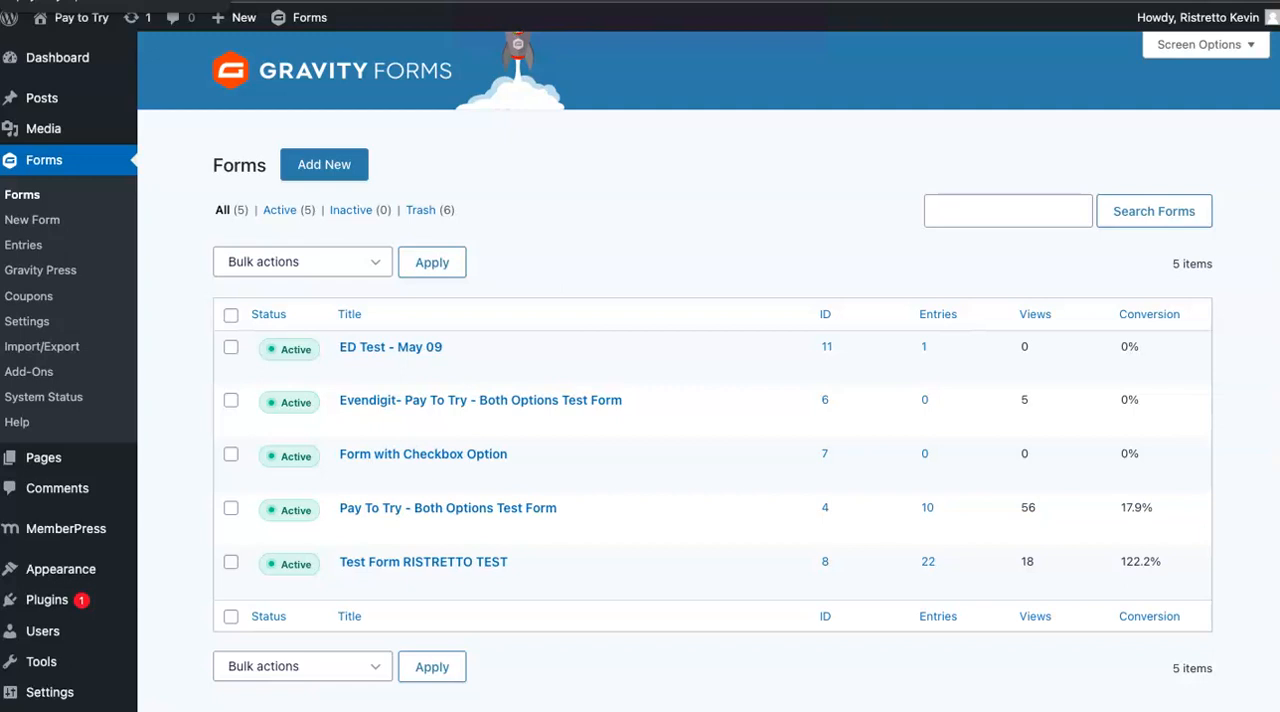
Open the MemberPress transactions list and review the recorded payments and their memberships.
mouse_move(70, 529)
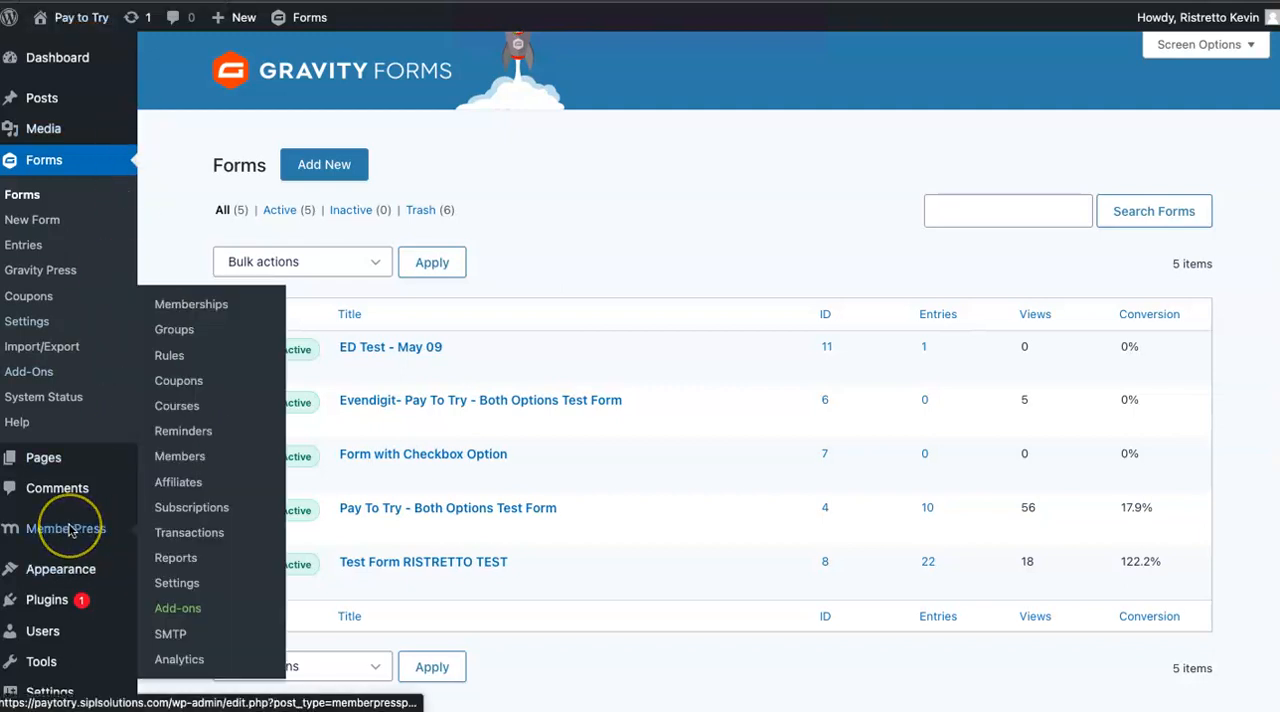
left_click(103, 526)
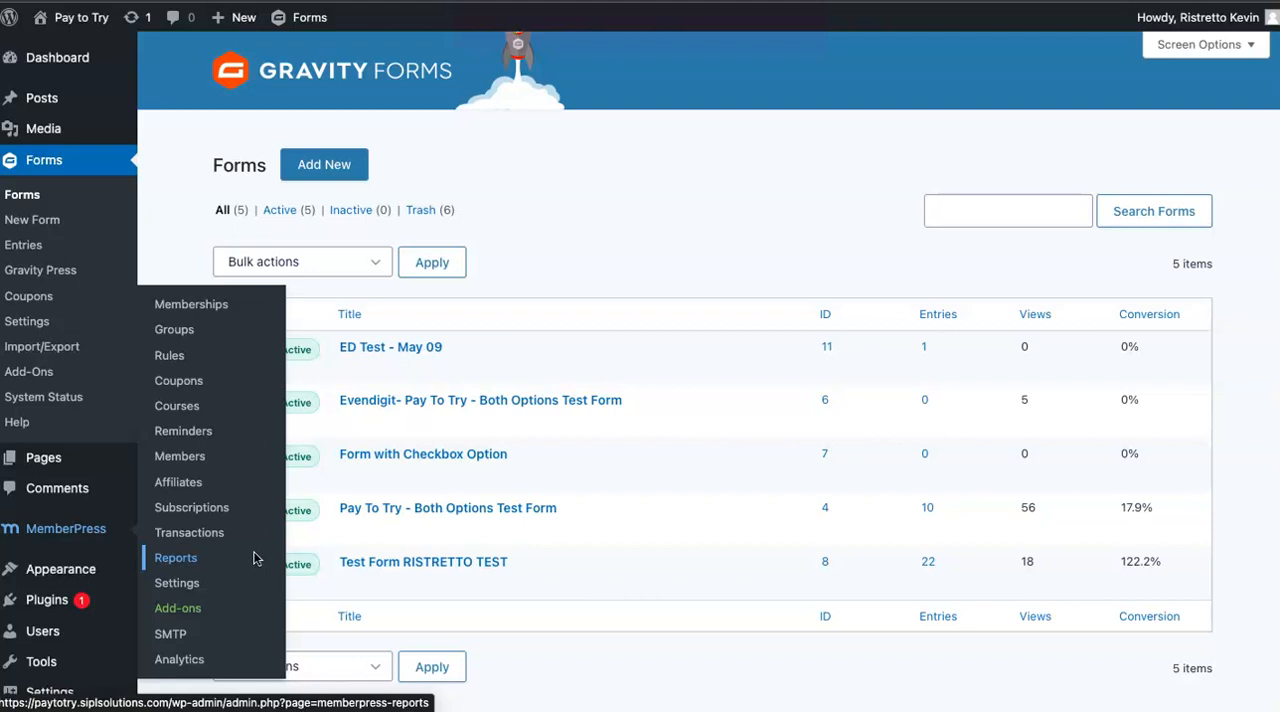
mouse_move(343, 540)
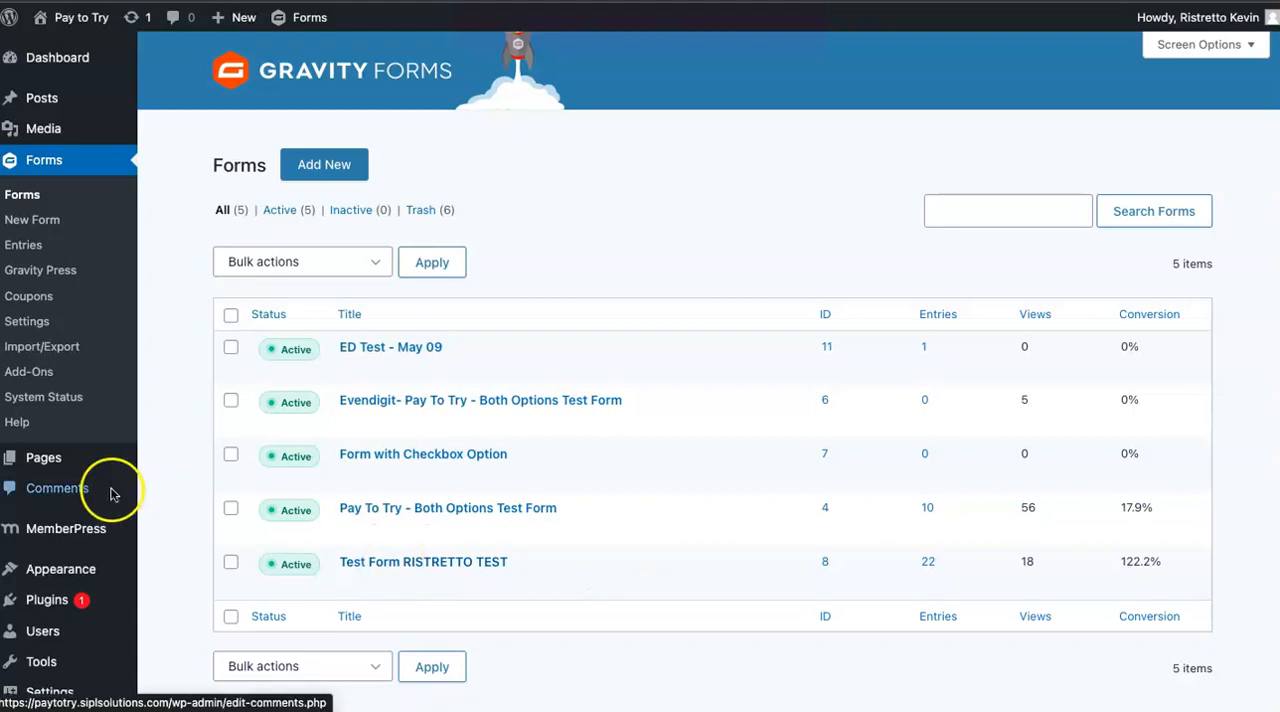
mouse_move(118, 535)
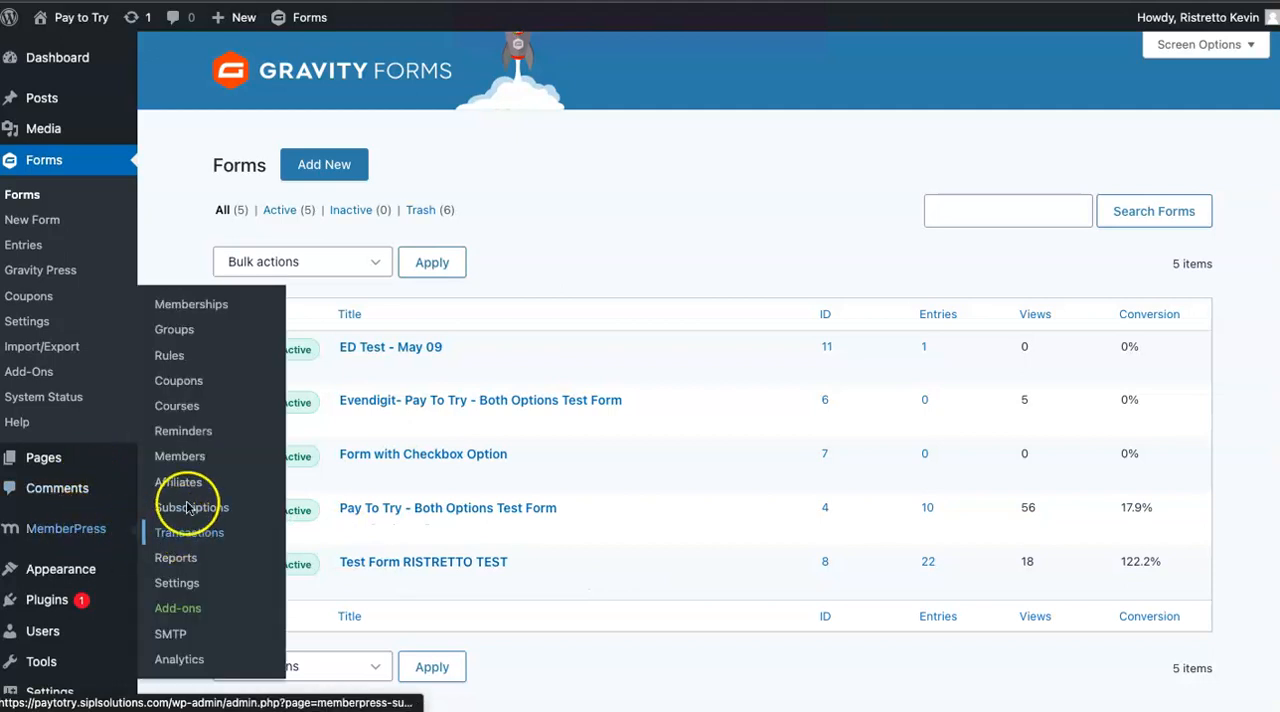
left_click(184, 535)
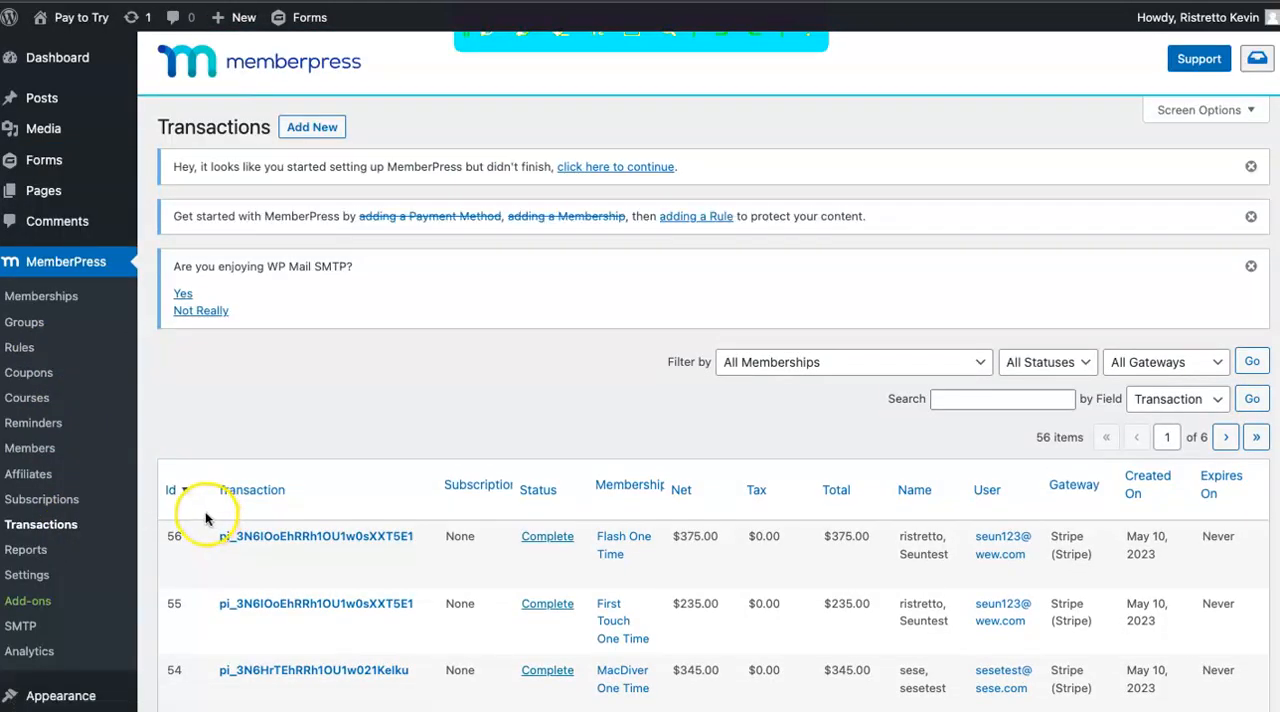
scroll(508, 470, "down", 5)
scroll(510, 495, "down", 2)
scroll(508, 414, "up", 4)
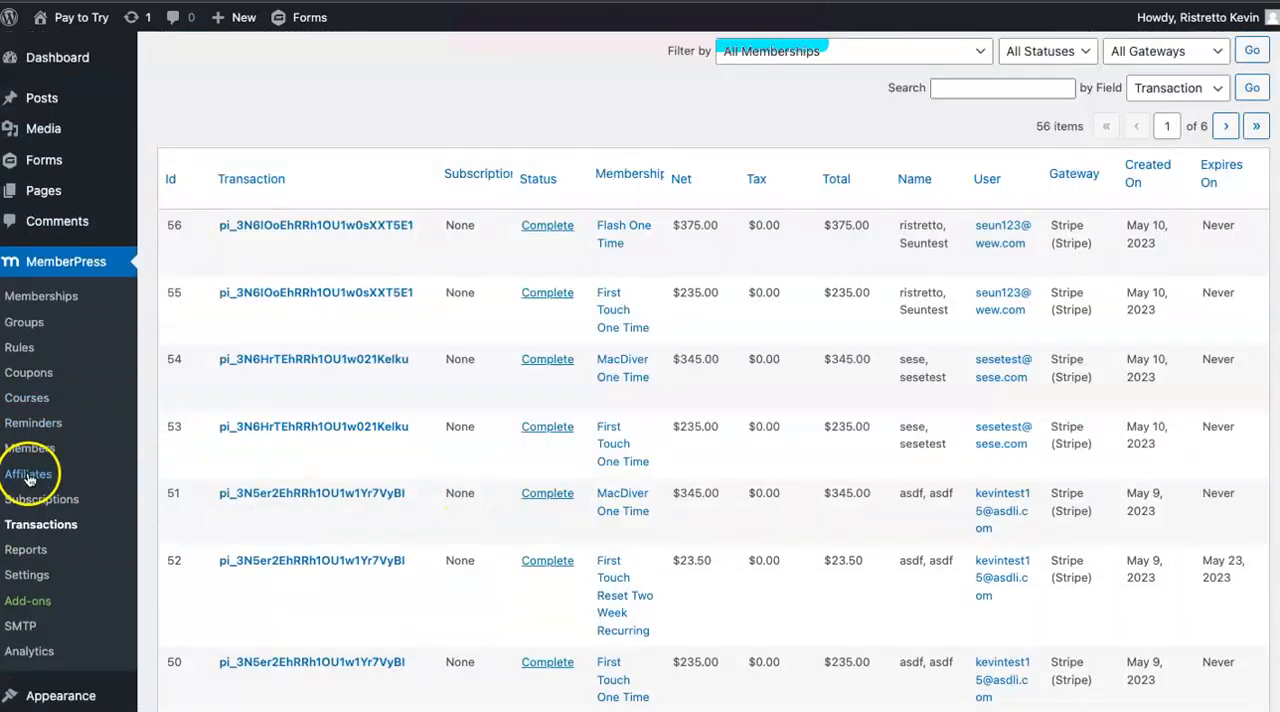
Open the MemberPress members list and look through the members on the first page.
left_click(29, 448)
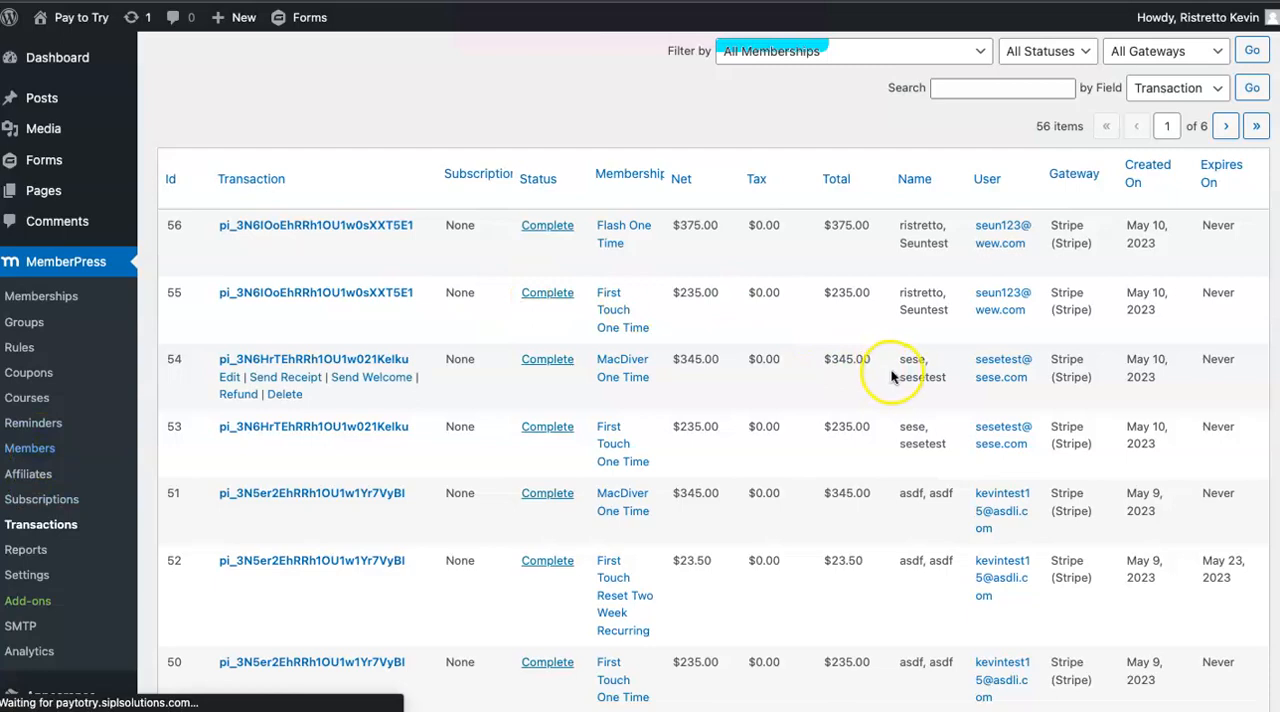
scroll(911, 400, "down", 2)
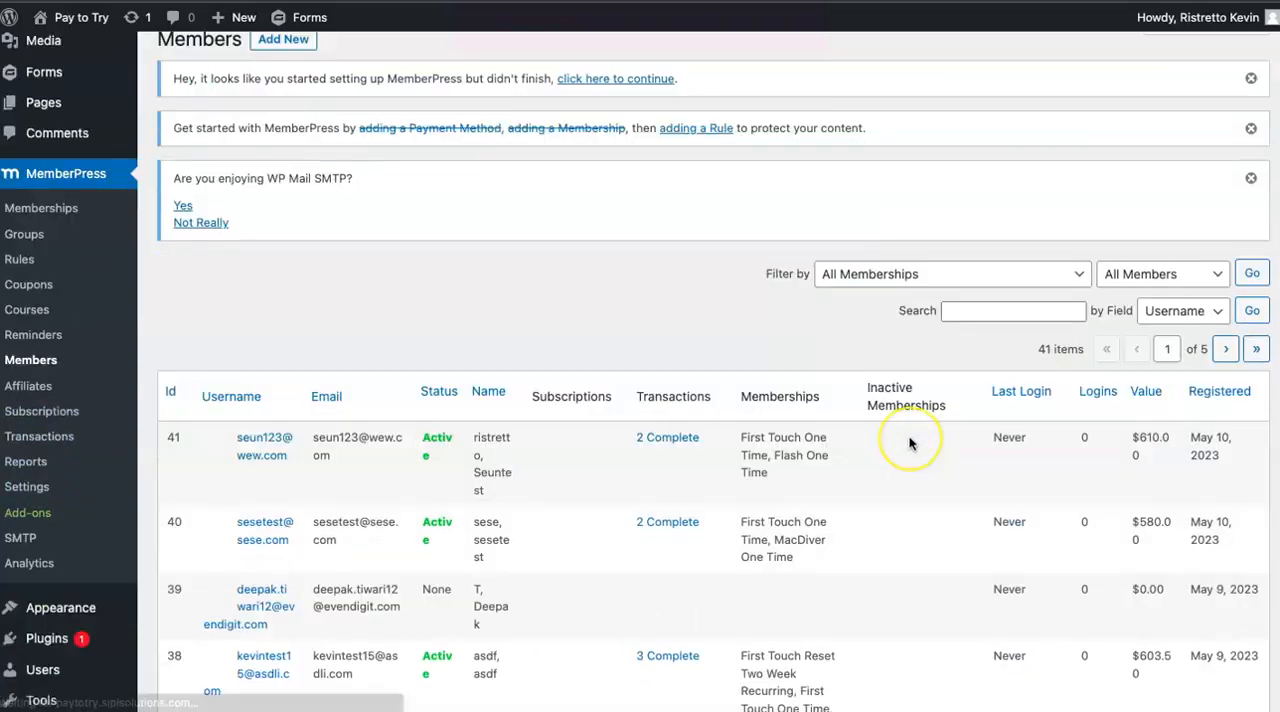
scroll(910, 443, "down", 5)
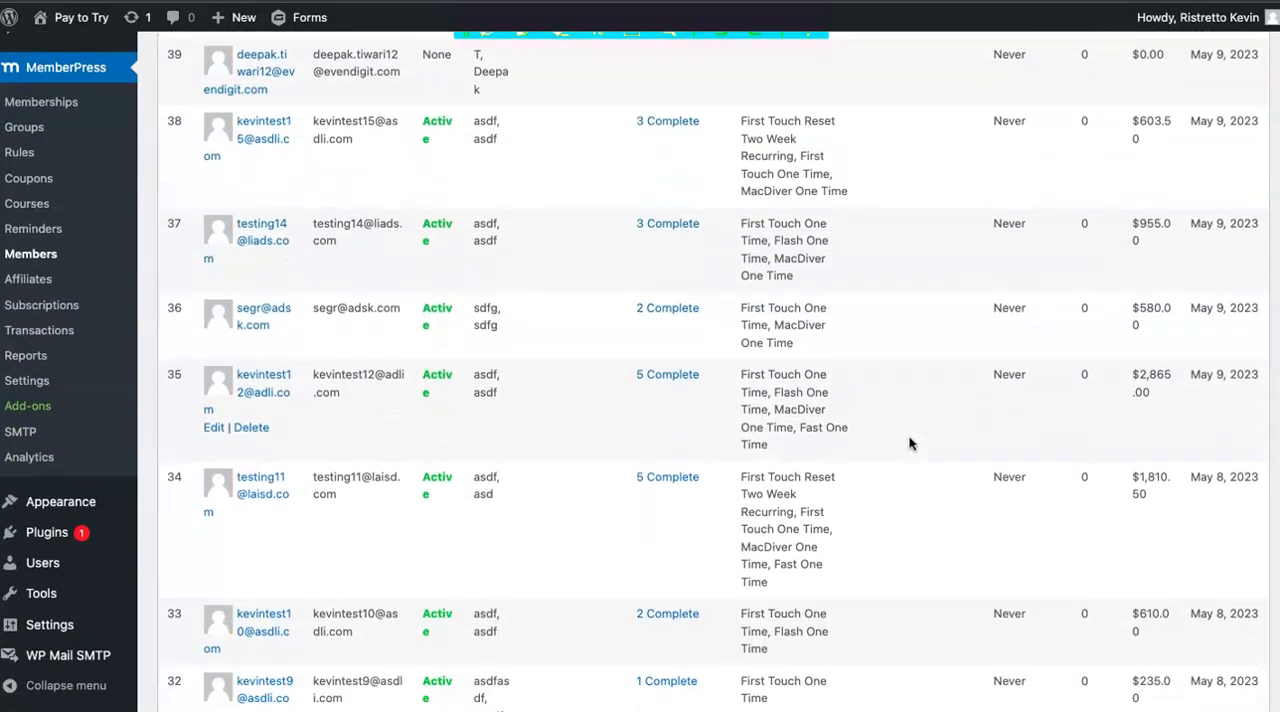
scroll(1128, 405, "down", 2)
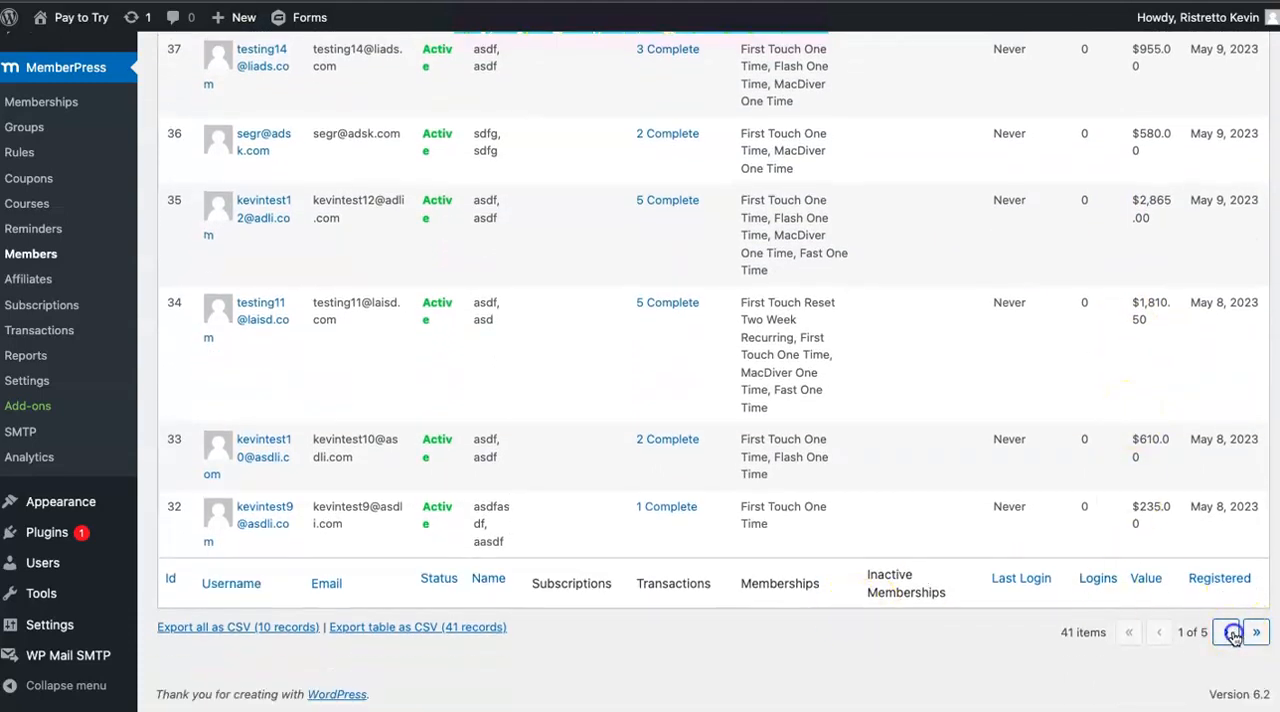
Go to page 2 of the members list and examine the members' statuses, transactions and memberships.
left_click(1234, 634)
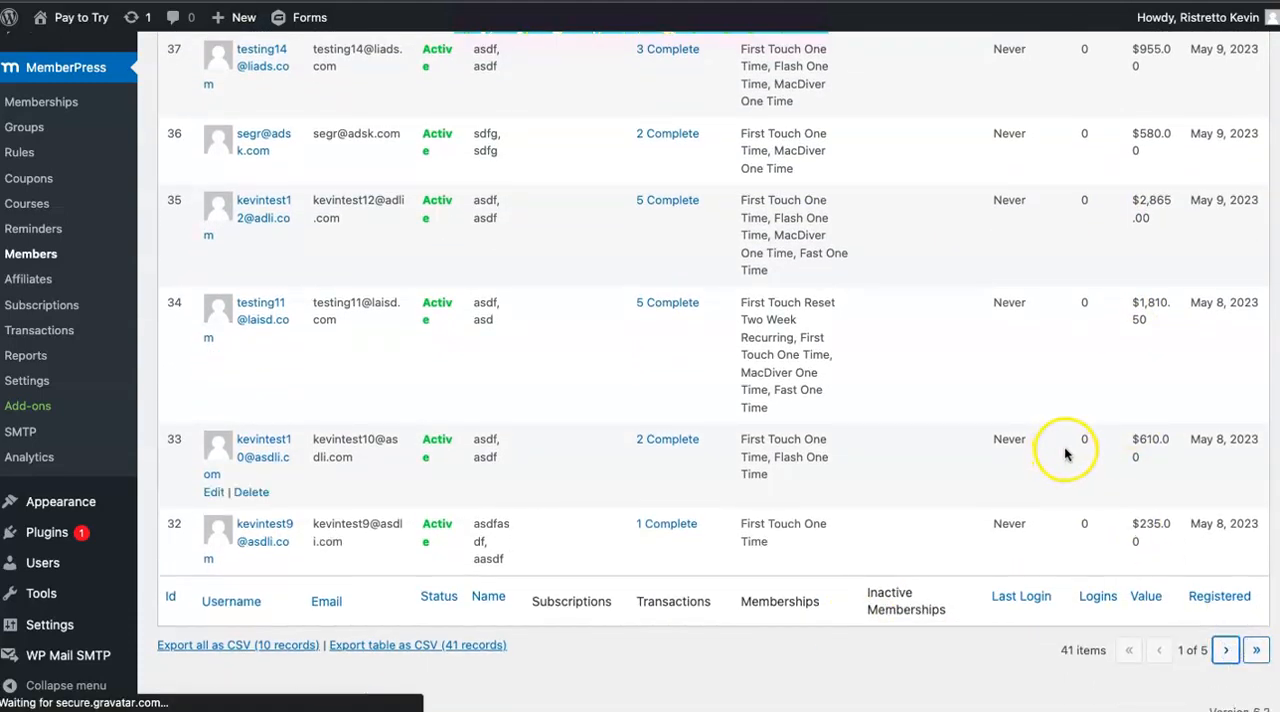
scroll(1068, 509, "down", 4)
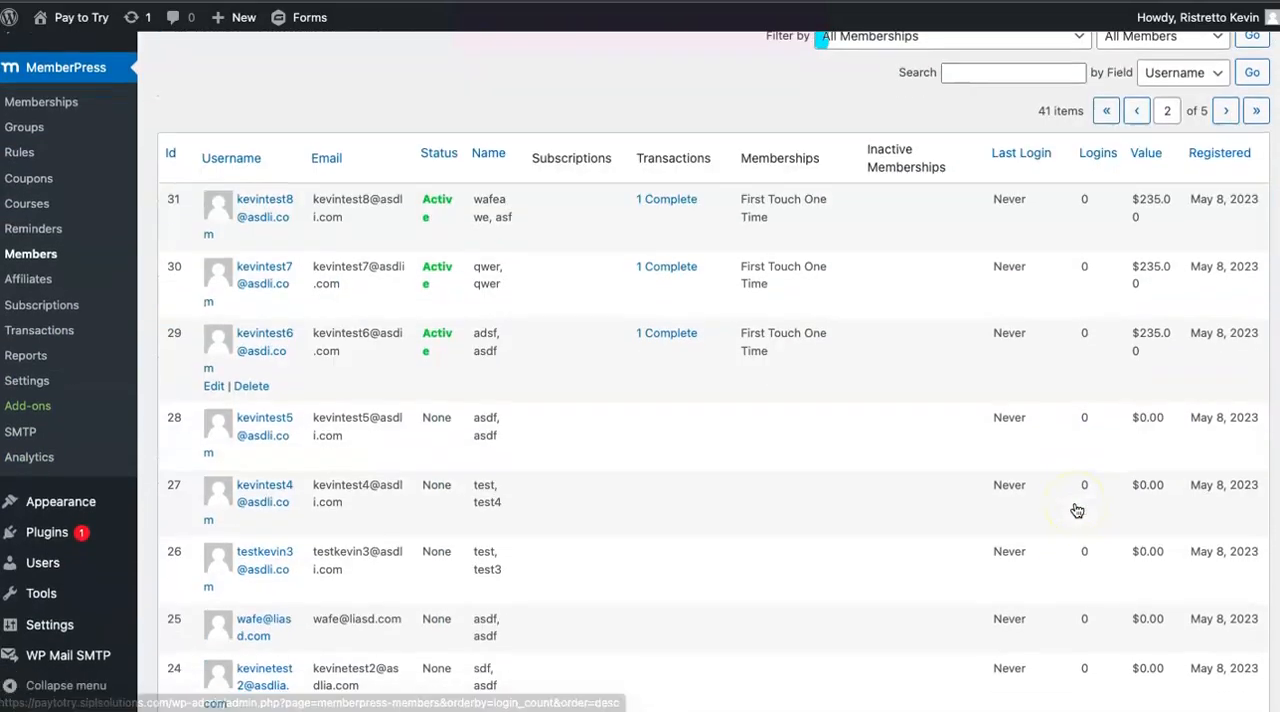
scroll(1077, 511, "down", 3)
scroll(1077, 511, "up", 4)
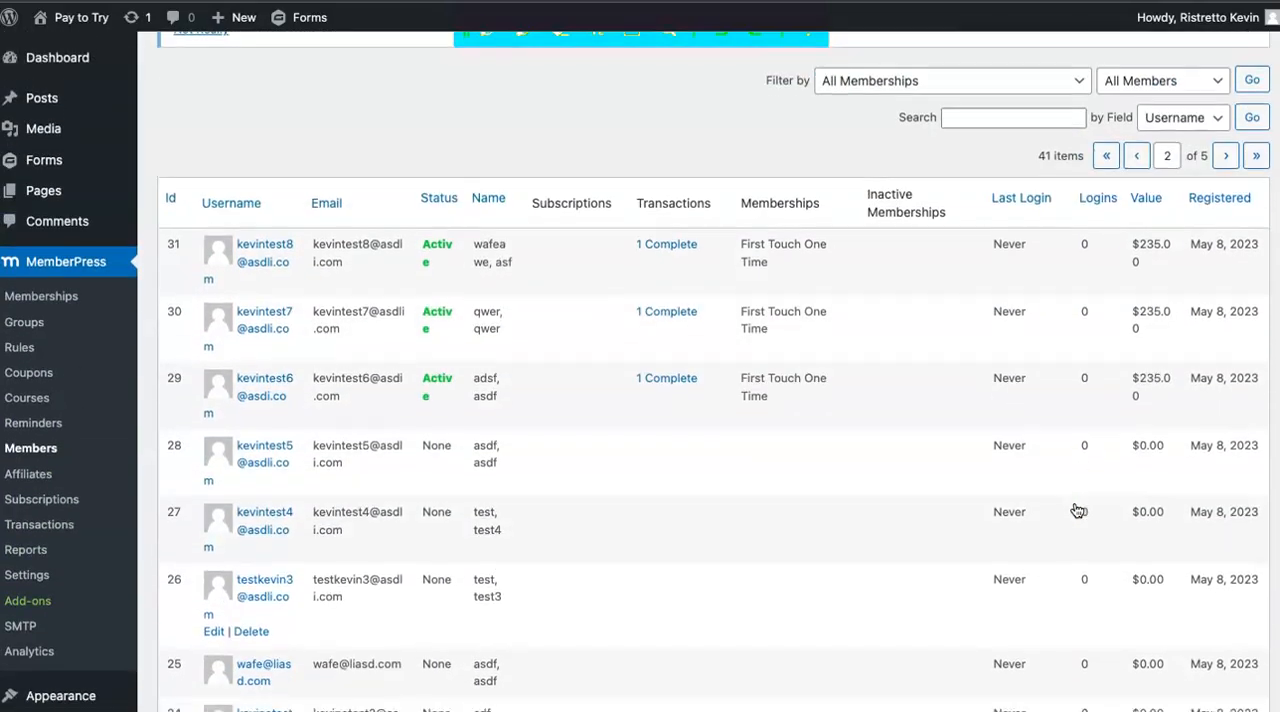
scroll(1077, 511, "down", 5)
left_click(1138, 633)
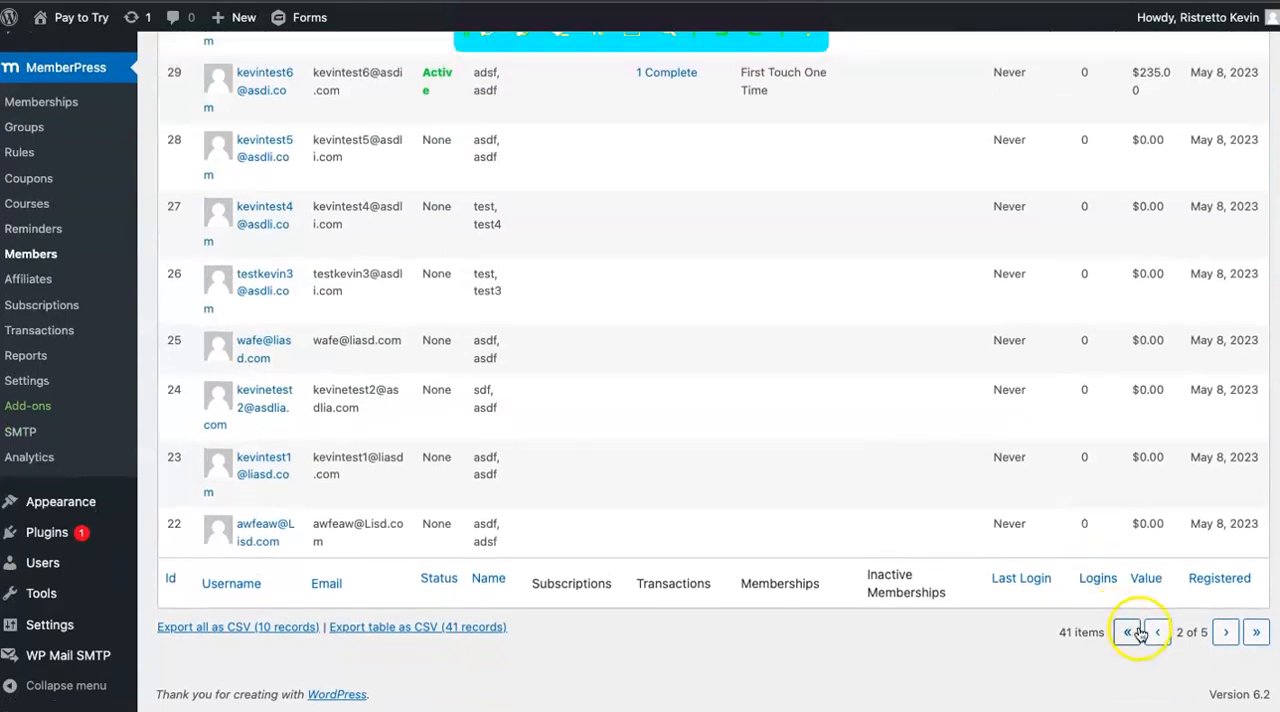
scroll(1010, 320, "up", 3)
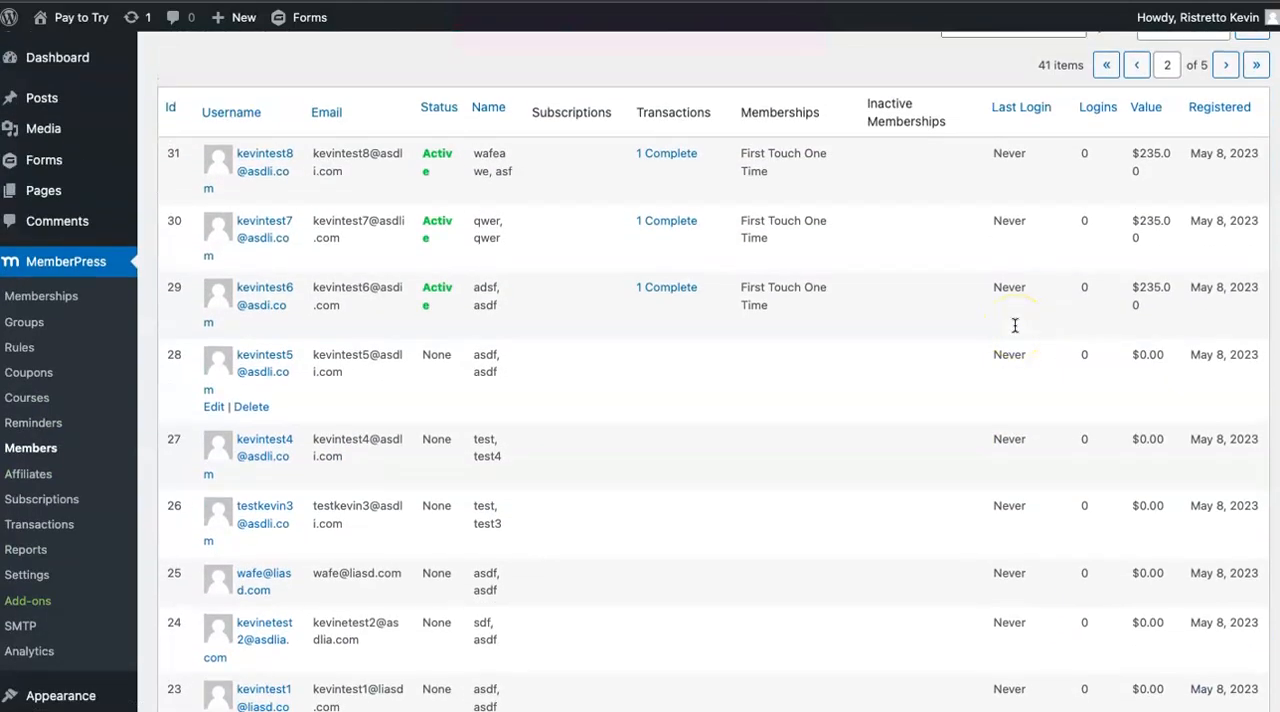
scroll(1014, 323, "down", 3)
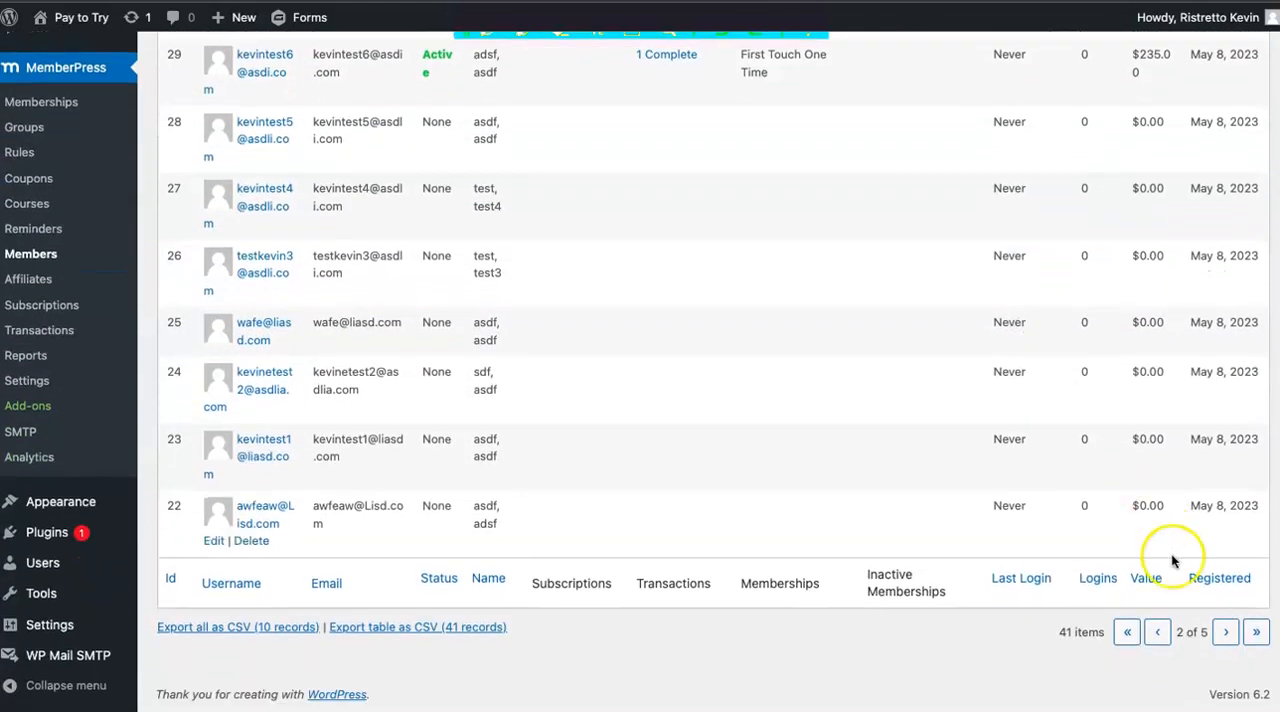
Go to page 3 of the members list and check the total value of member ID 21.
left_click(1227, 631)
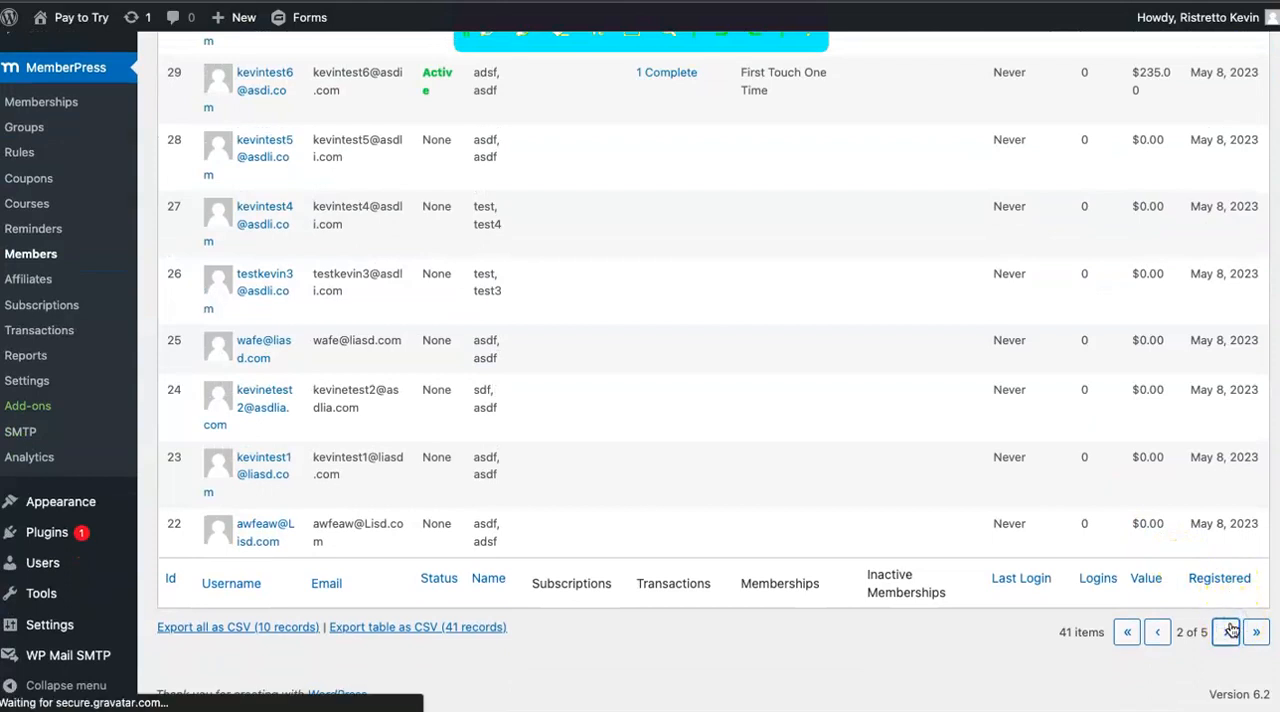
left_click(1229, 631)
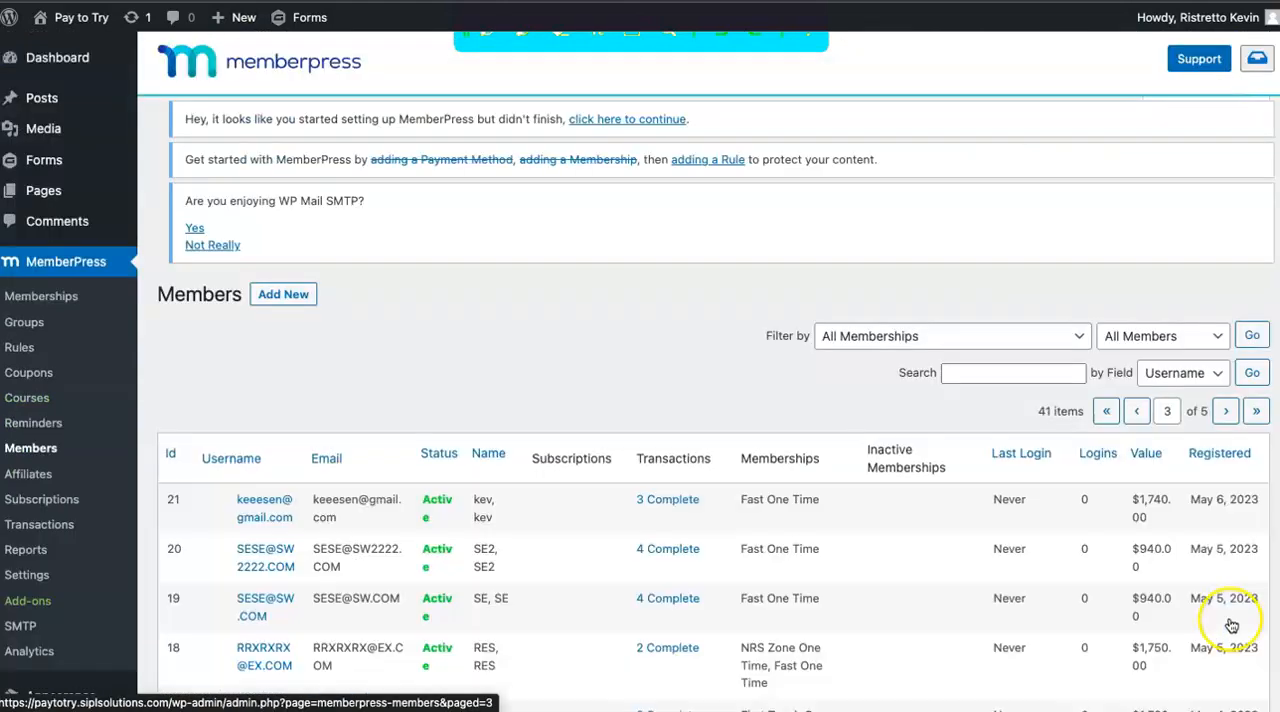
scroll(1230, 400, "down", 3)
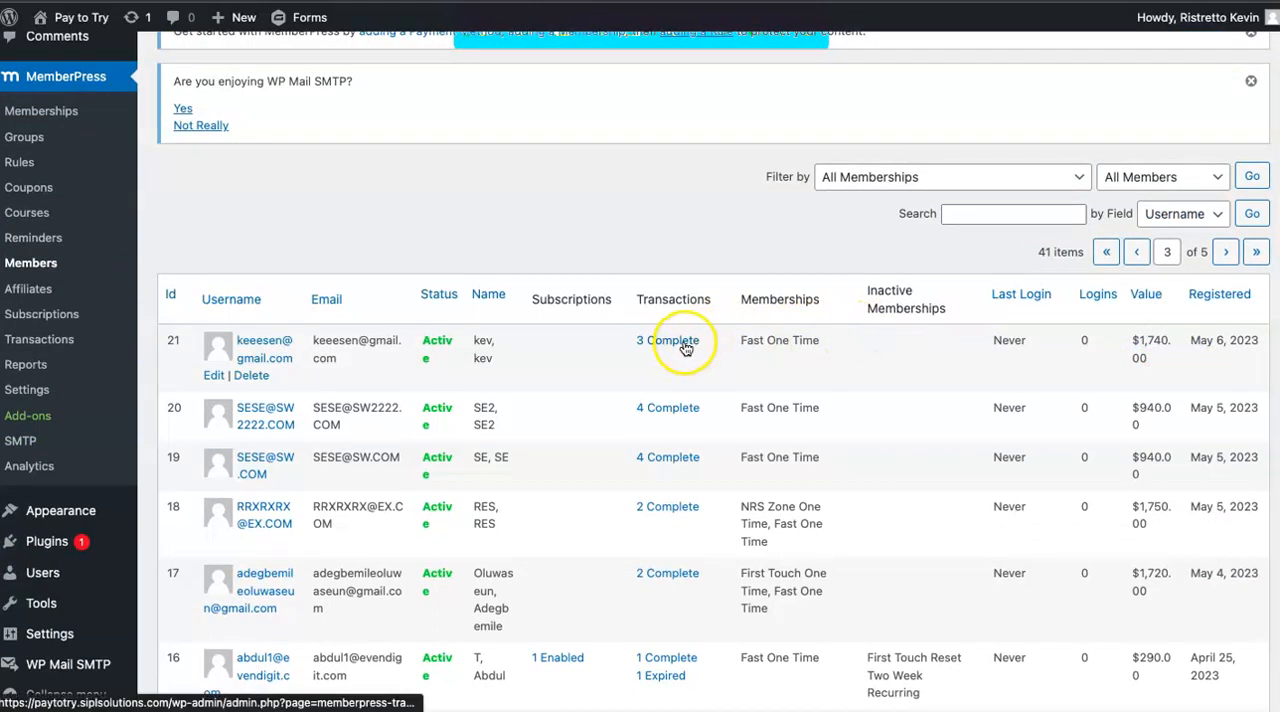
left_click_drag(1152, 373, 1126, 344)
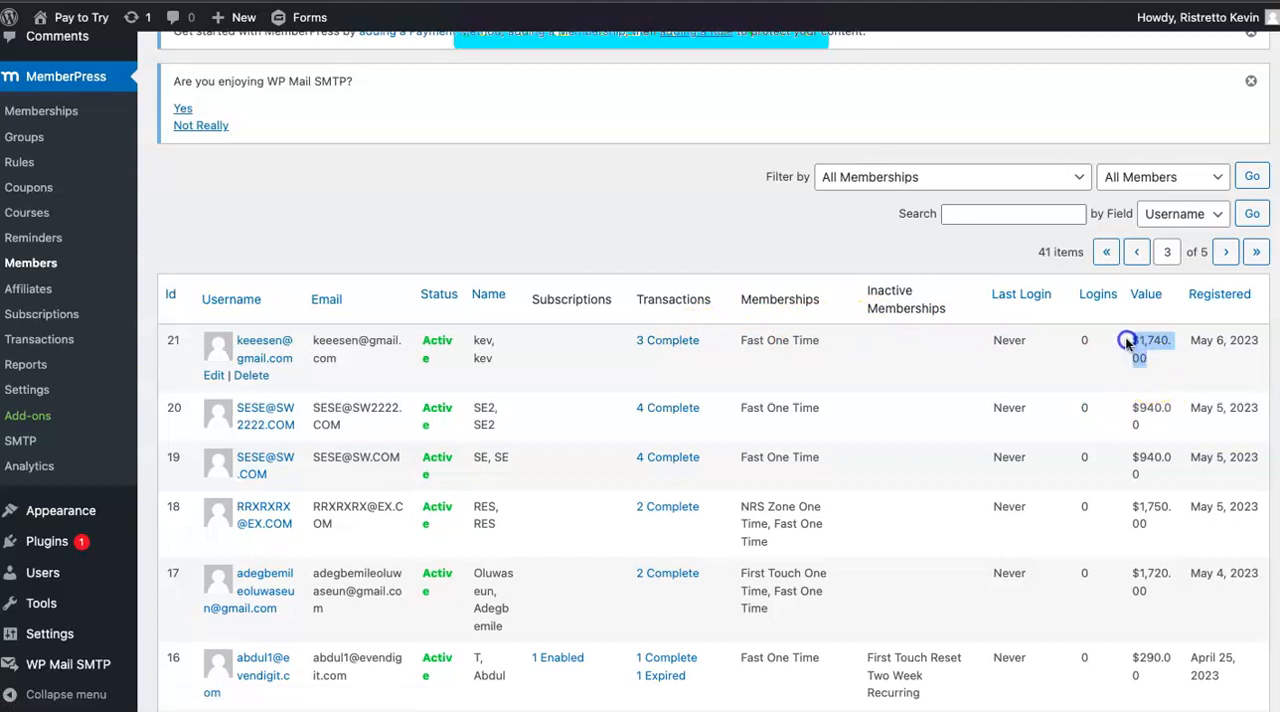
Open the completed transactions of member ID 21 and check the membership on each one.
left_click(680, 344)
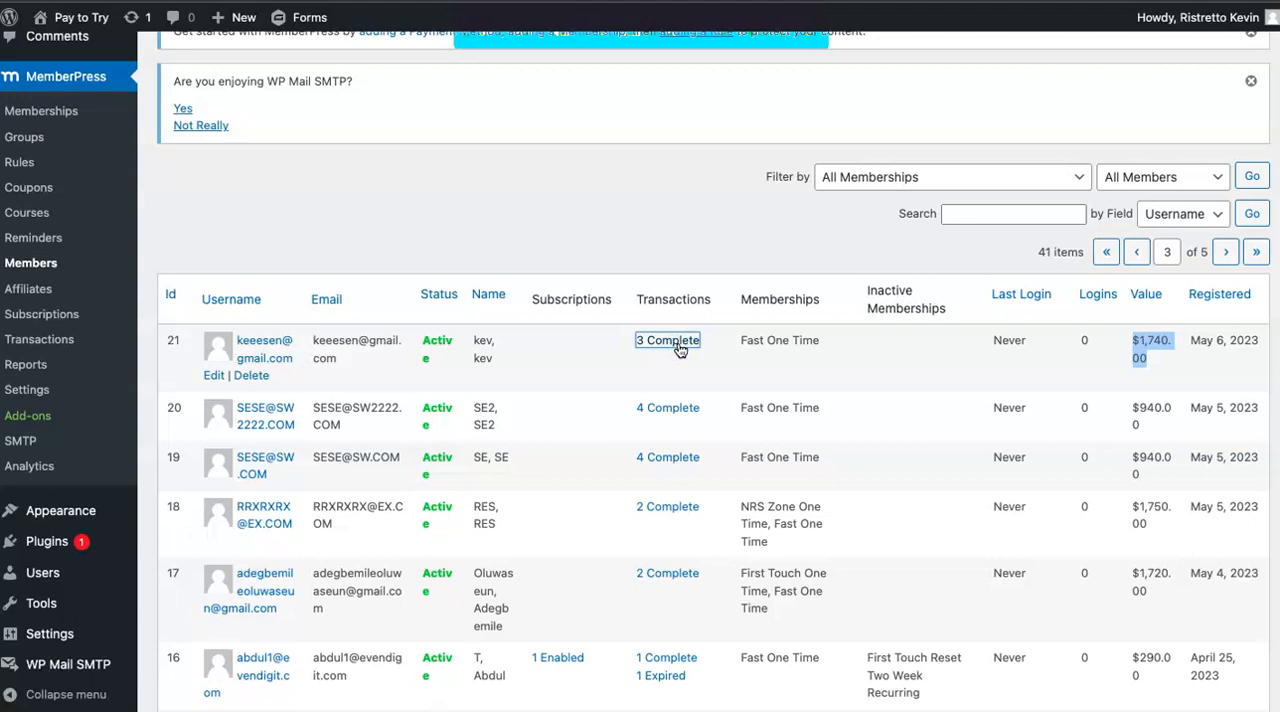
scroll(600, 460, "down", 1)
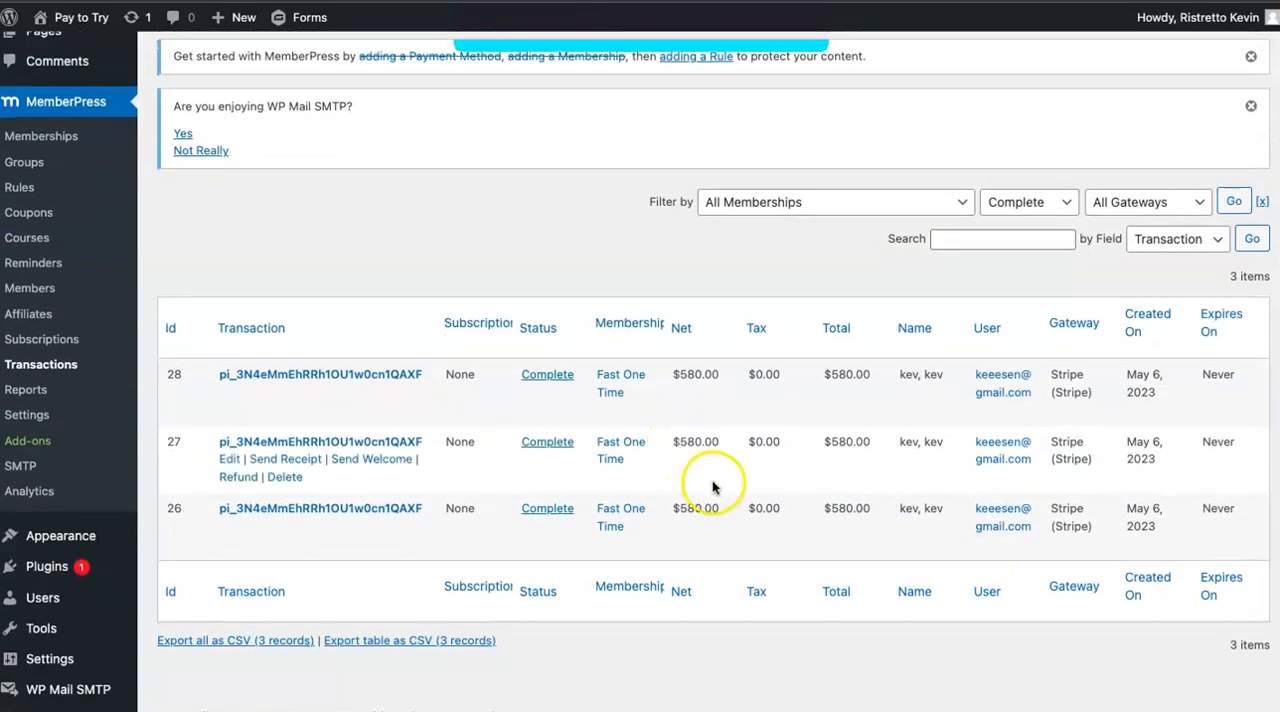
left_click_drag(638, 466, 600, 445)
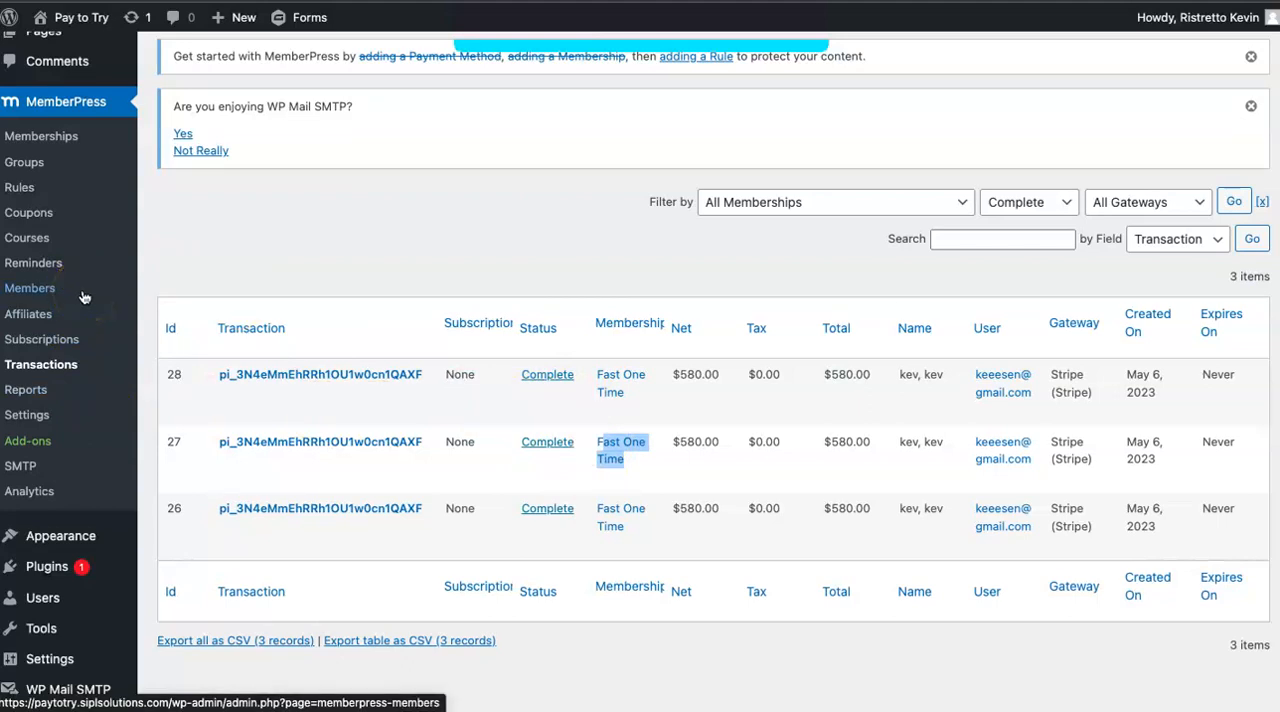
left_click(110, 260)
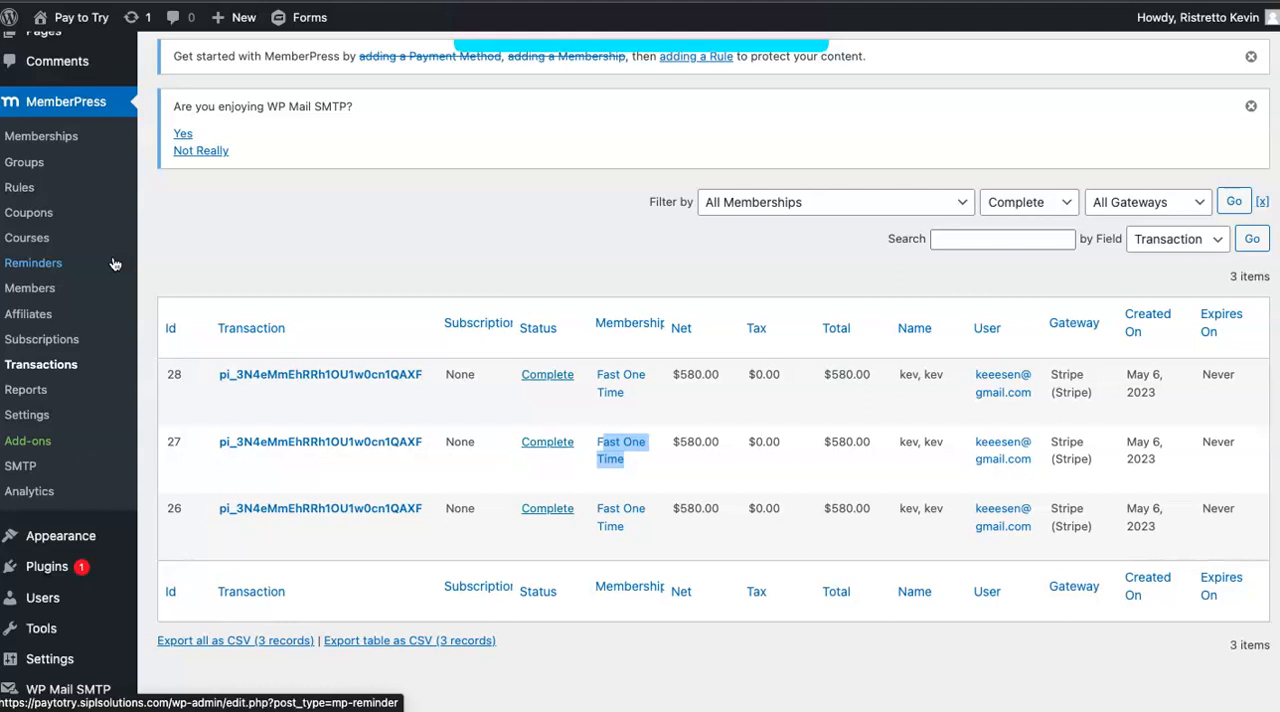
Return to the Gravity Forms list and open the form "Test Form RISTRETTO TEST" for editing.
scroll(86, 180, "up", 2)
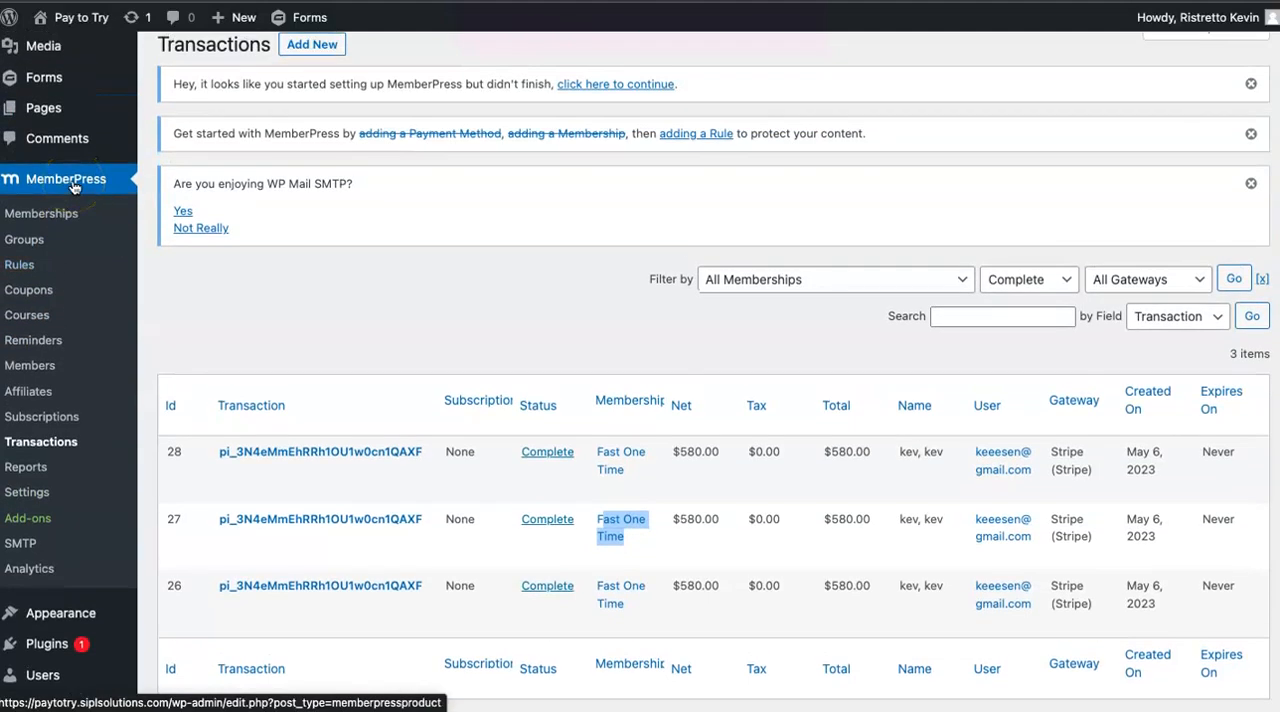
scroll(65, 135, "up", 1)
mouse_move(36, 123)
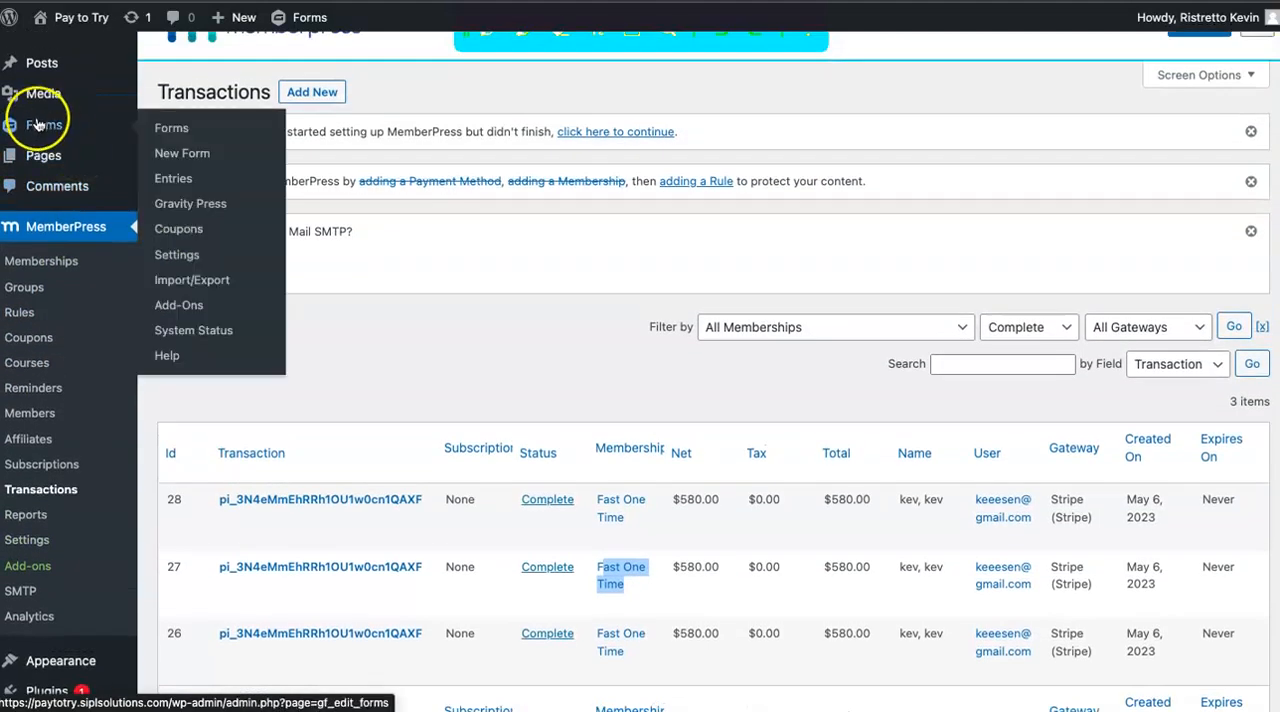
left_click(181, 138)
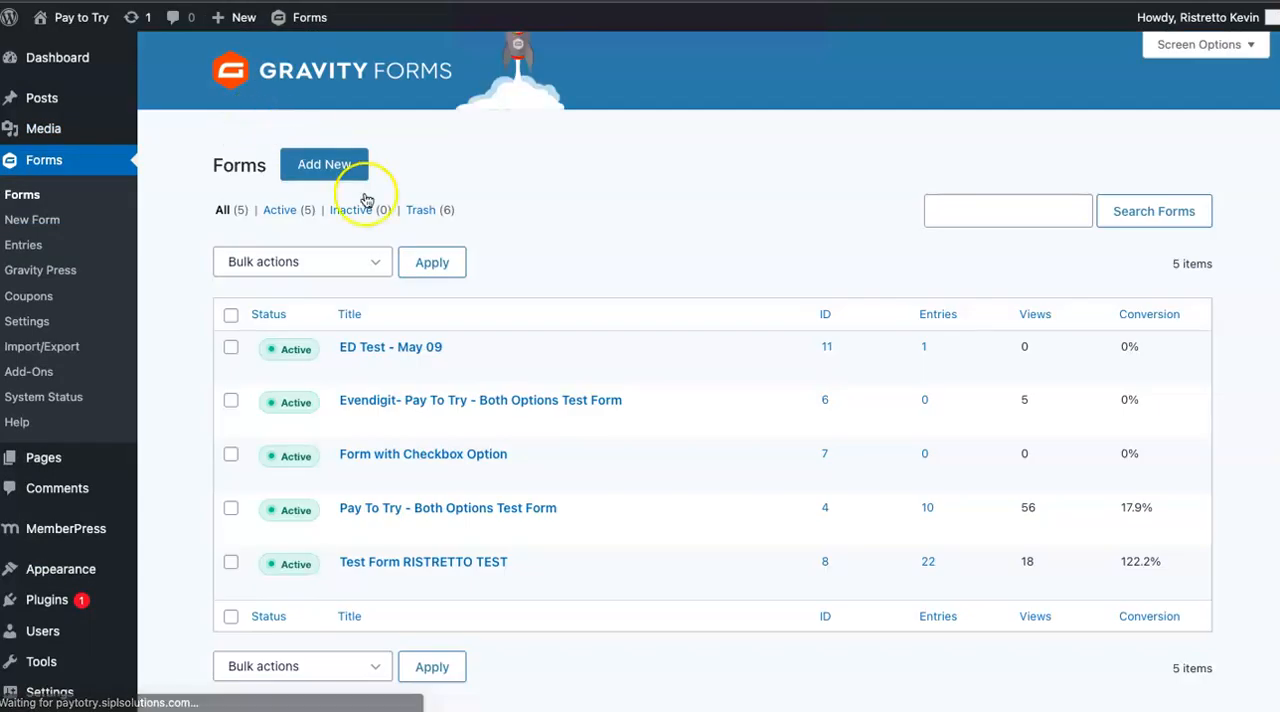
scroll(445, 385, "down", 1)
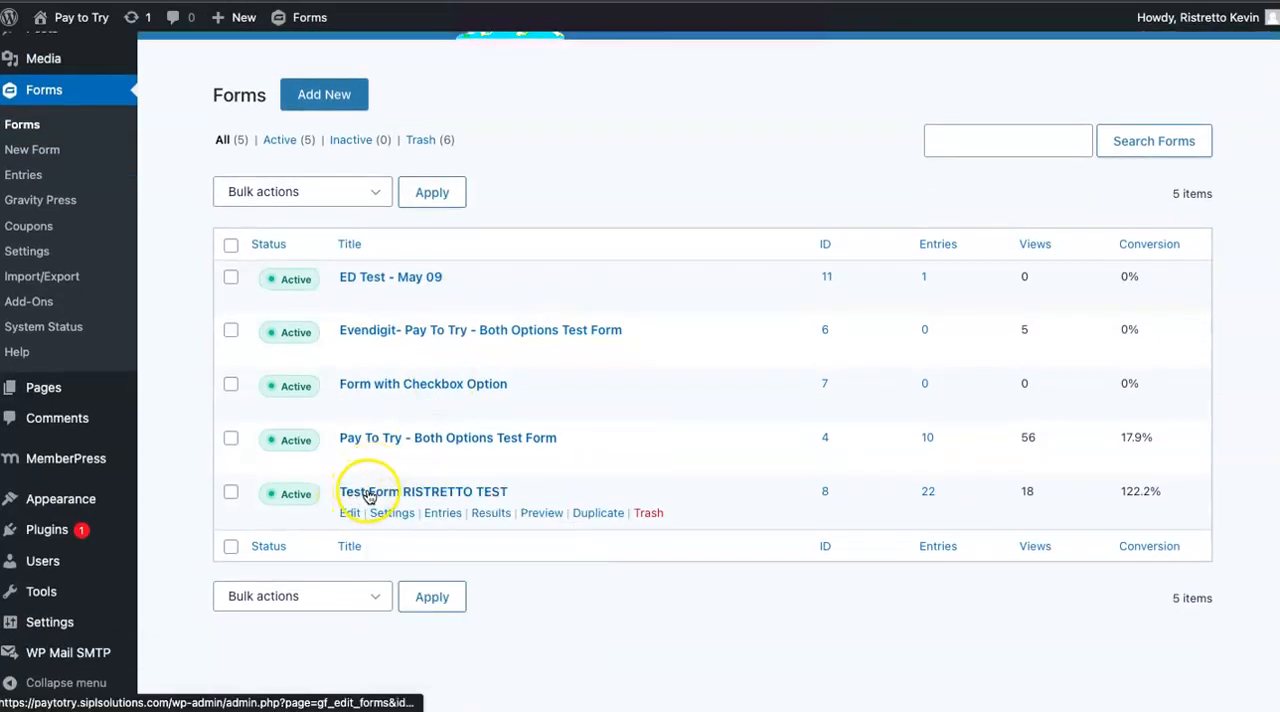
left_click(368, 493)
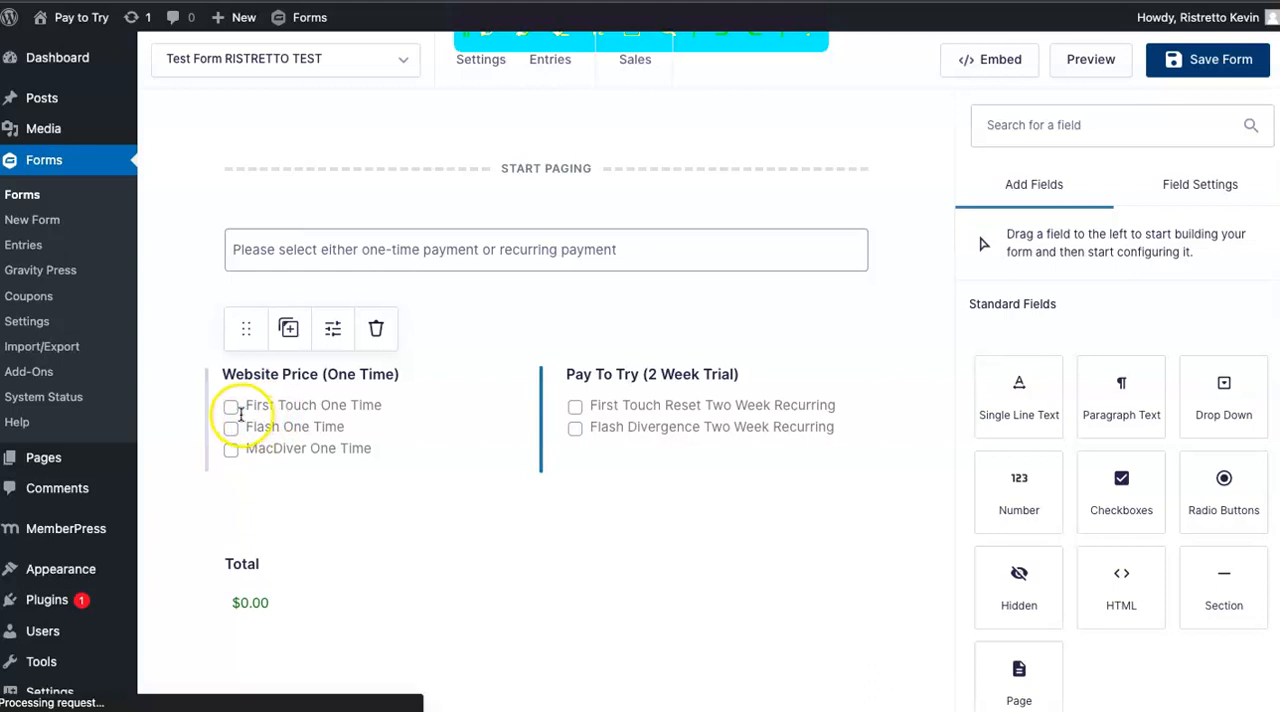
Open the choices of the "Website Price (One Time)" checkbox field and inspect the First Touch One Time choice's label and value.
left_click(400, 415)
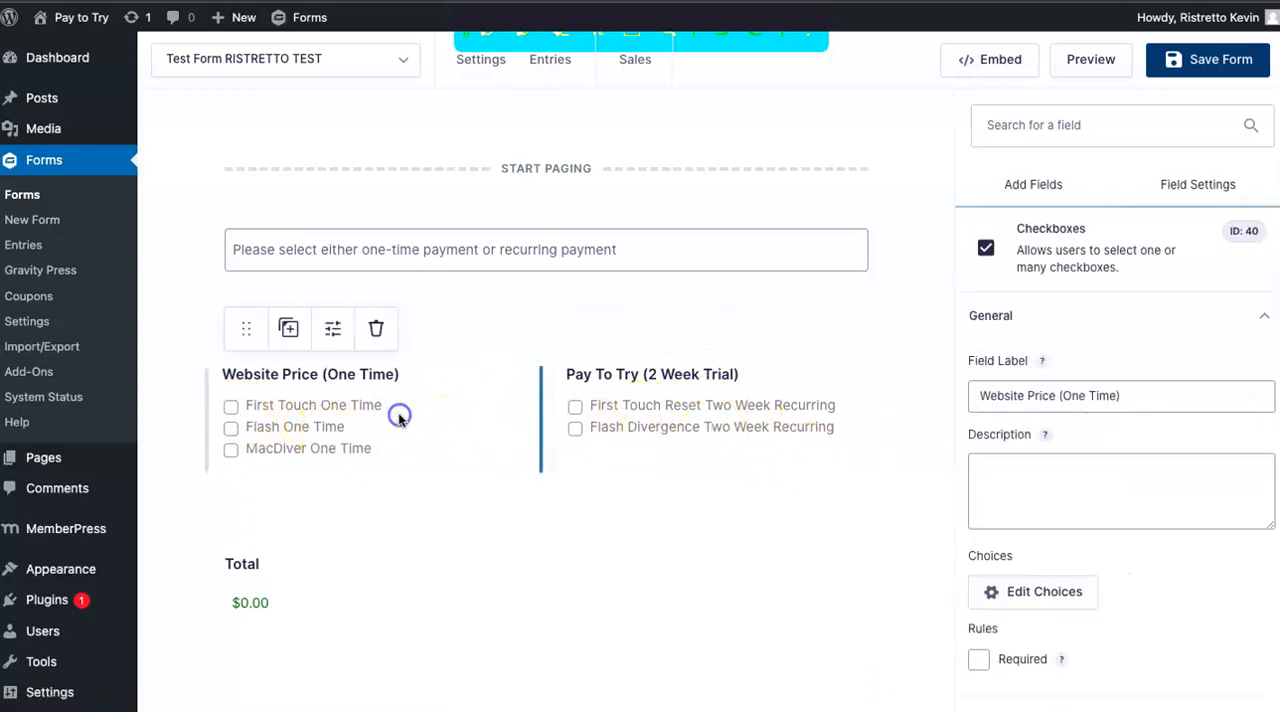
scroll(1146, 486, "down", 3)
left_click(1000, 457)
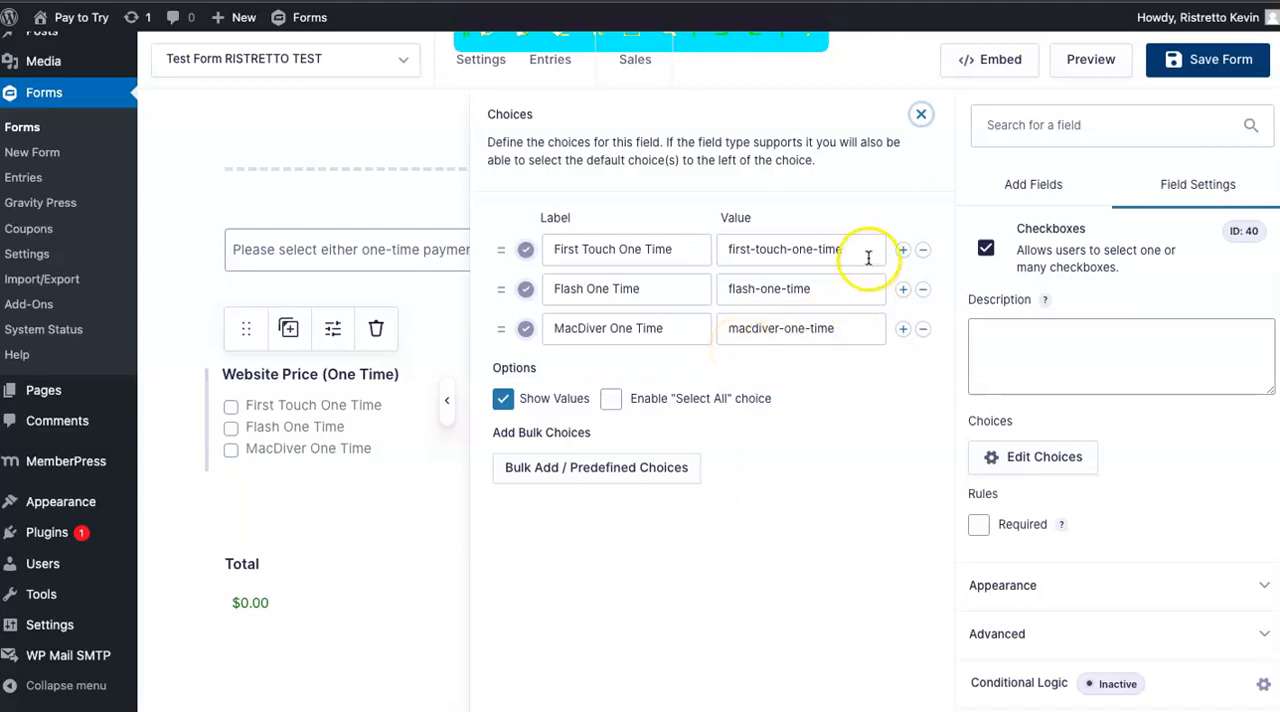
left_click_drag(866, 254, 557, 241)
left_click_drag(862, 250, 760, 253)
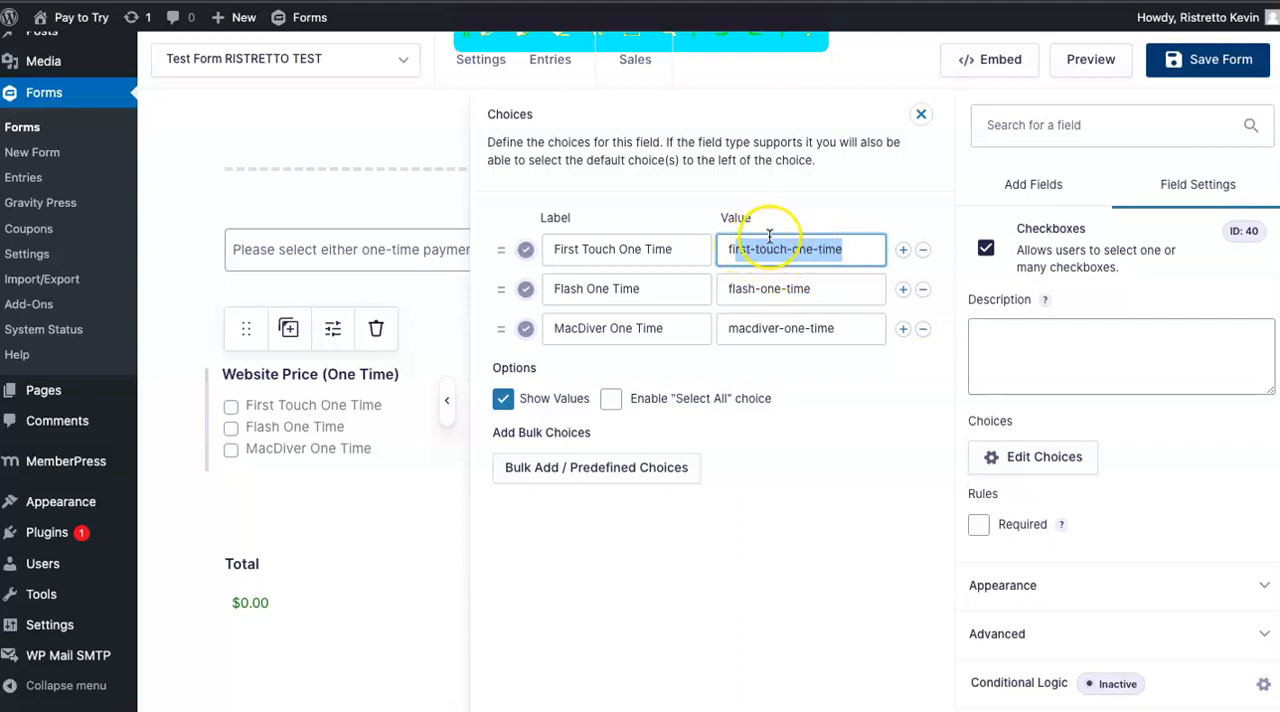
Open the MemberPress memberships list and look over the membership titles, terms and registration URLs.
mouse_move(80, 470)
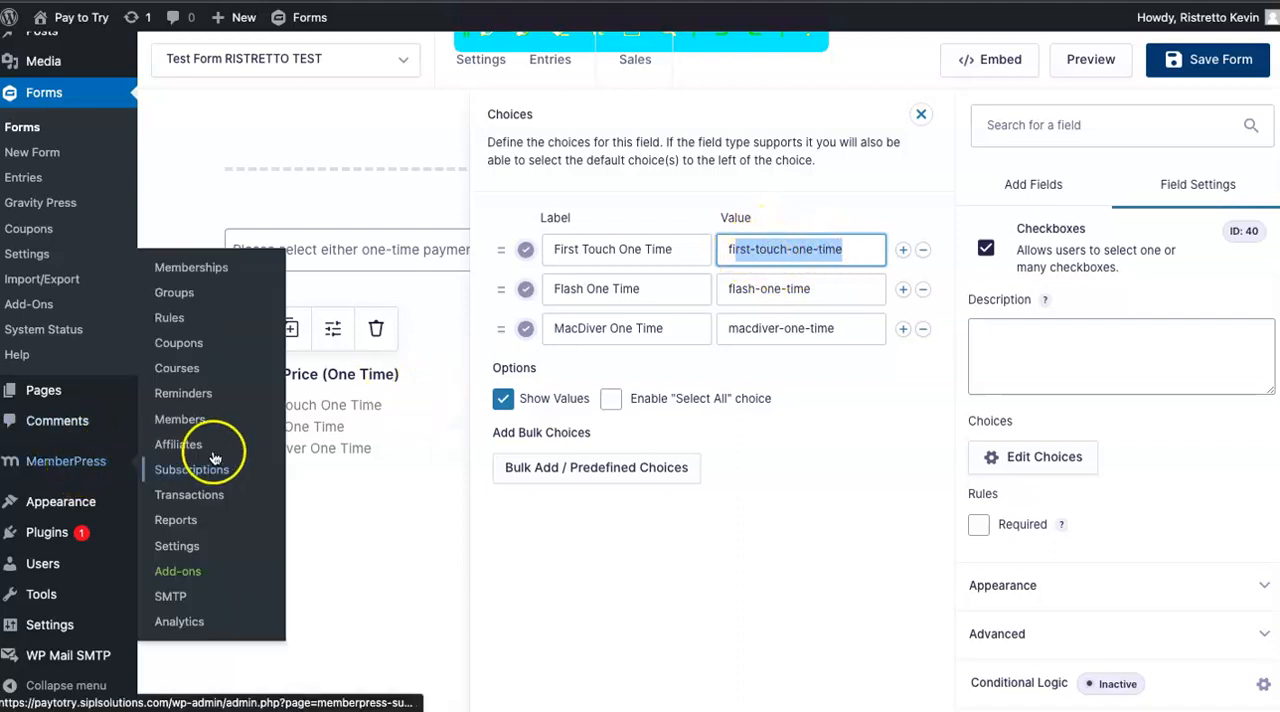
left_click(212, 271)
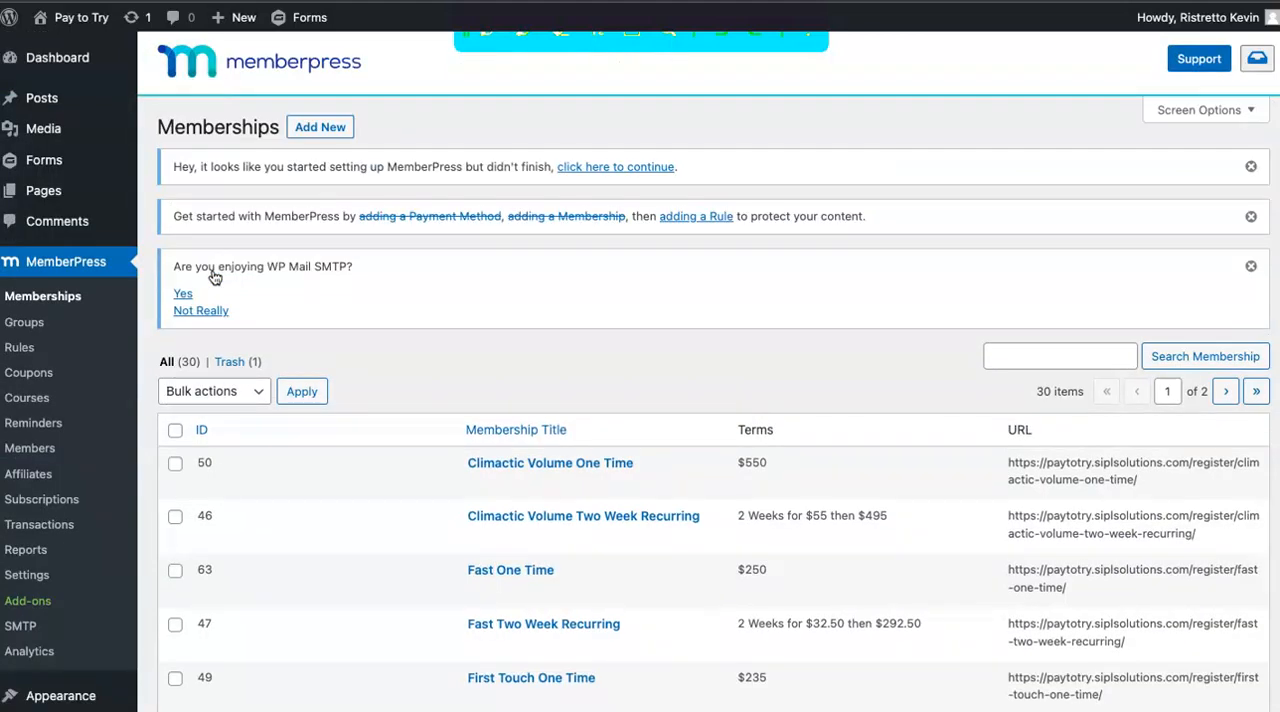
scroll(697, 455, "down", 3)
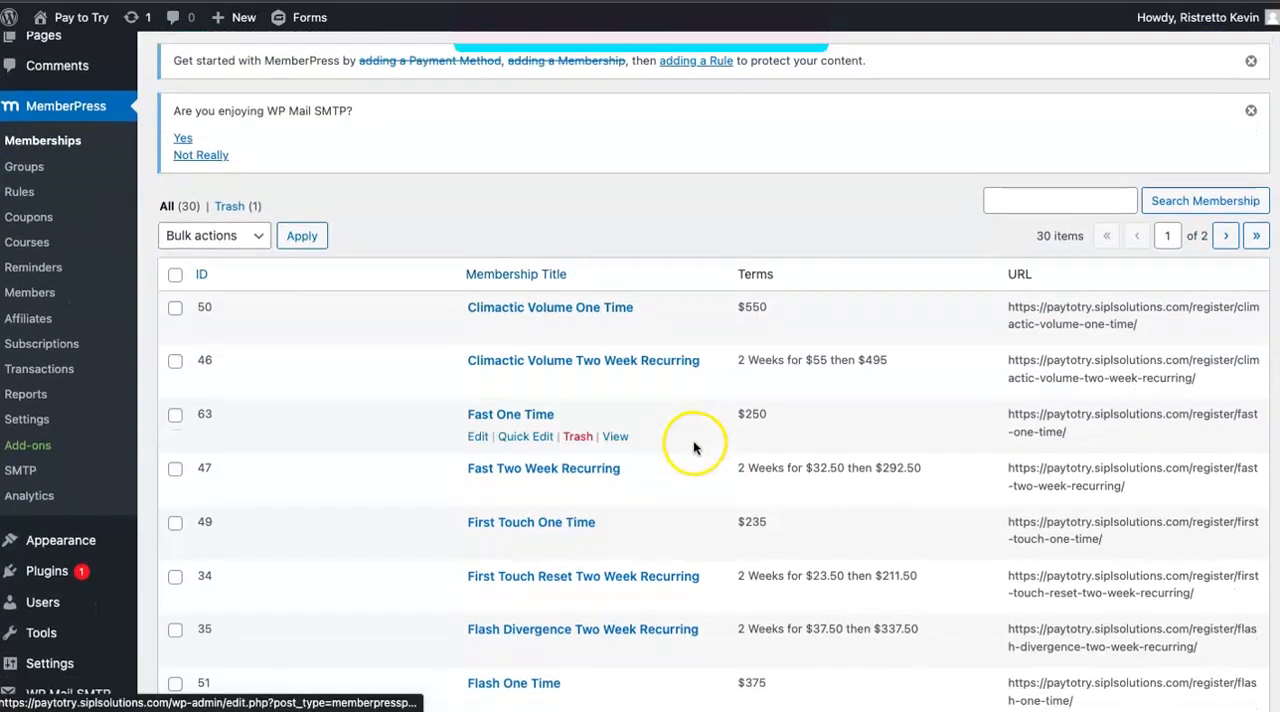
Inspect the Fast One Time membership's registration URL slug, price and title in the memberships list.
scroll(694, 449, "down", 4)
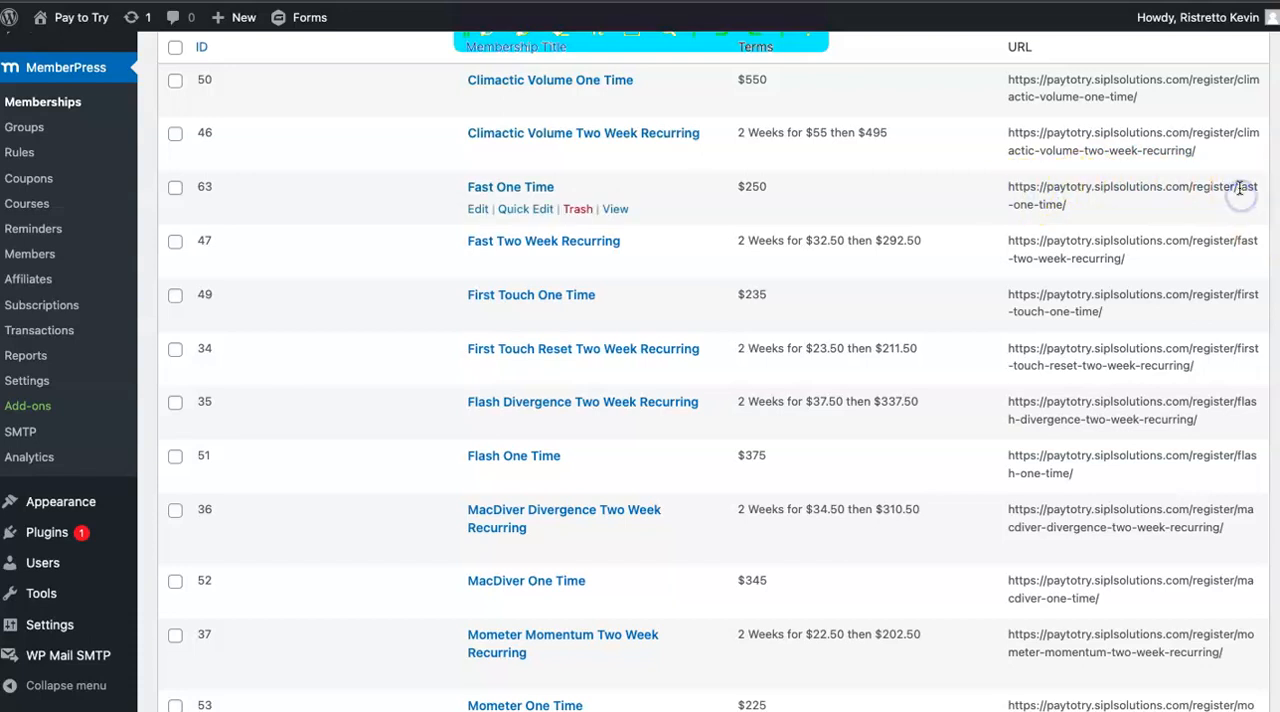
left_click_drag(1239, 189, 1240, 201)
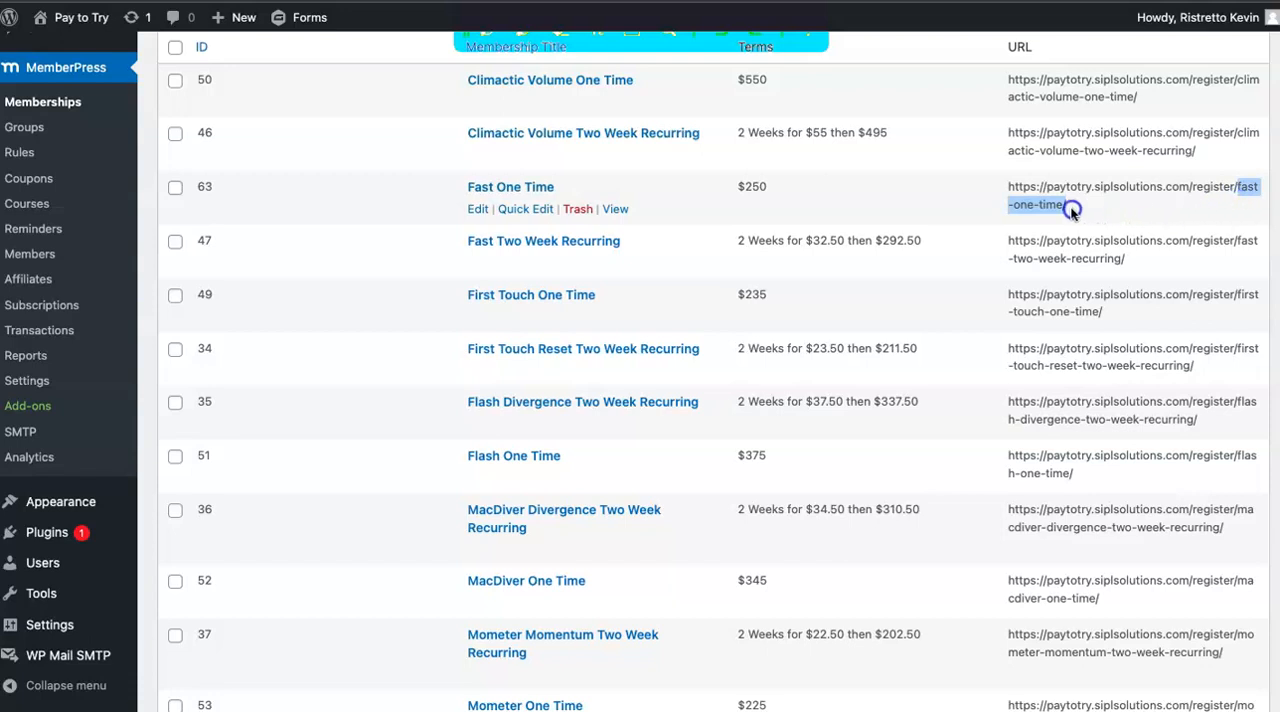
left_click_drag(1062, 208, 1066, 205)
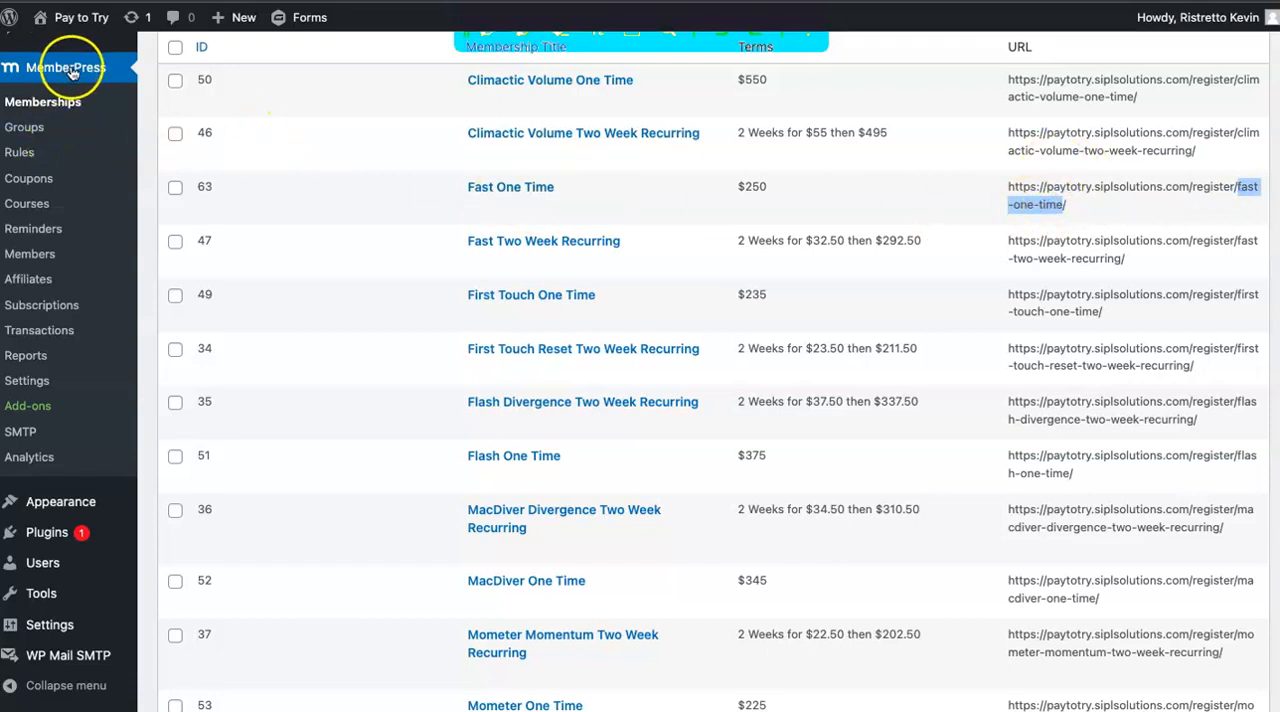
scroll(72, 116, "up", 1)
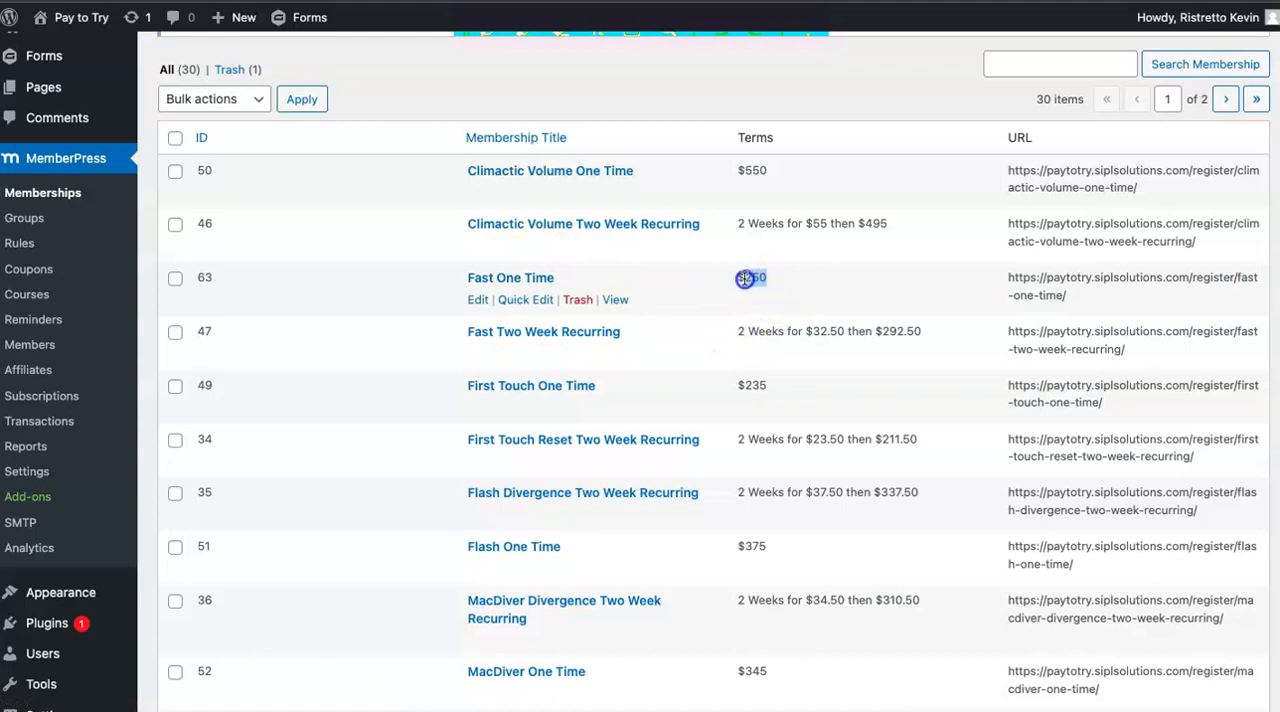
scroll(540, 285, "up", 1)
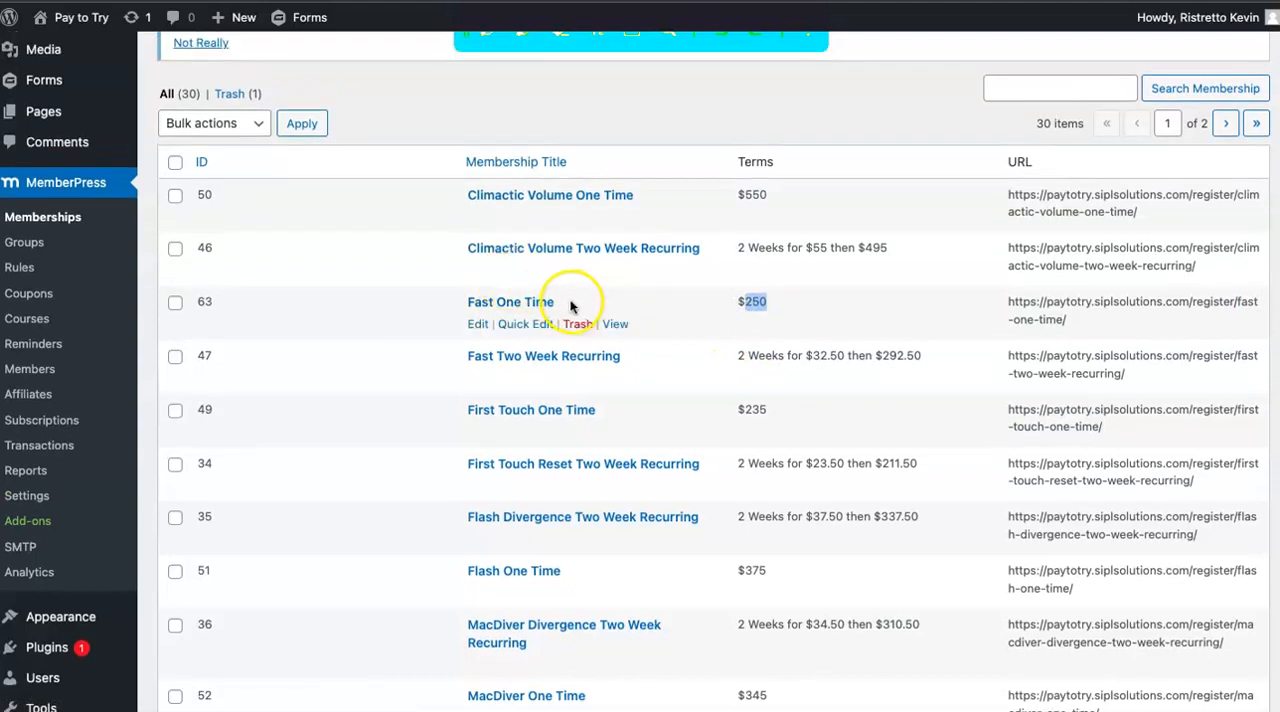
left_click_drag(559, 311, 473, 303)
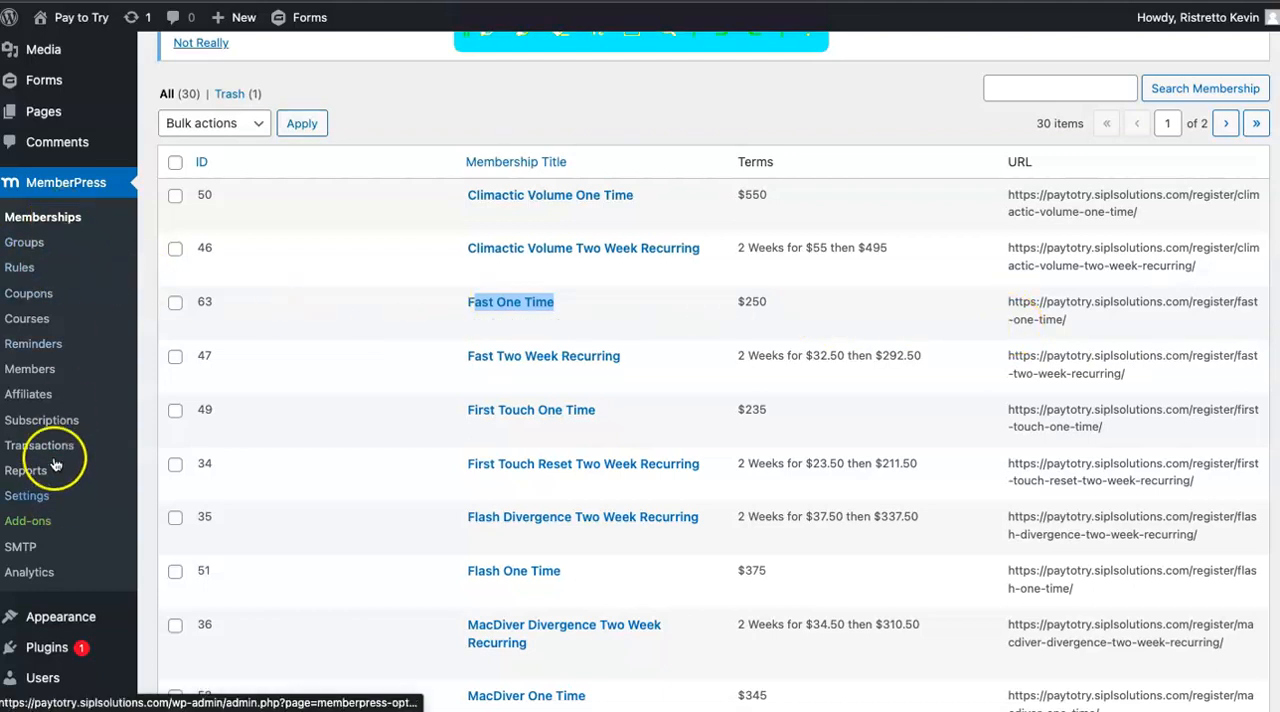
Reopen the form "Test Form RISTRETTO TEST" for editing and show the choices of the "Website Price (One Time)" checkbox field.
left_click(47, 82)
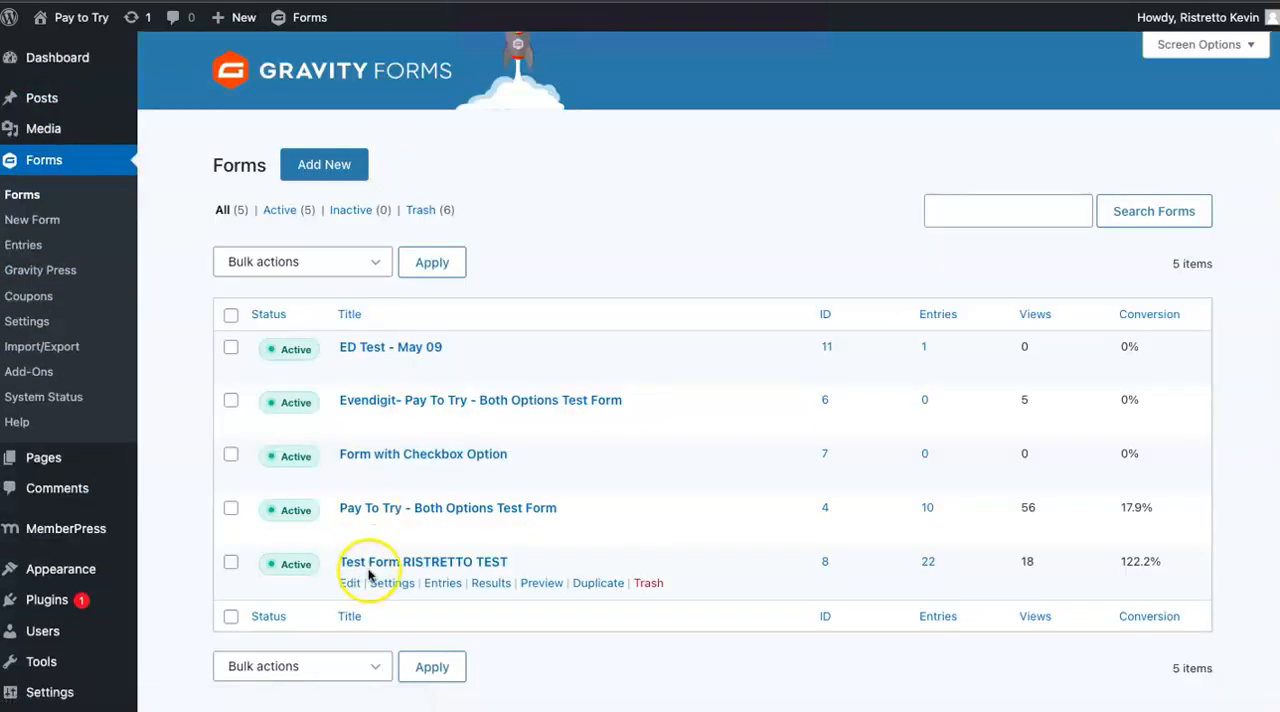
left_click(376, 566)
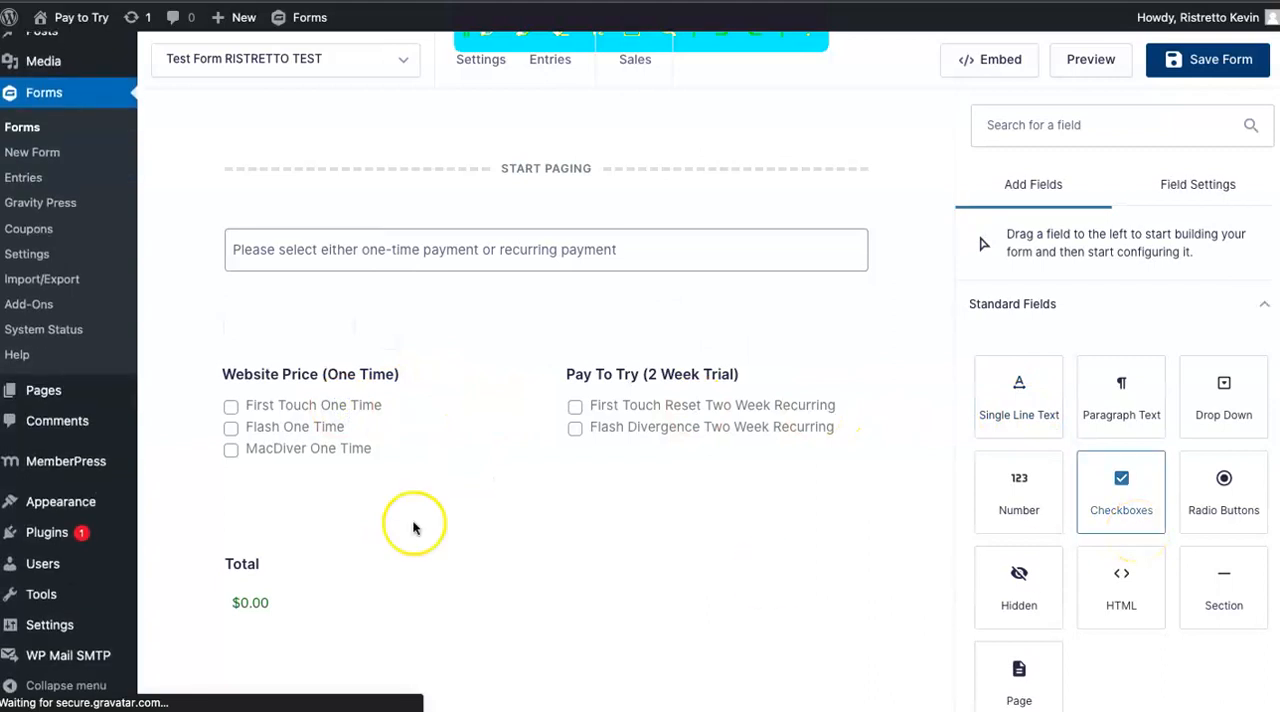
left_click(282, 416)
scroll(1023, 520, "down", 2)
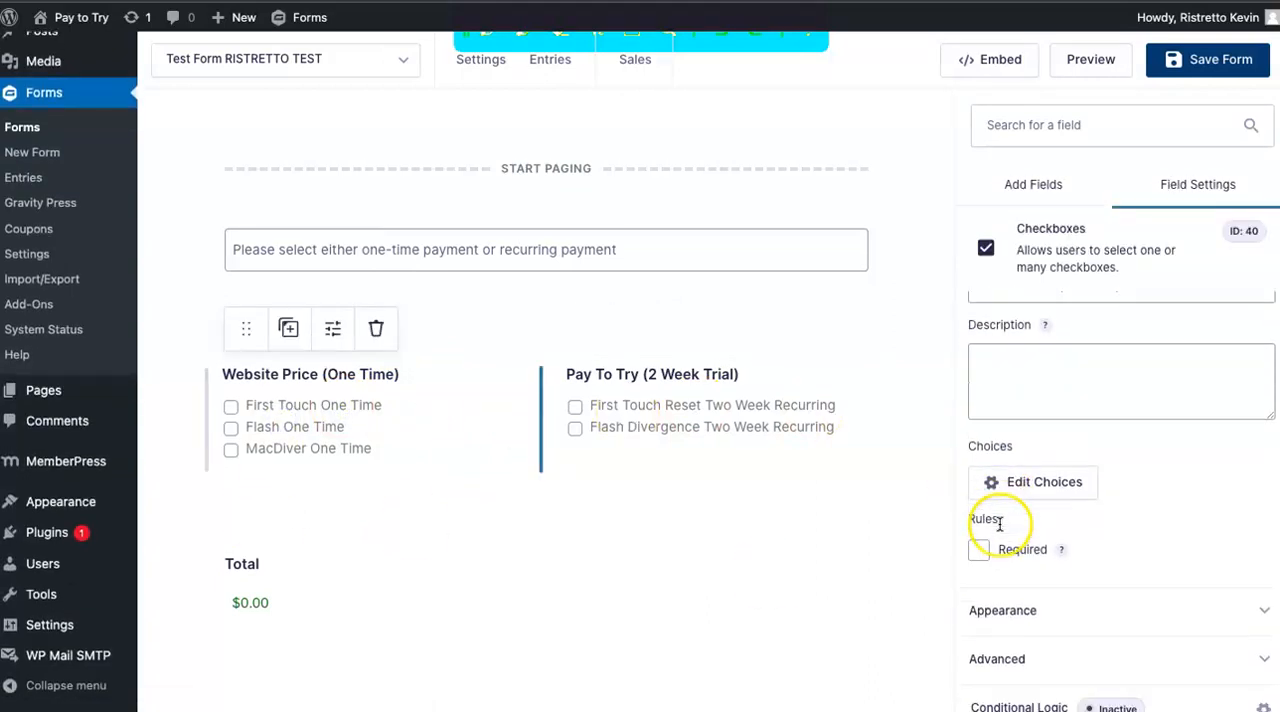
left_click(1058, 462)
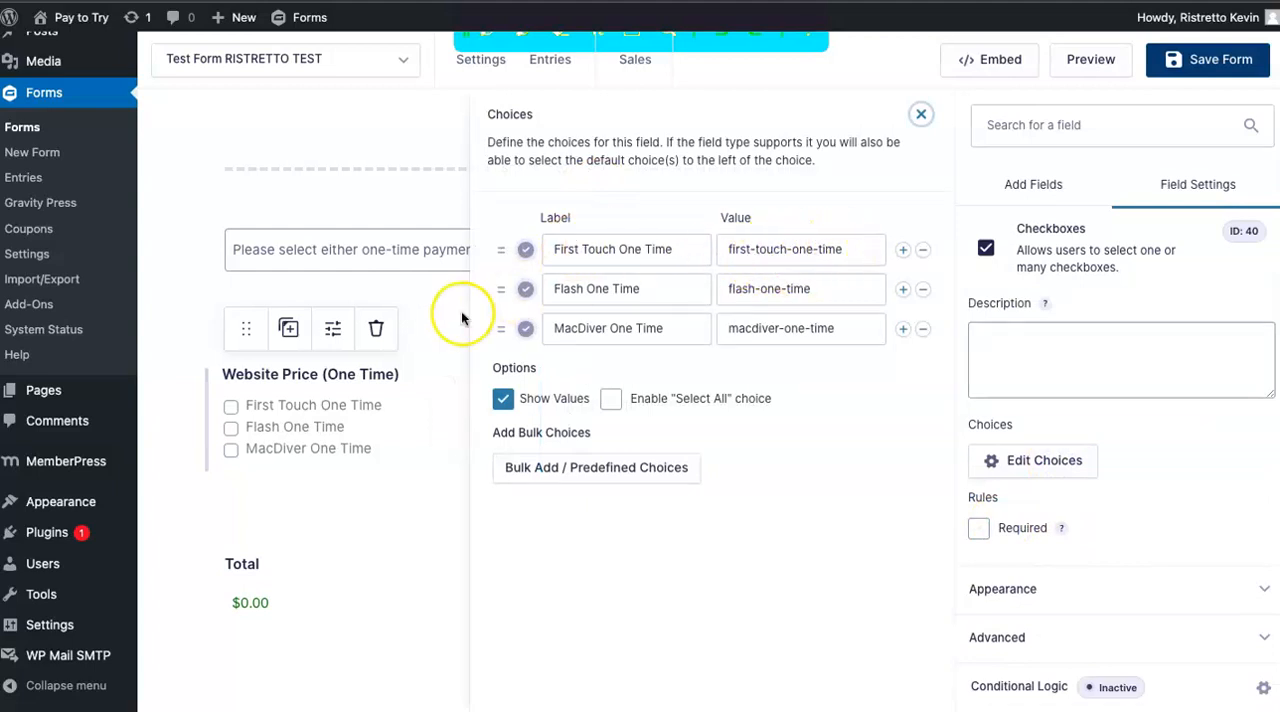
mouse_move(107, 474)
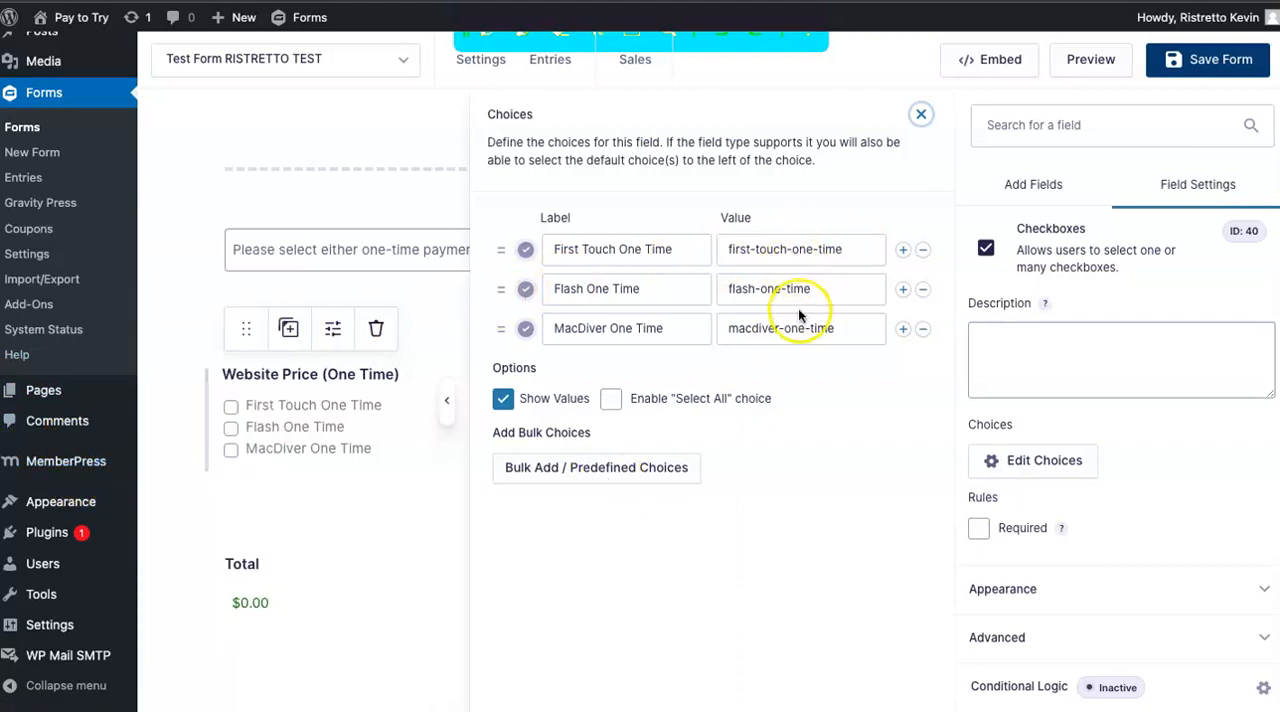
Preview the MemberPress category of the predefined bulk choices, then close it and the choices editor without inserting anything.
left_click(597, 472)
scroll(509, 443, "down", 8)
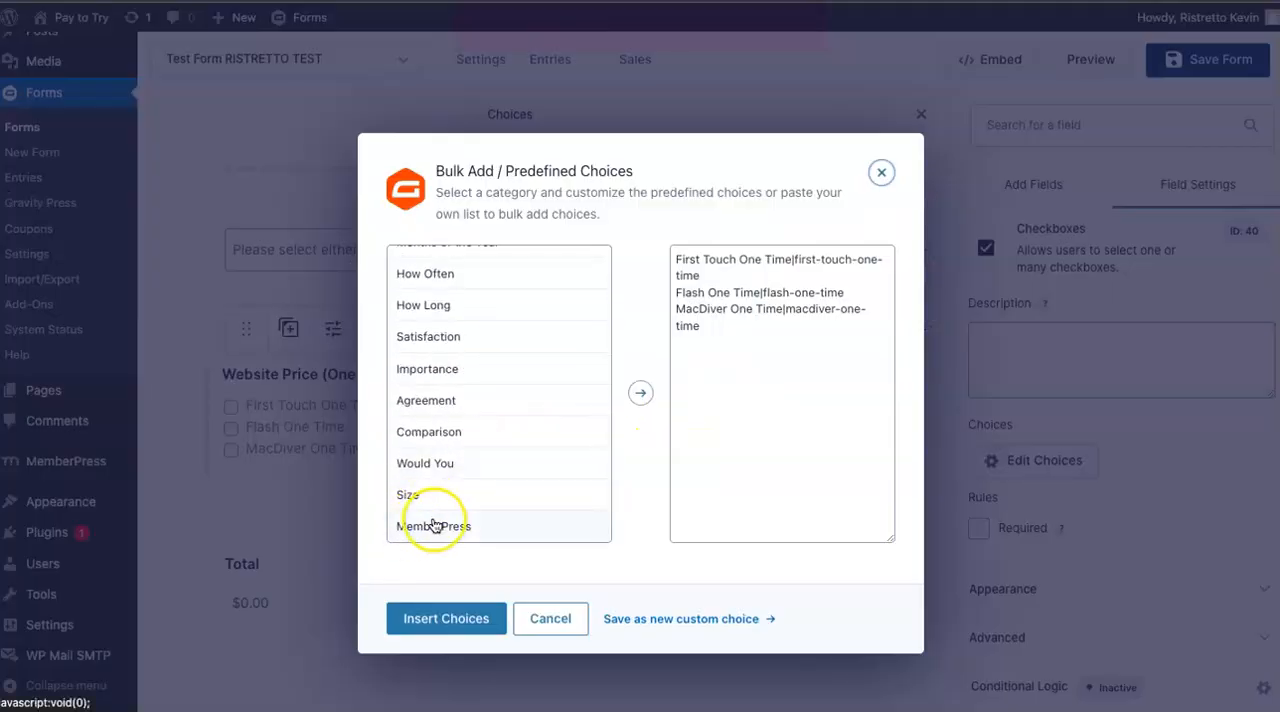
left_click(418, 524)
scroll(812, 400, "down", 2)
scroll(812, 316, "down", 10)
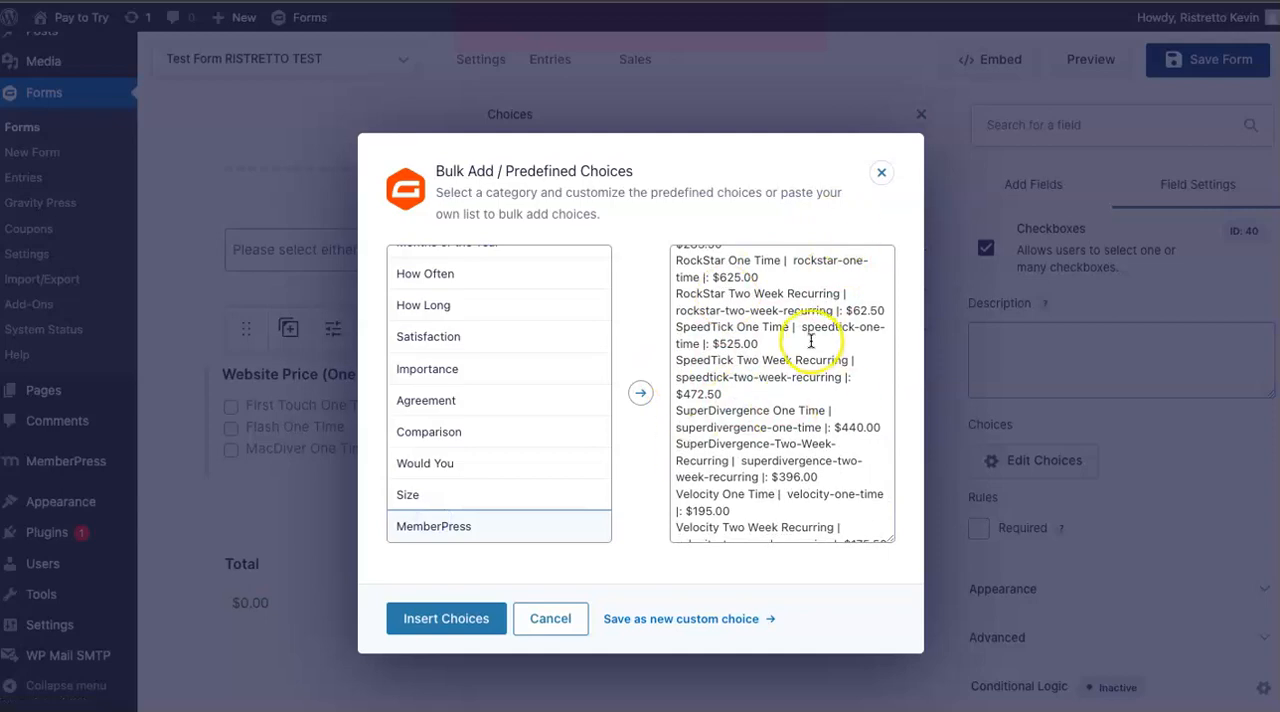
scroll(814, 346, "up", 5)
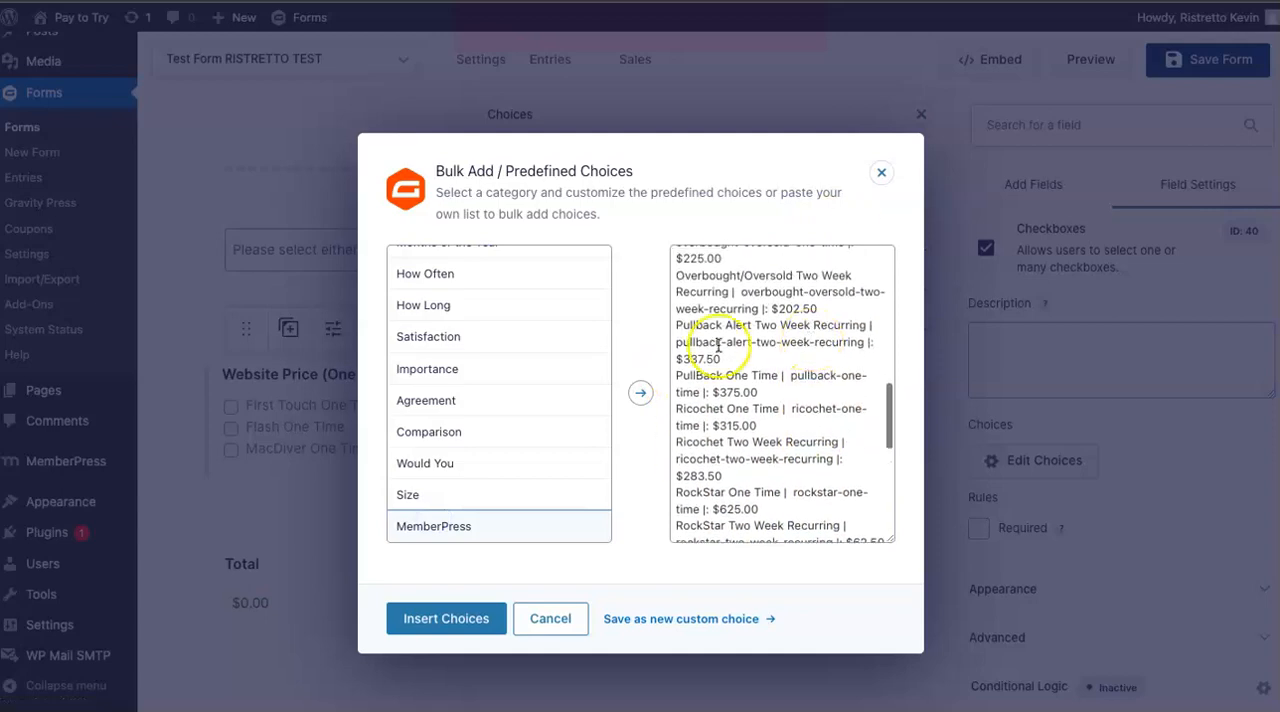
left_click(881, 172)
left_click(921, 114)
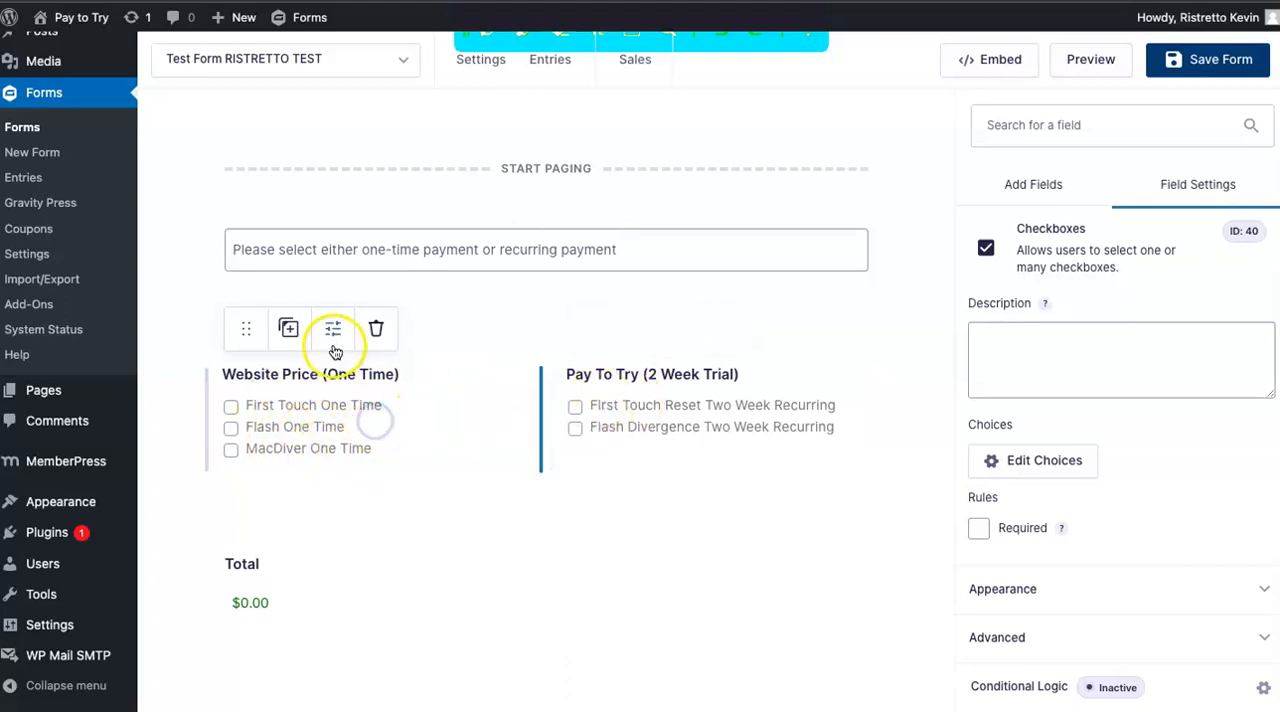
Reopen the field's choices, load the MemberPress predefined list, and read through its membership names, slugs and prices to the end.
left_click(1046, 466)
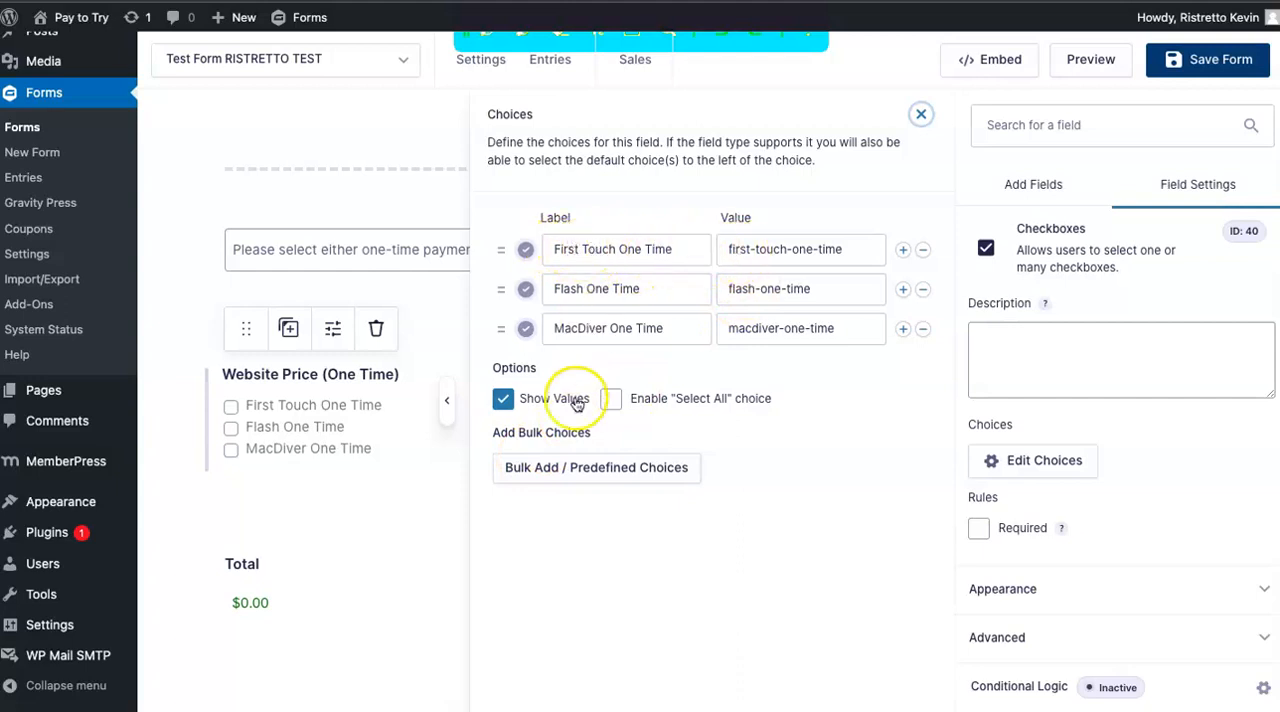
left_click(565, 468)
scroll(540, 455, "down", 10)
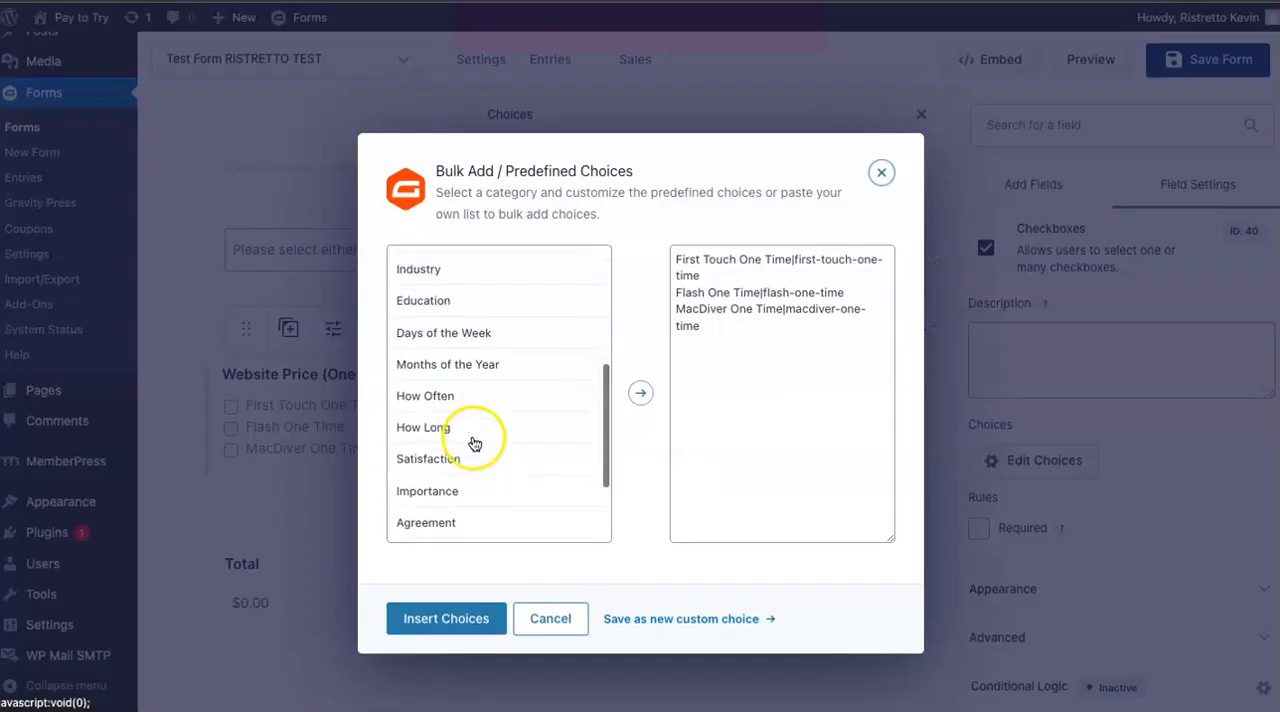
left_click(430, 526)
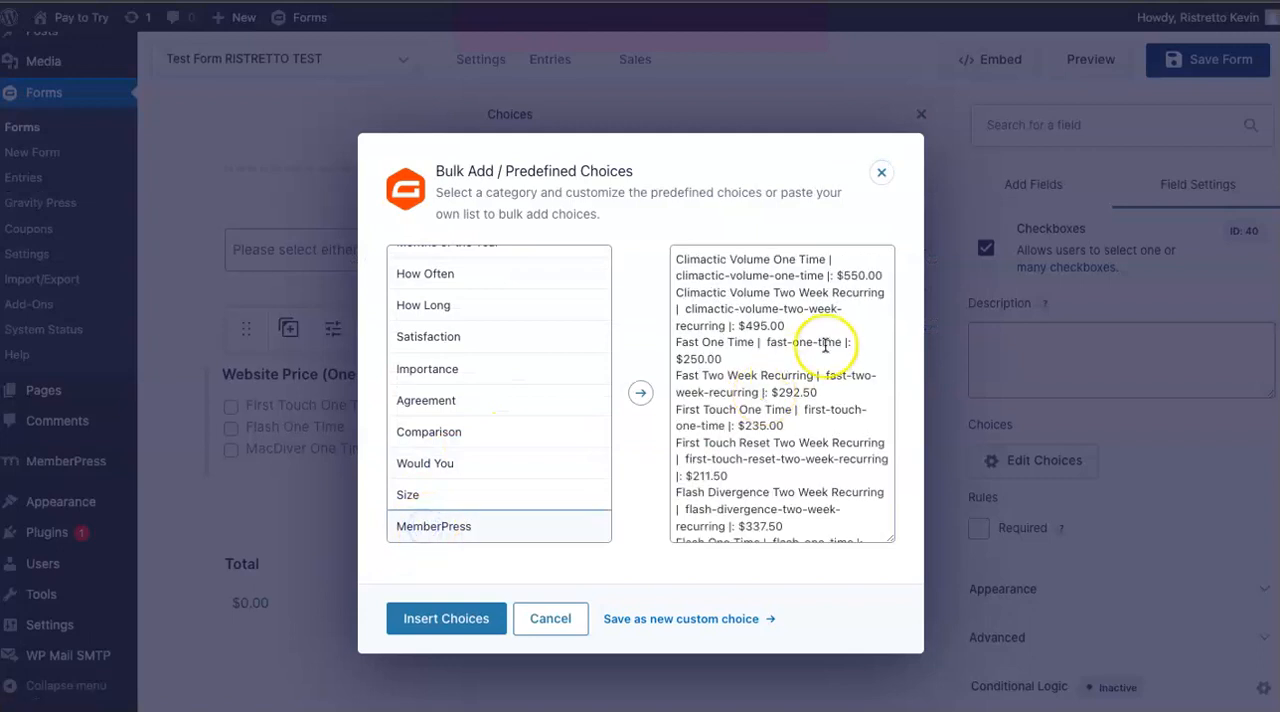
scroll(827, 343, "down", 2)
scroll(827, 343, "down", 2)
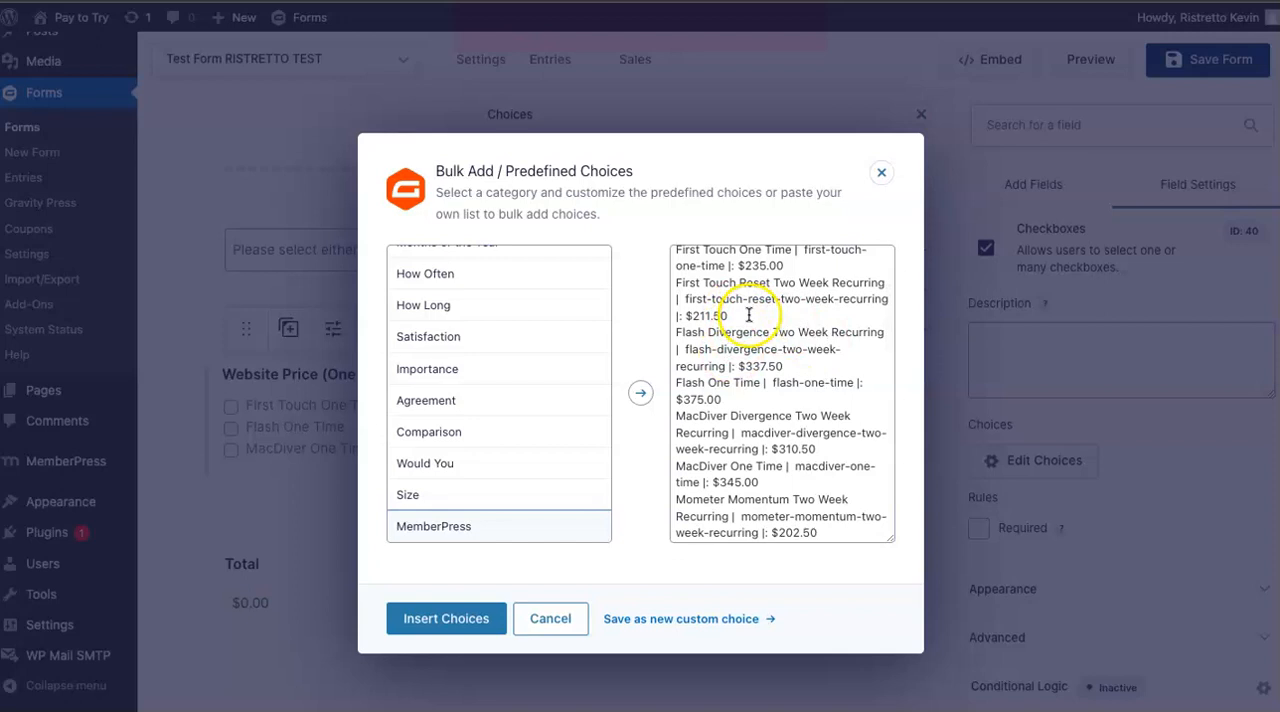
scroll(747, 317, "down", 5)
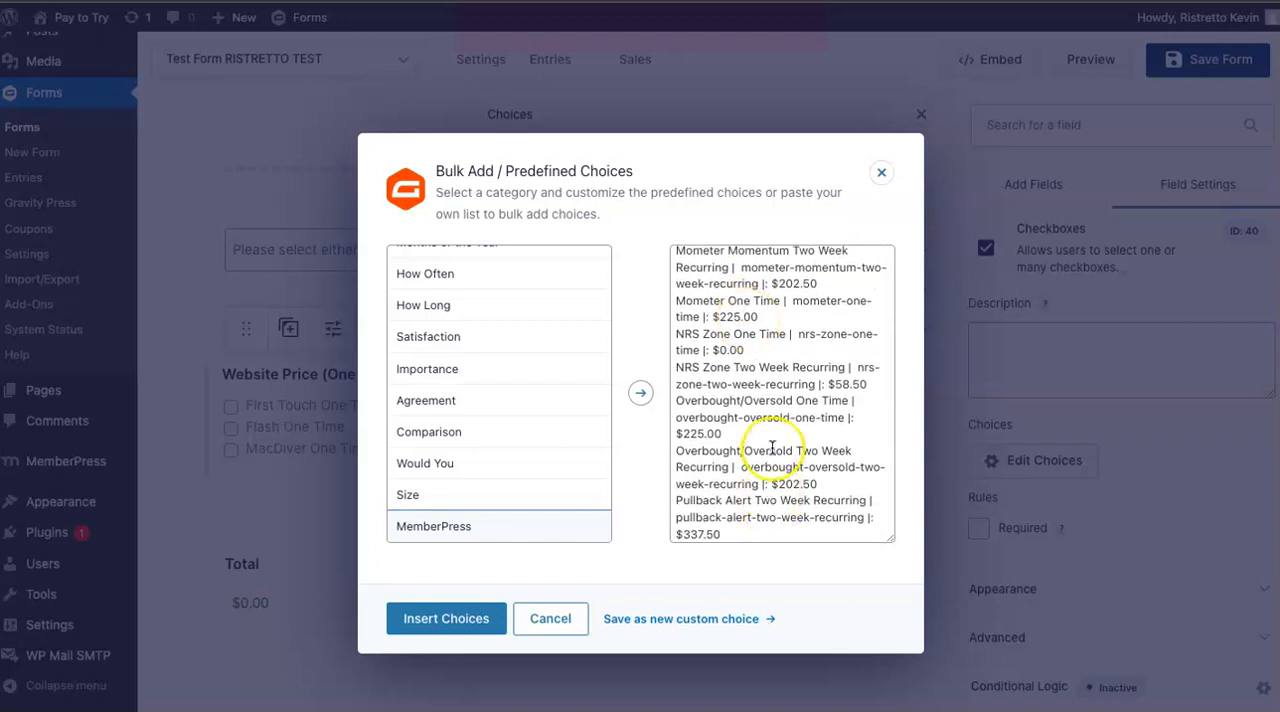
scroll(770, 470, "down", 5)
scroll(772, 447, "down", 3)
left_click(820, 341)
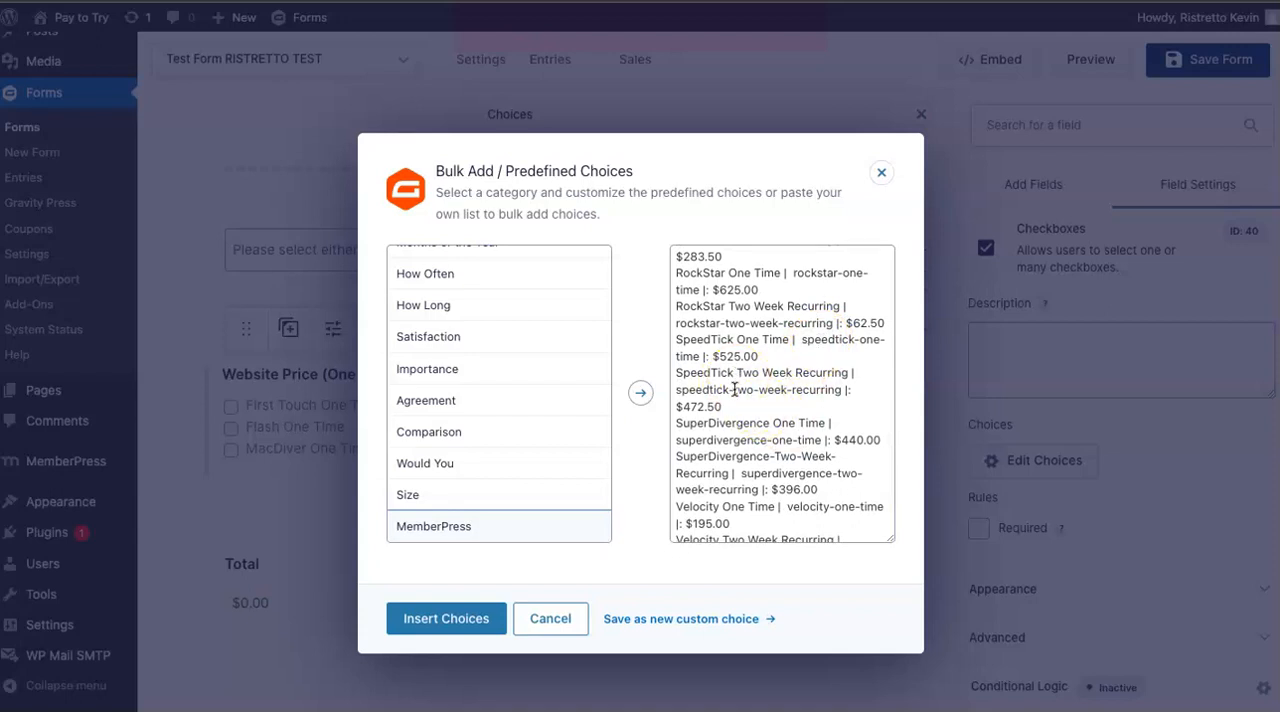
scroll(748, 410, "down", 2)
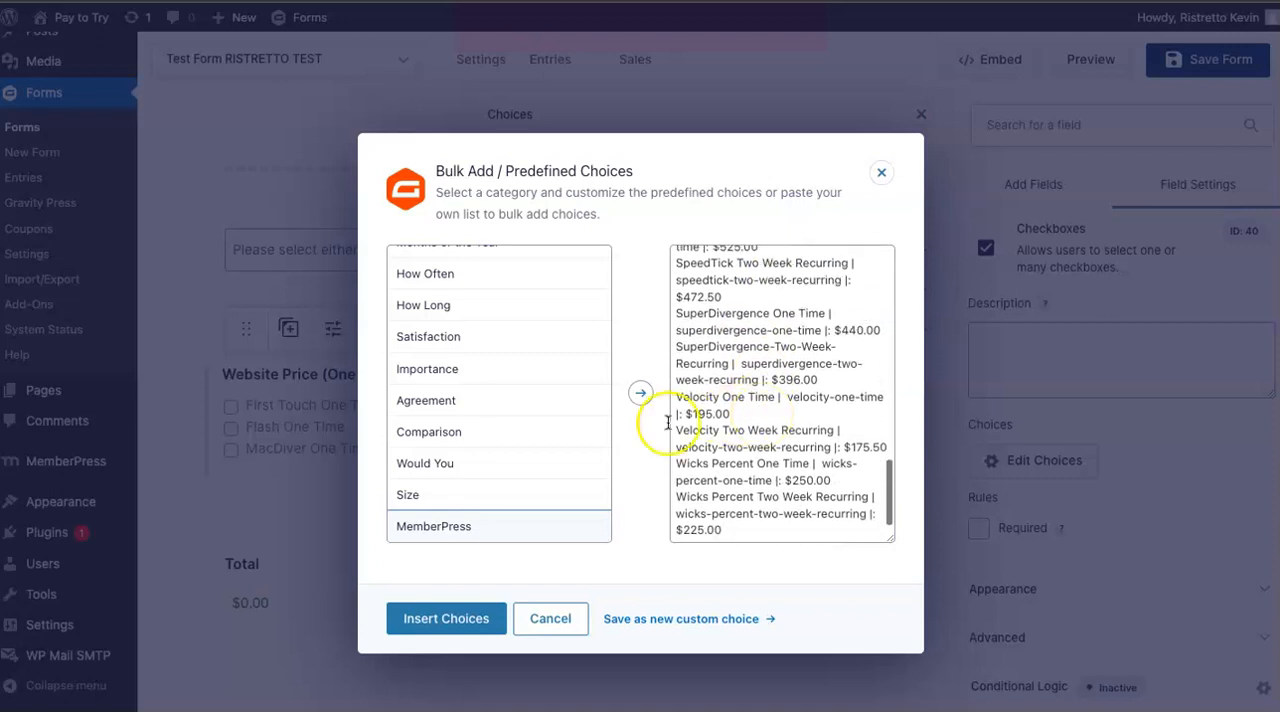
Find the First Touch One Time entry in the MemberPress list, highlight its slug "first-touch-one-time", and close the bulk choices without inserting.
scroll(719, 379, "up", 4)
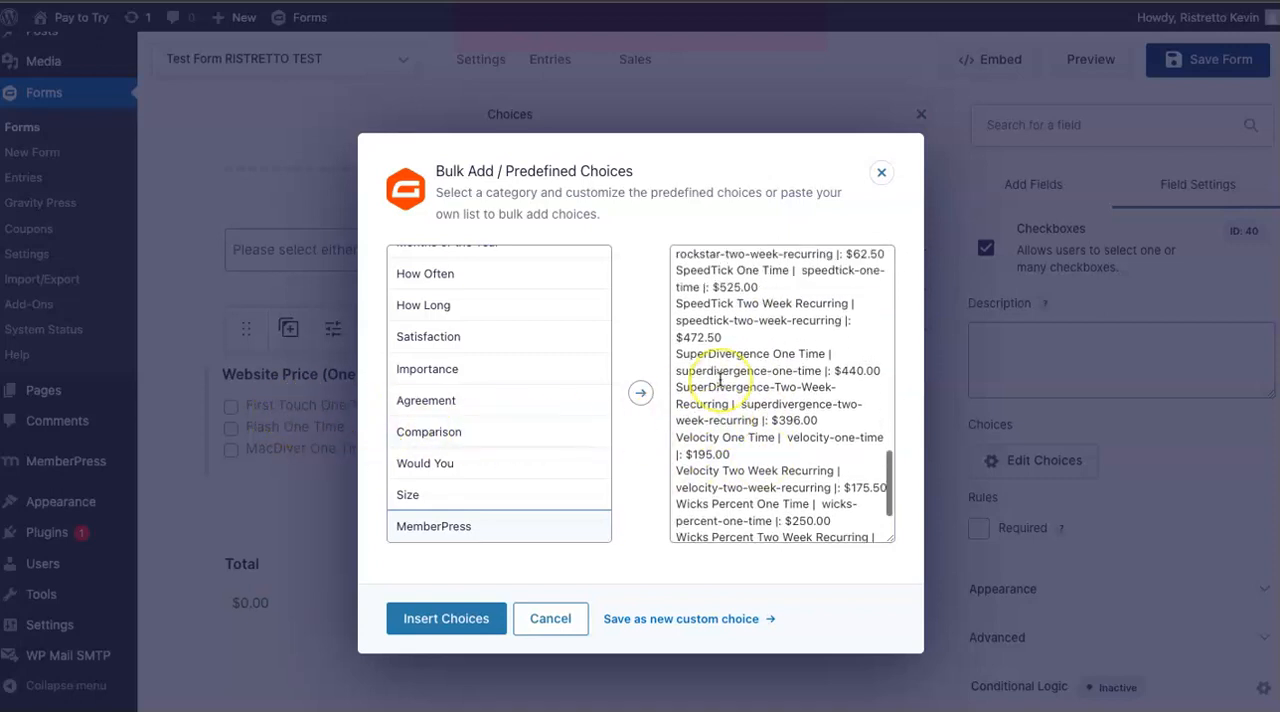
scroll(719, 379, "up", 5)
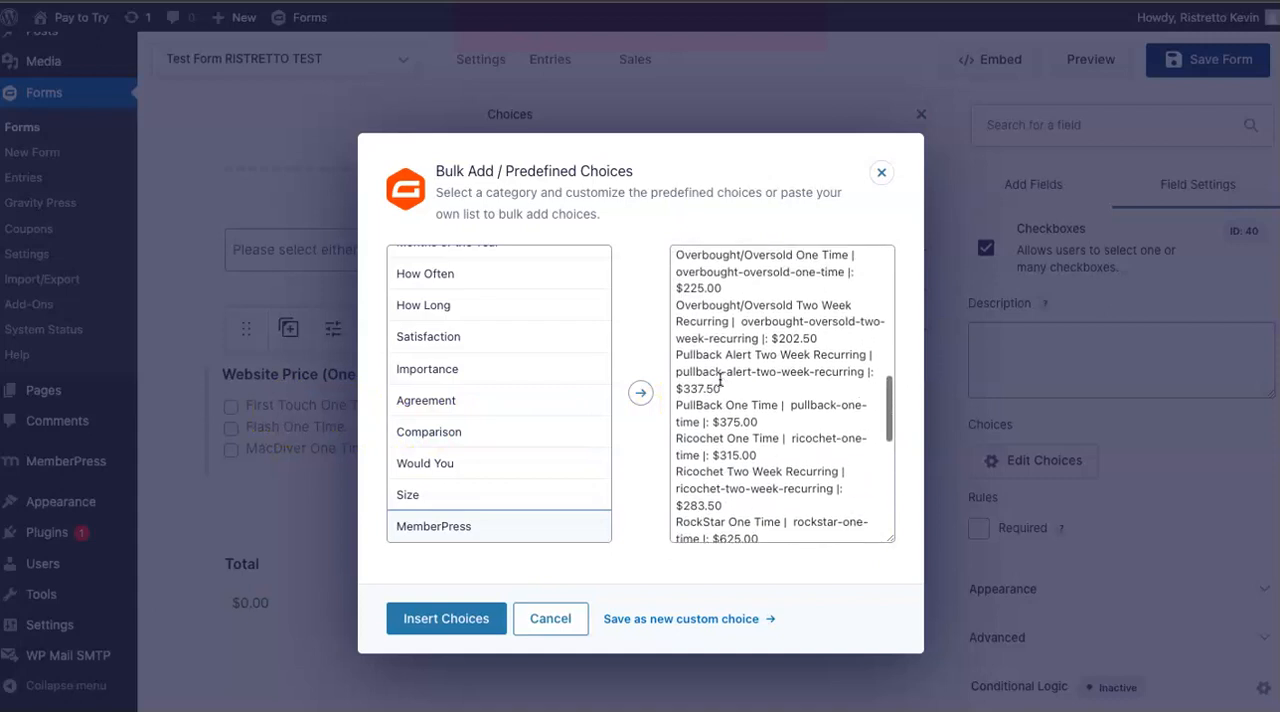
scroll(719, 379, "up", 5)
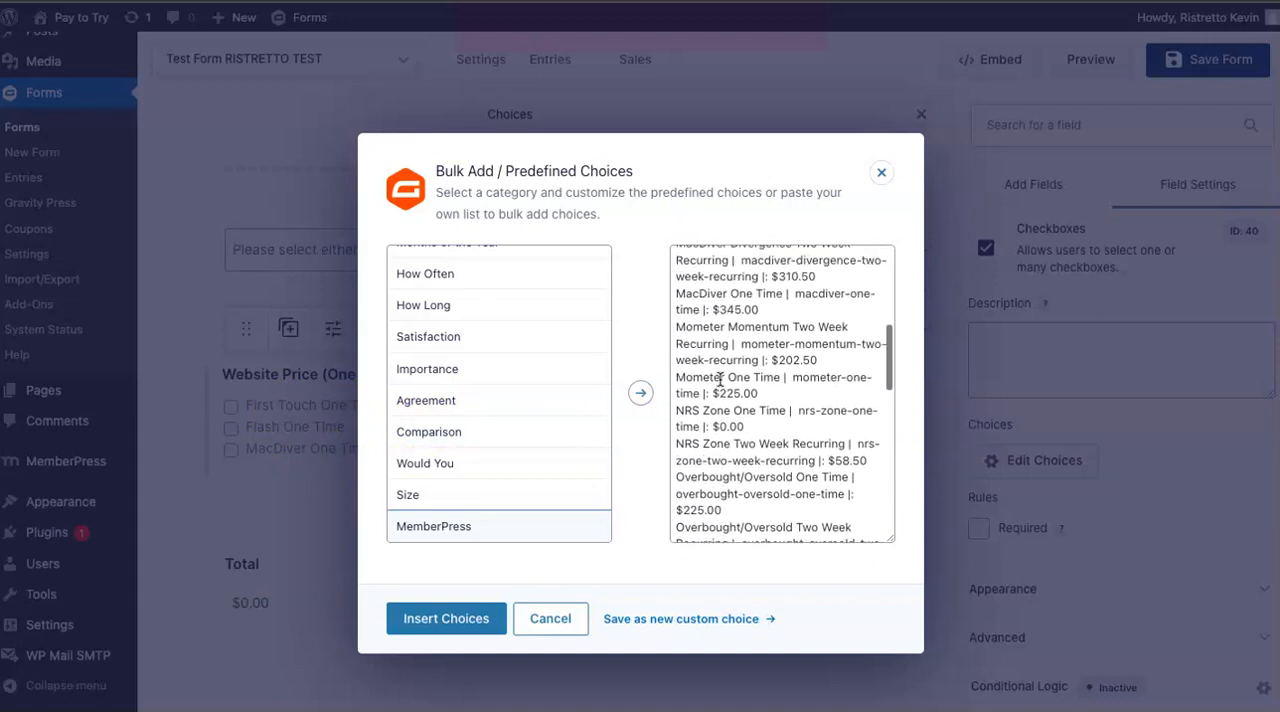
scroll(719, 379, "up", 3)
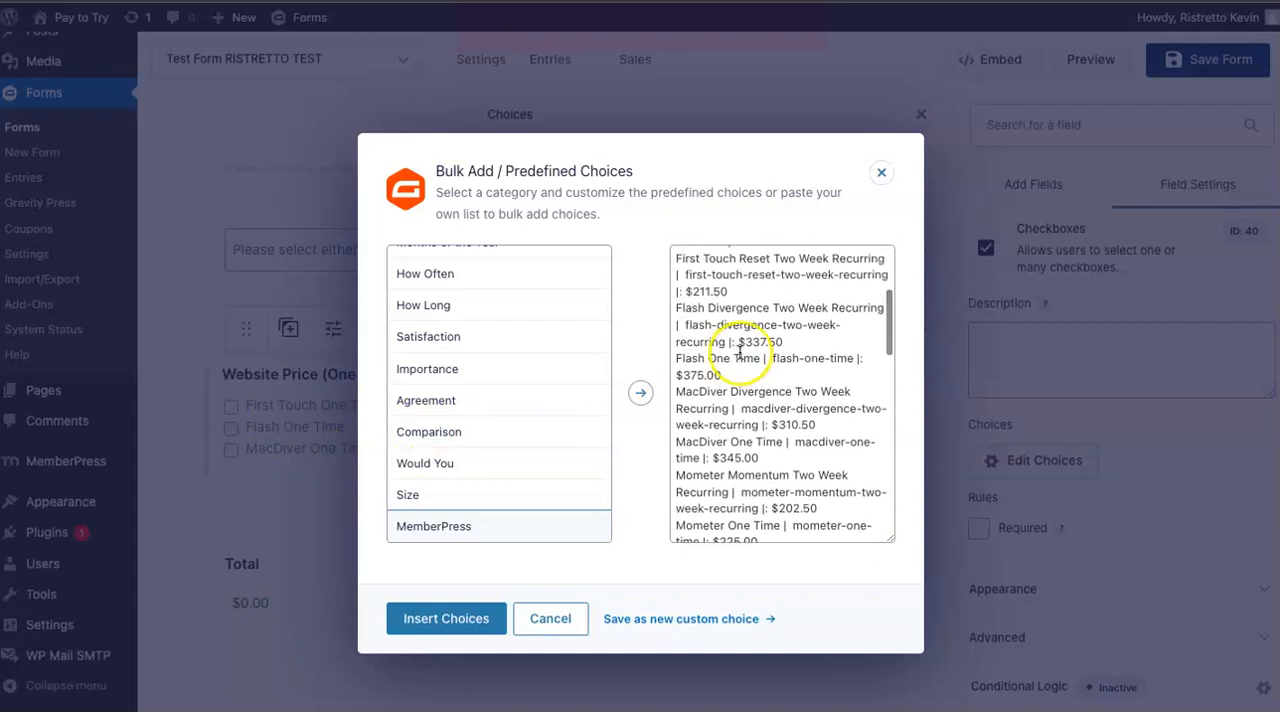
scroll(739, 352, "up", 3)
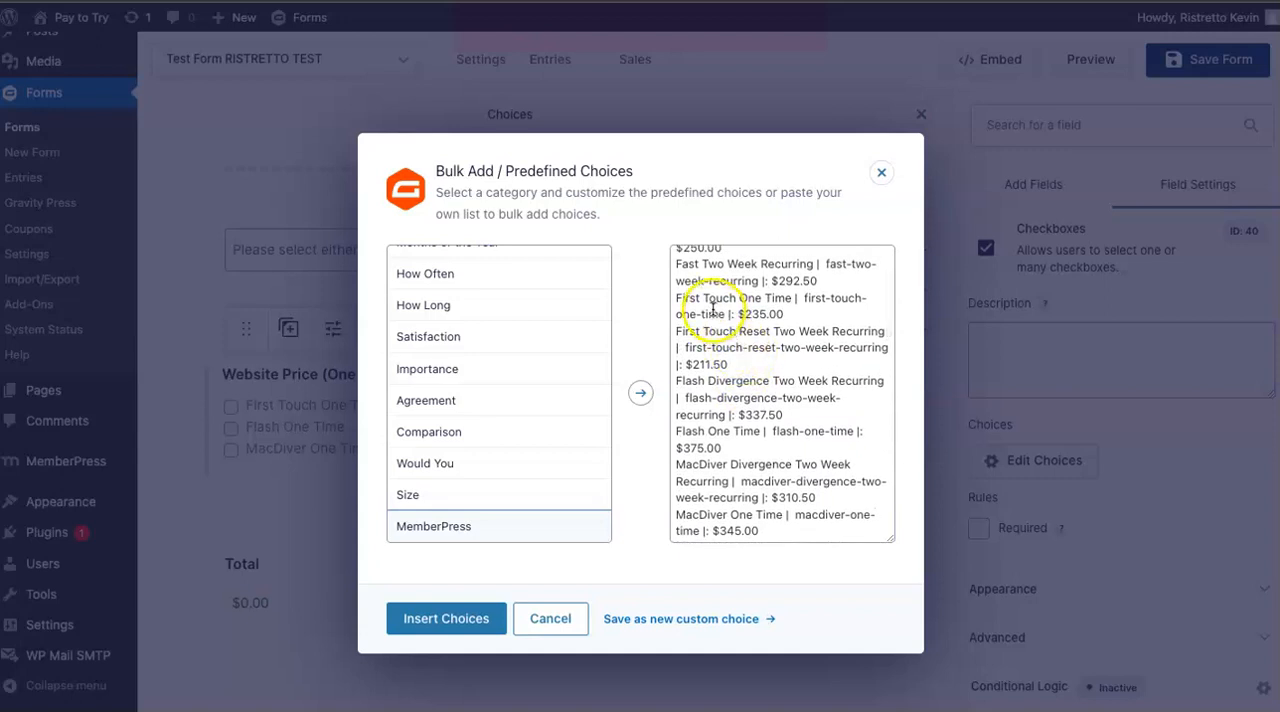
left_click_drag(804, 299, 810, 313)
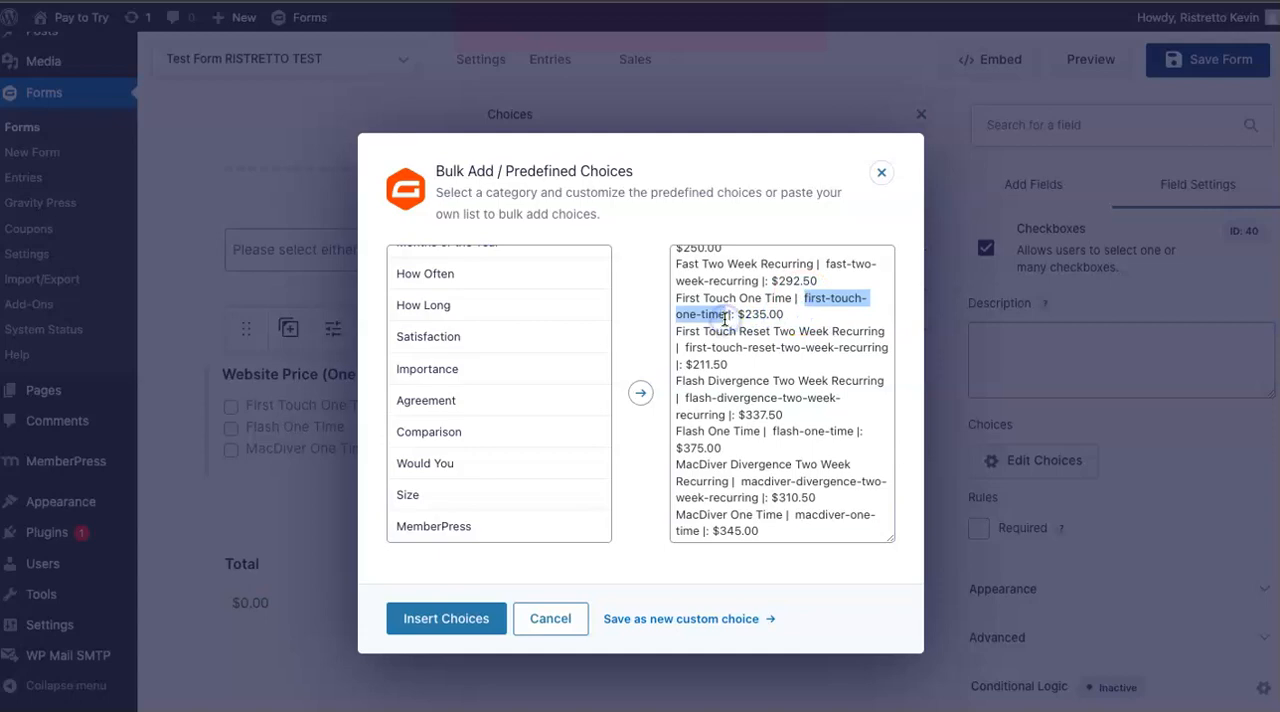
left_click(881, 172)
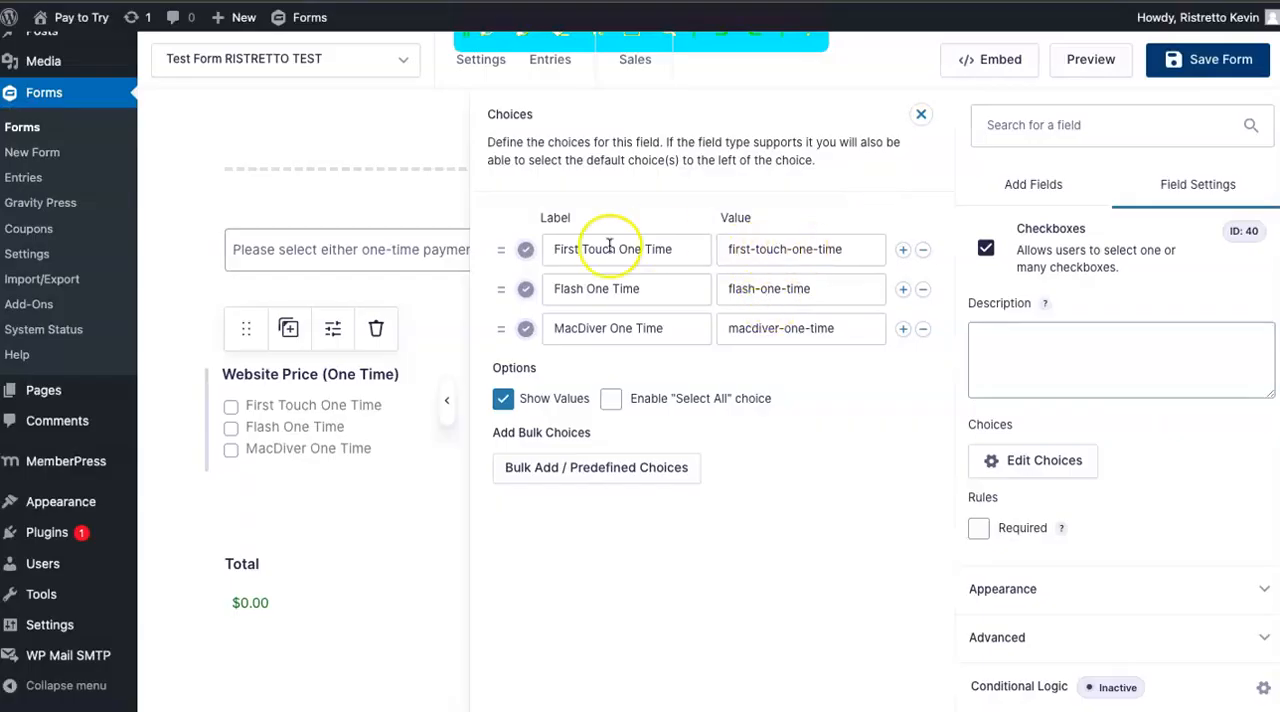
Show the MemberPress predefined choices ready for insertion once more, then leave the bulk list and the choices editor without inserting.
left_click(543, 466)
scroll(470, 490, "down", 5)
left_click(436, 526)
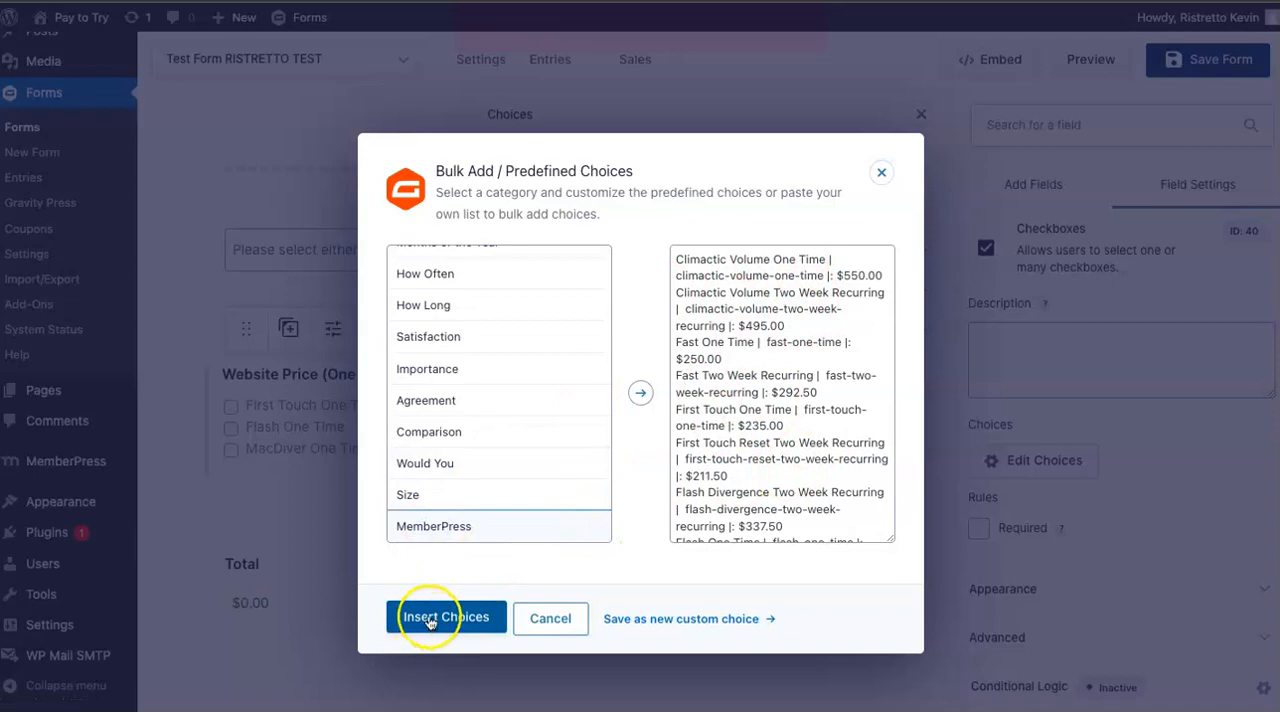
left_click(882, 173)
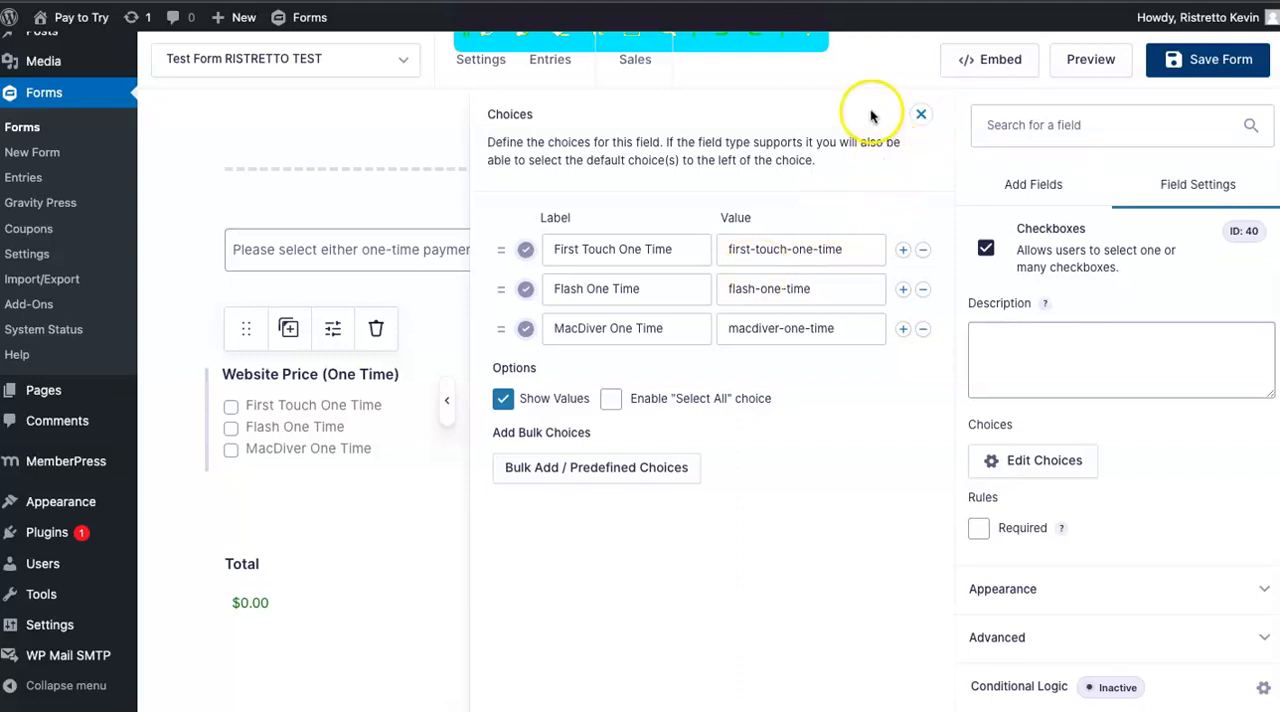
left_click(922, 114)
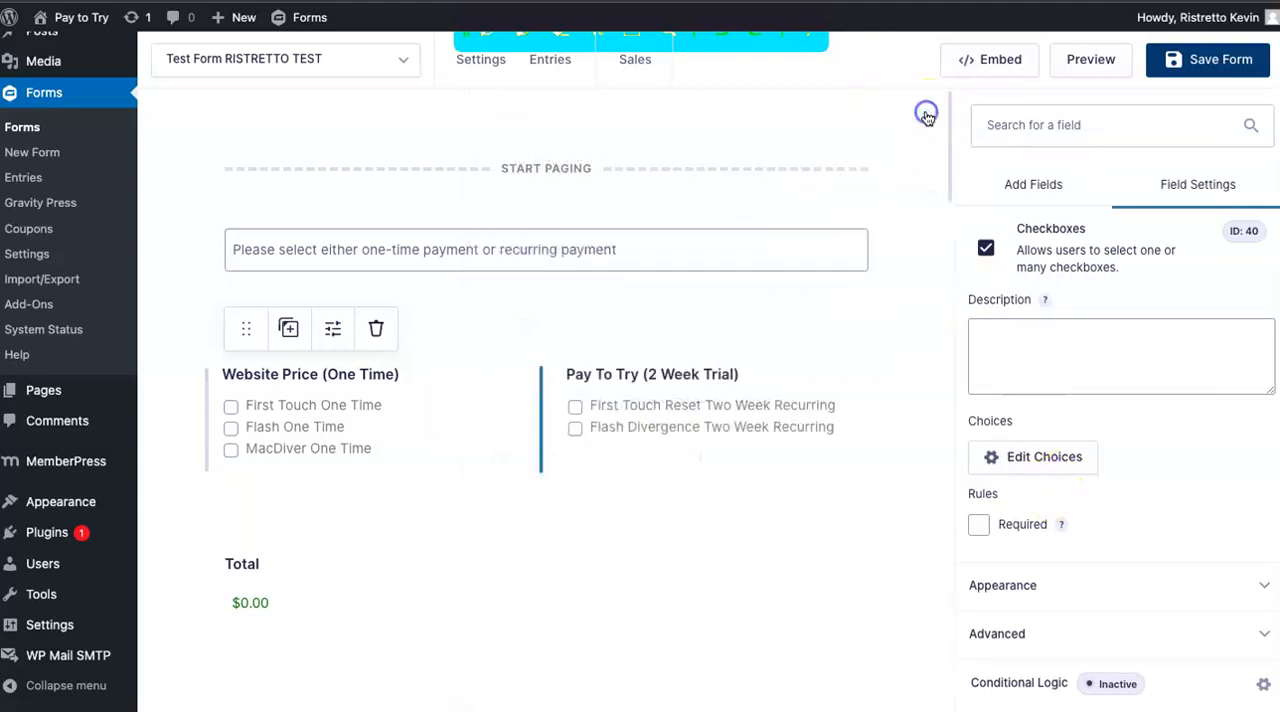
Look through the form's layout, comparing the Website Price and Pay To Try checkboxes with the hidden product fields below the total.
scroll(486, 484, "down", 2)
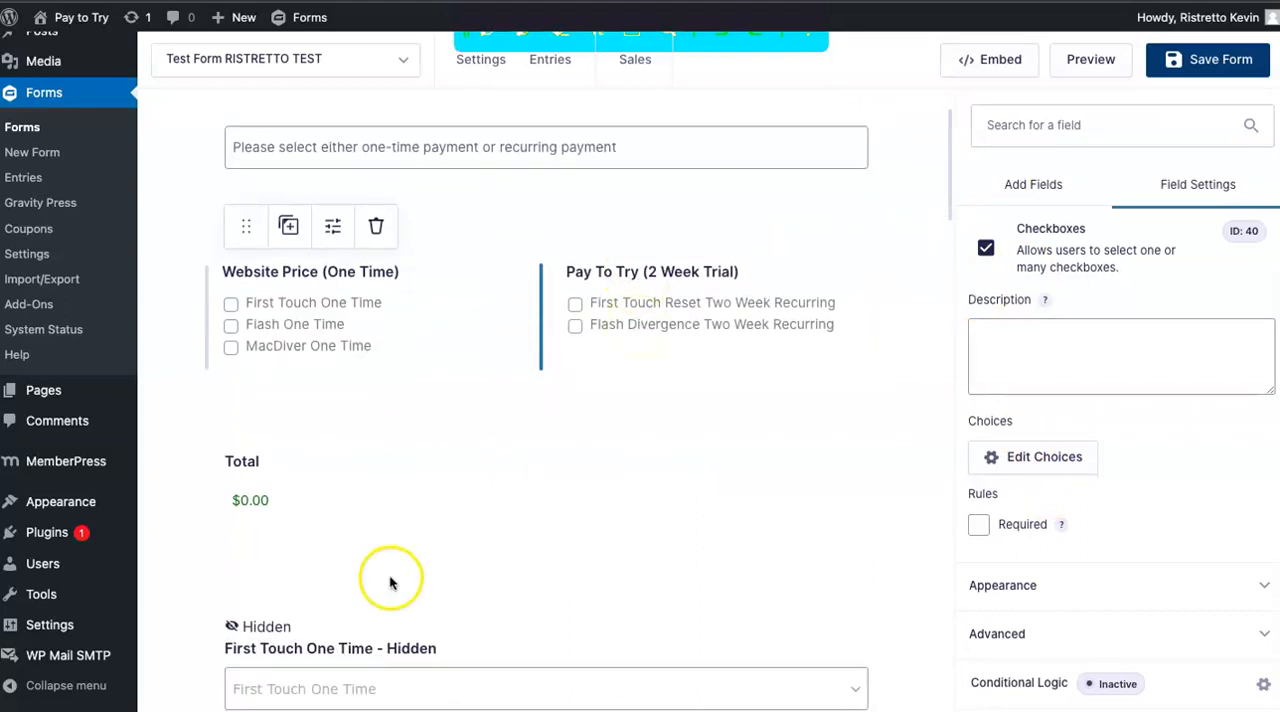
scroll(391, 580, "down", 3)
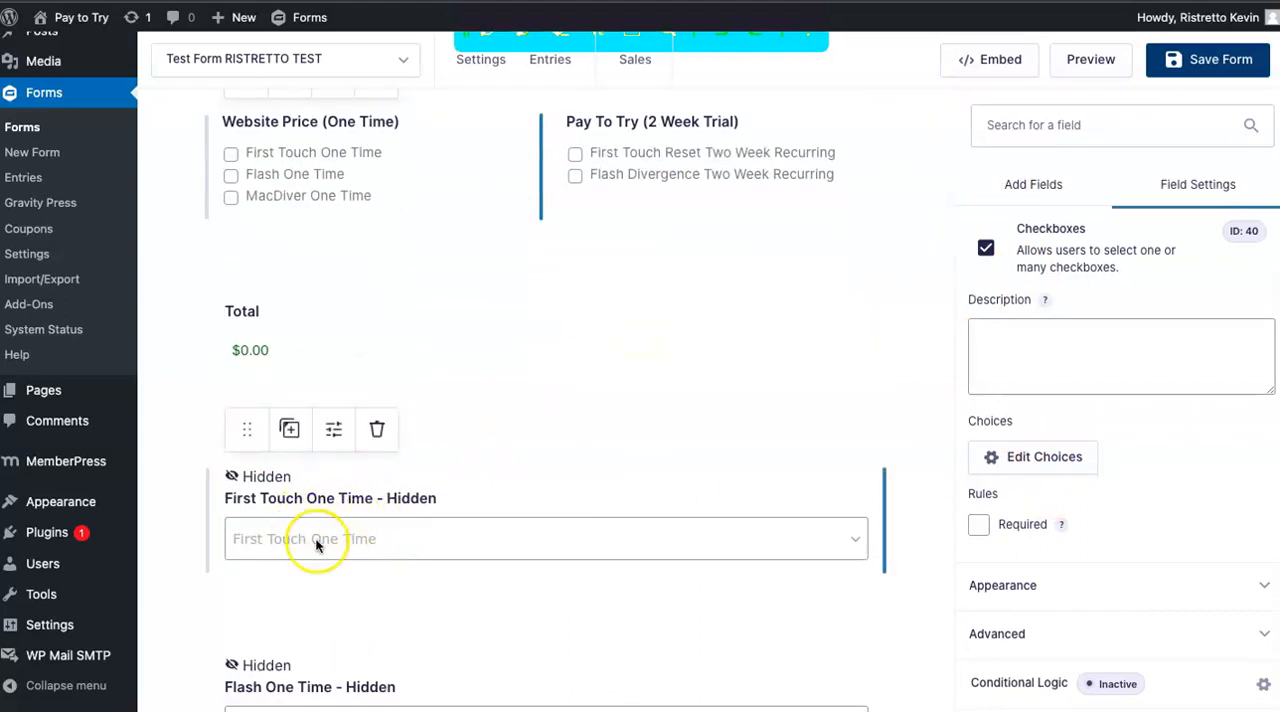
scroll(375, 545, "down", 2)
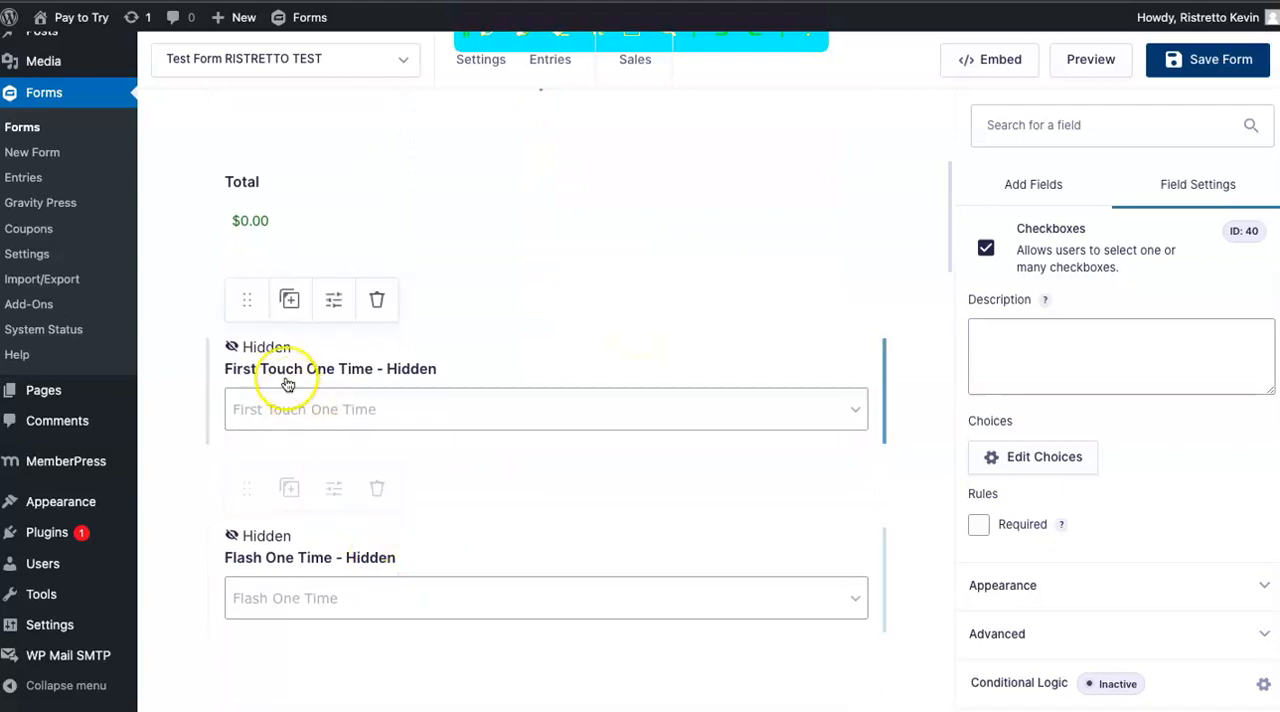
scroll(288, 450, "down", 1)
scroll(294, 520, "down", 1)
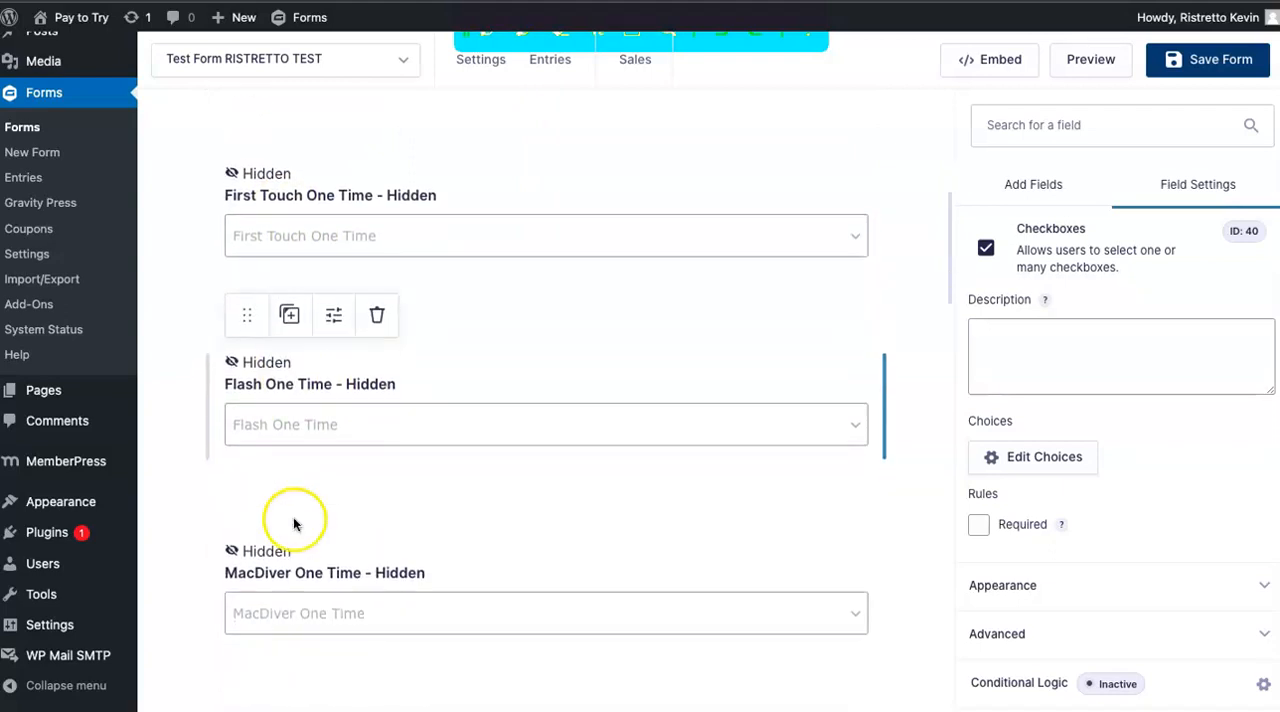
scroll(253, 372, "down", 1)
scroll(253, 372, "down", 2)
scroll(278, 602, "up", 8)
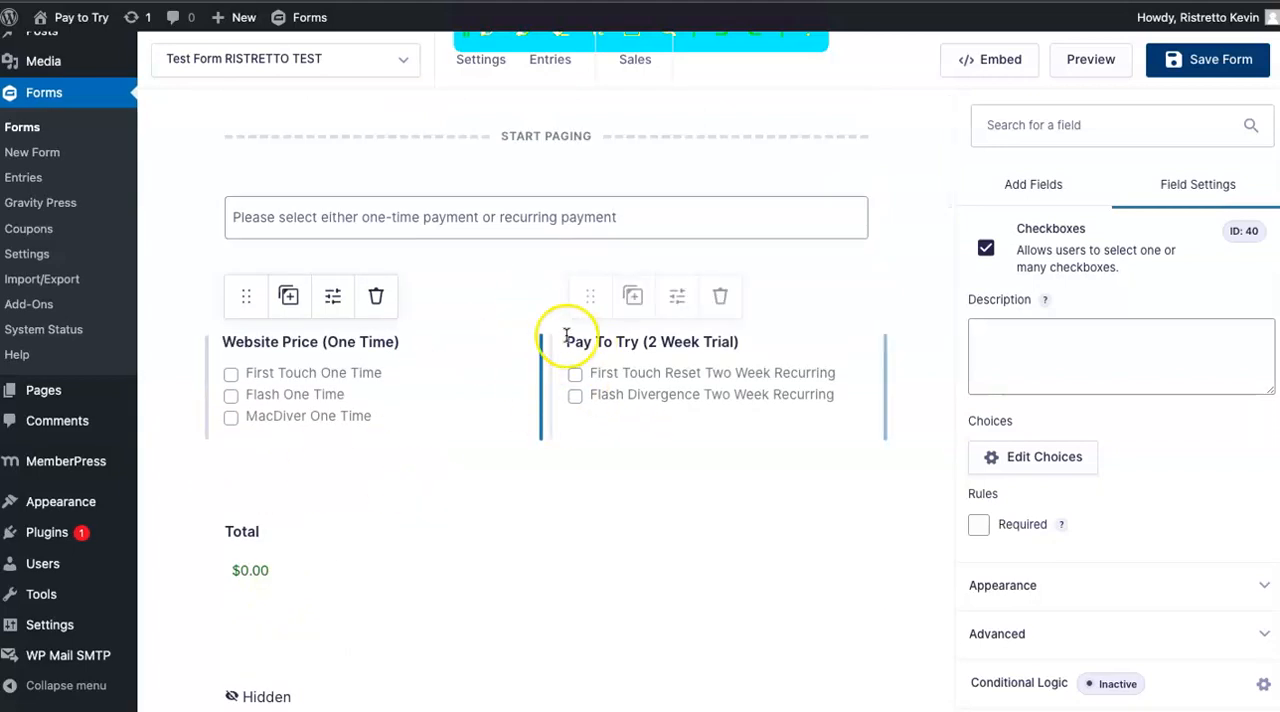
scroll(610, 371, "down", 2)
scroll(626, 371, "down", 2)
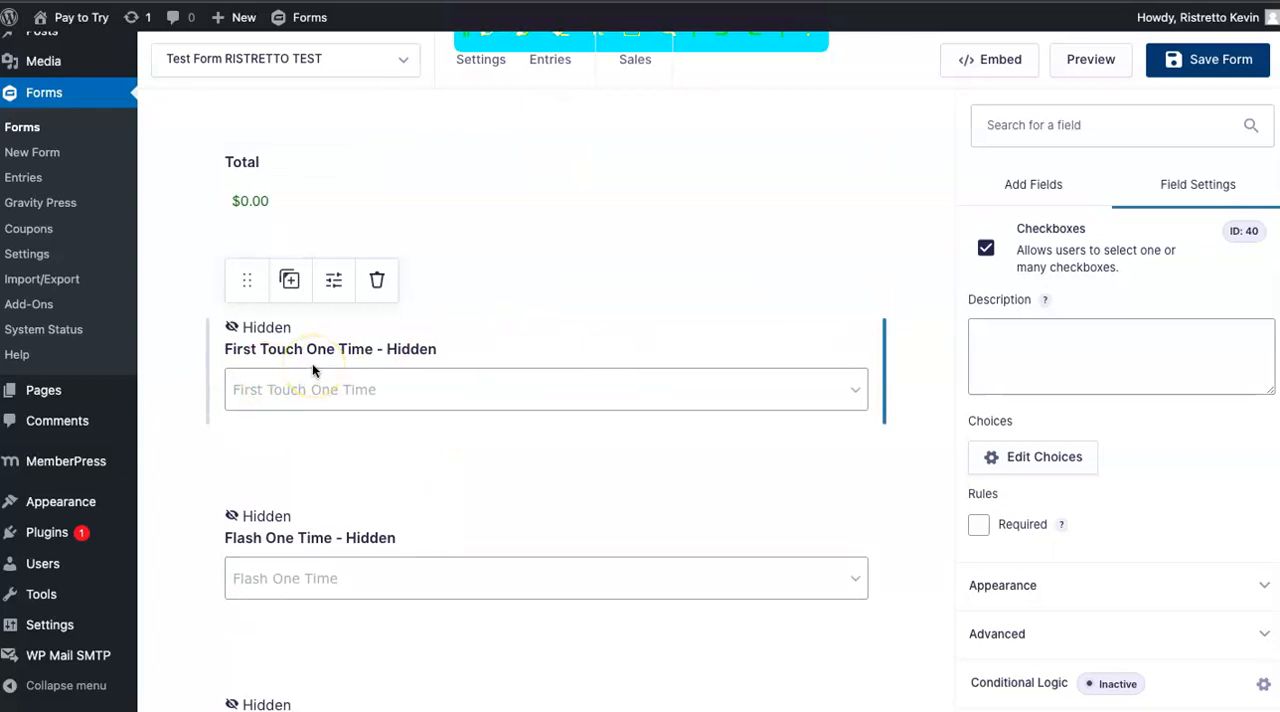
Open the choices of the First Touch One Time - Hidden product field and highlight its slug value, checking the price too.
left_click(373, 369)
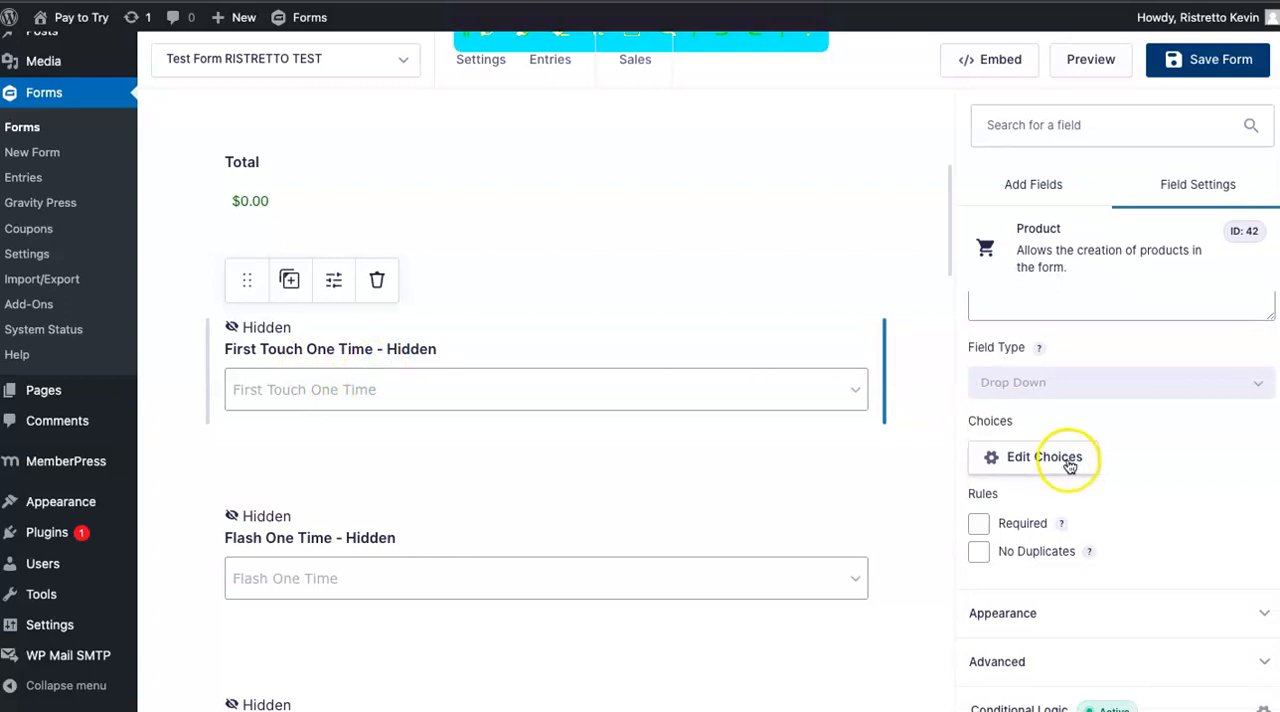
scroll(1108, 431, "down", 1)
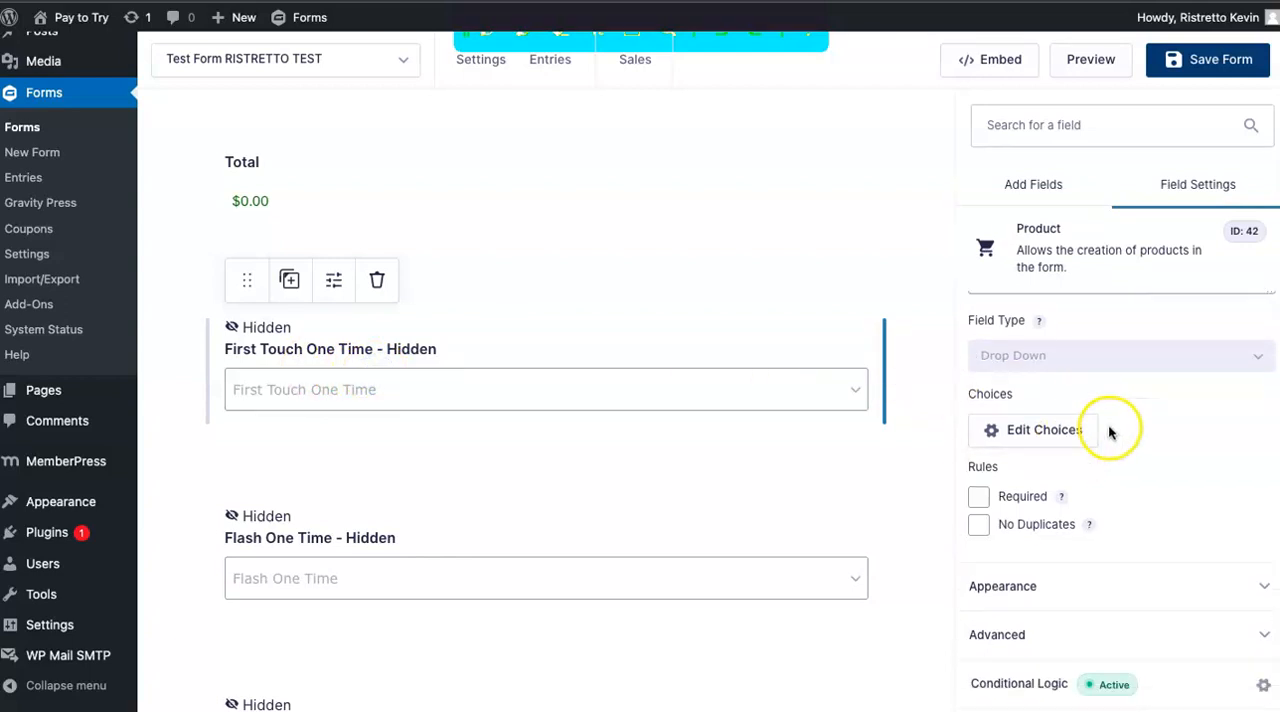
left_click(1011, 430)
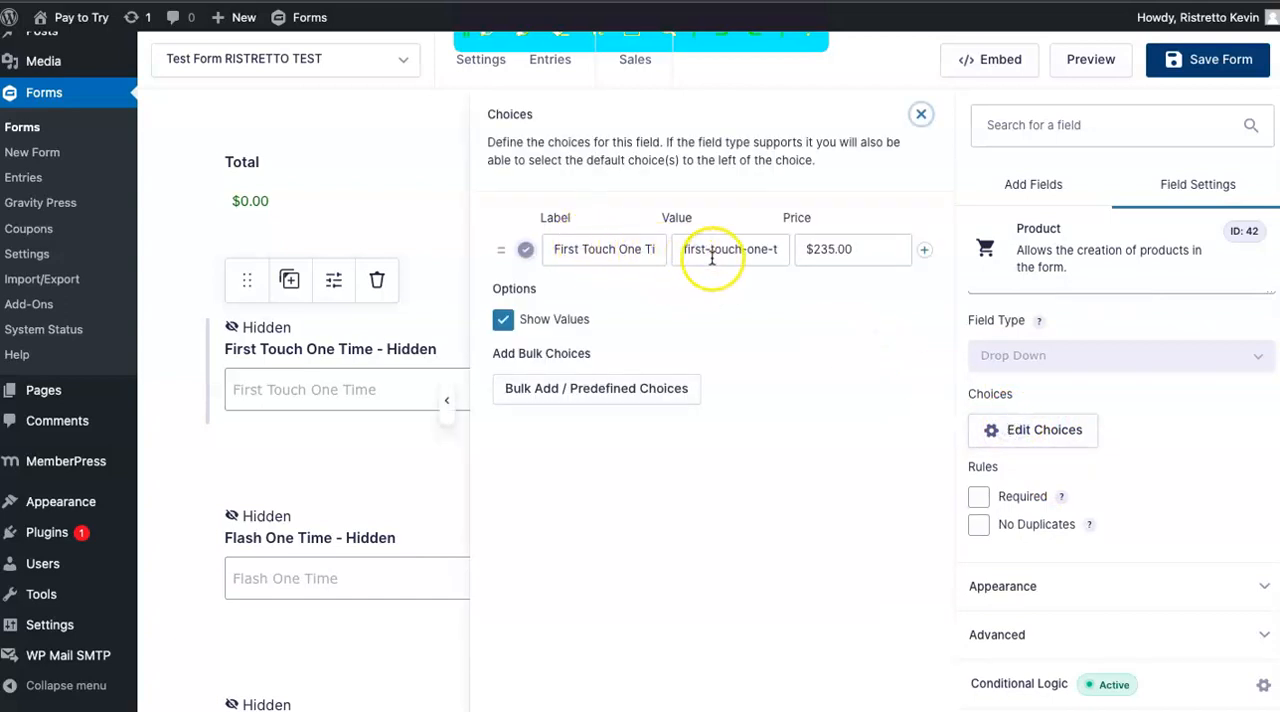
left_click(683, 250)
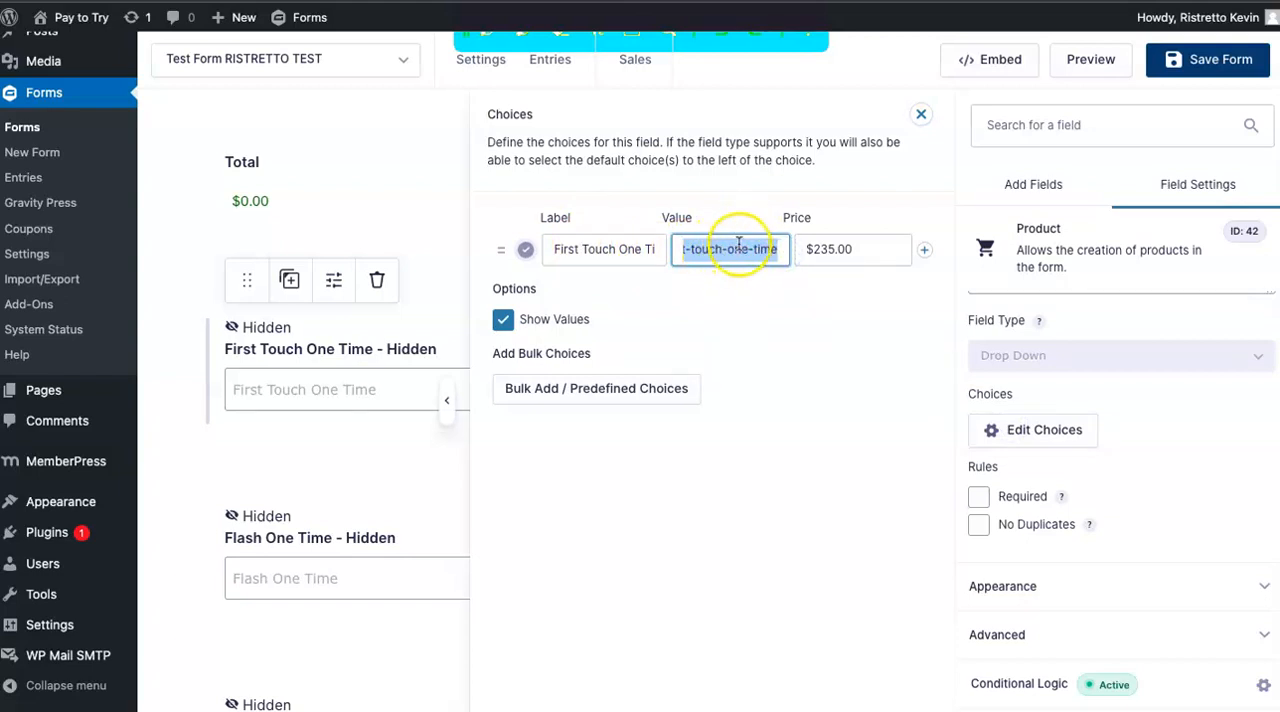
left_click(866, 256)
left_click(682, 255)
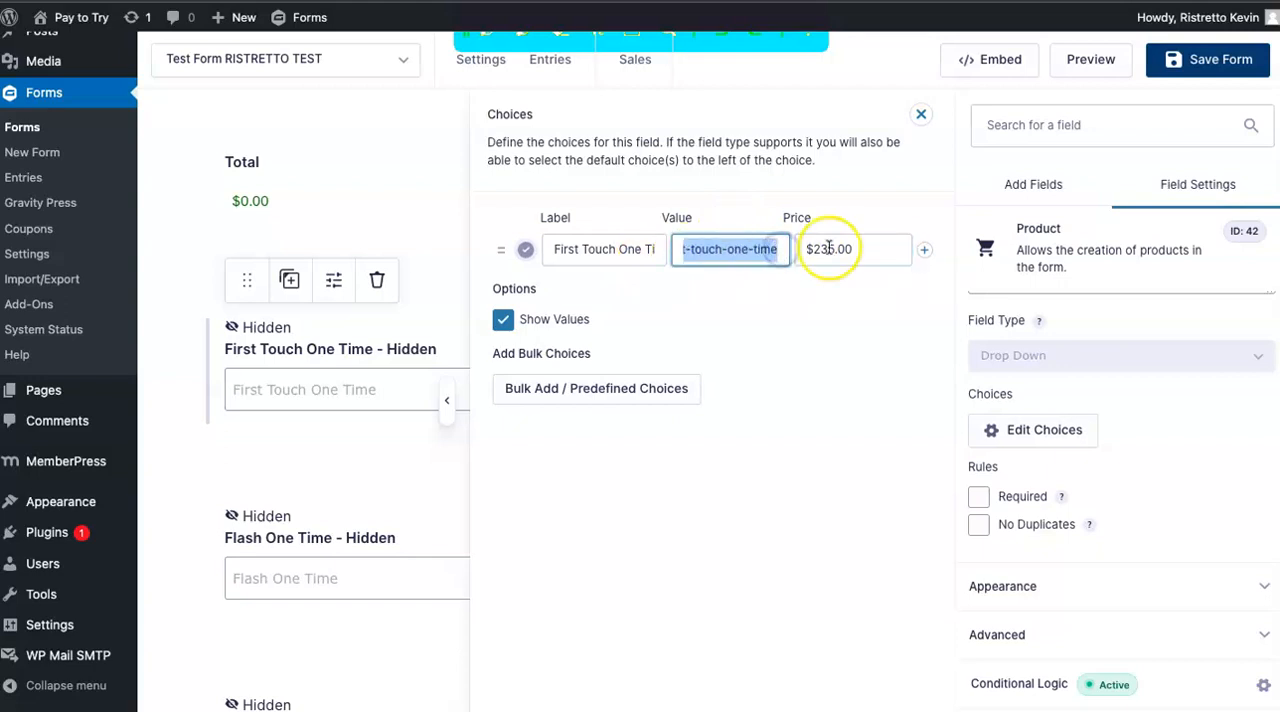
Compare the hidden field's choice with the Website Price checkboxes in the form, and close the choices editor without changes.
scroll(264, 369, "up", 3)
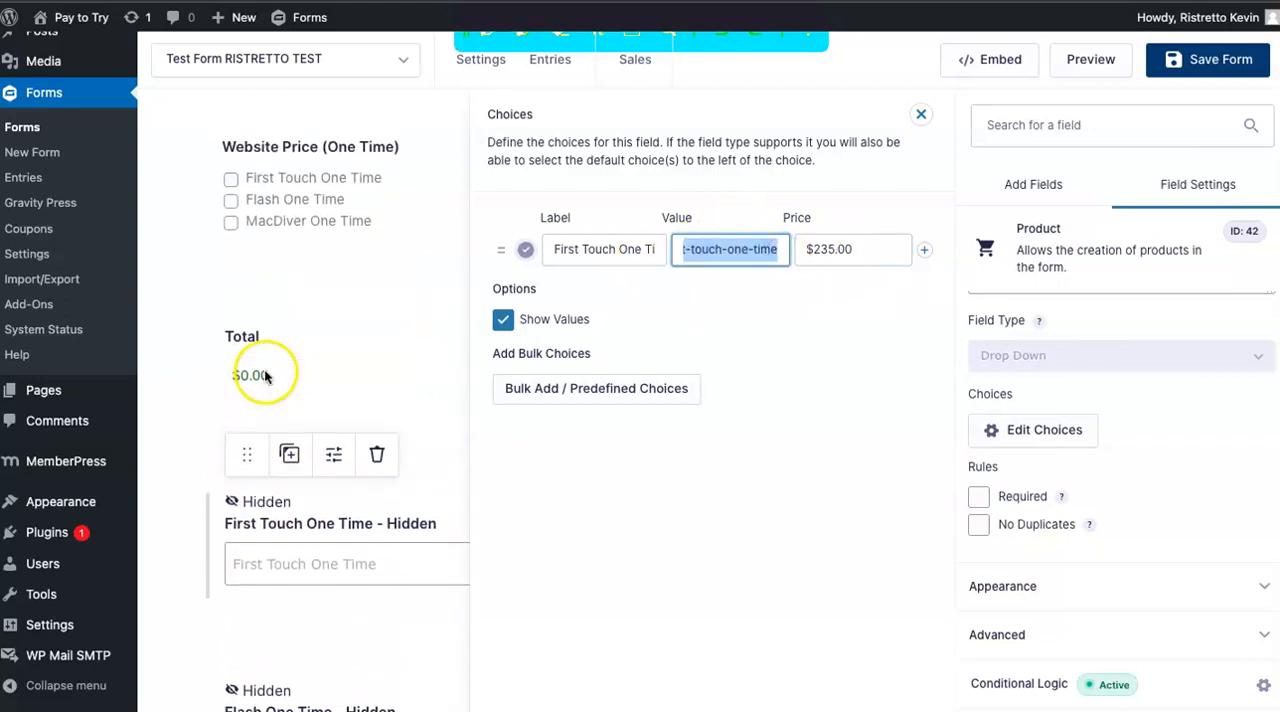
scroll(245, 292, "down", 4)
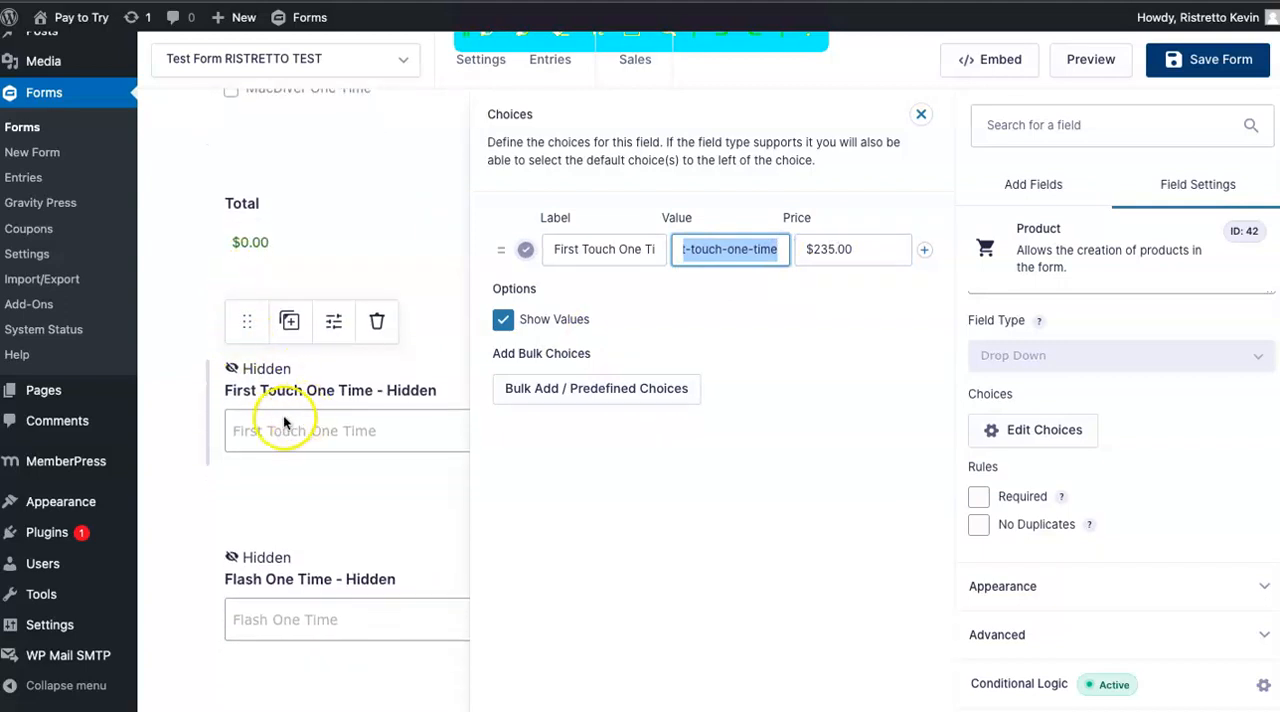
scroll(300, 420, "up", 3)
scroll(340, 500, "down", 2)
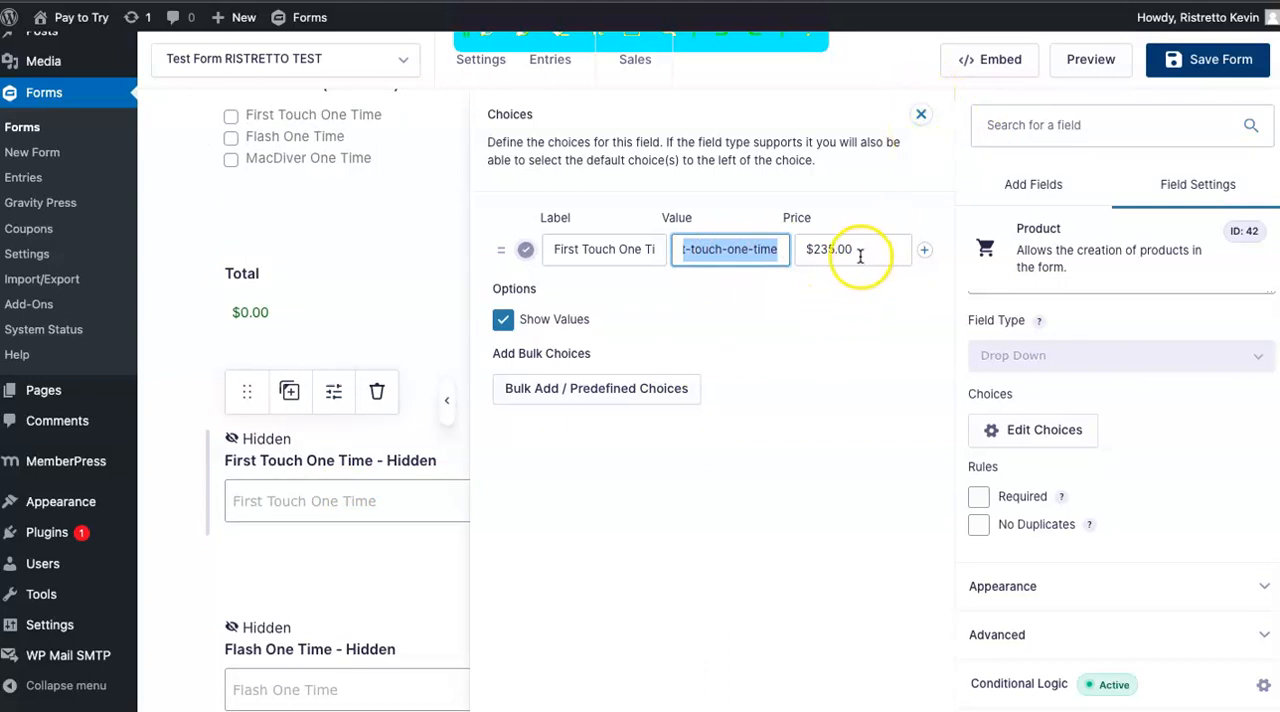
left_click(919, 116)
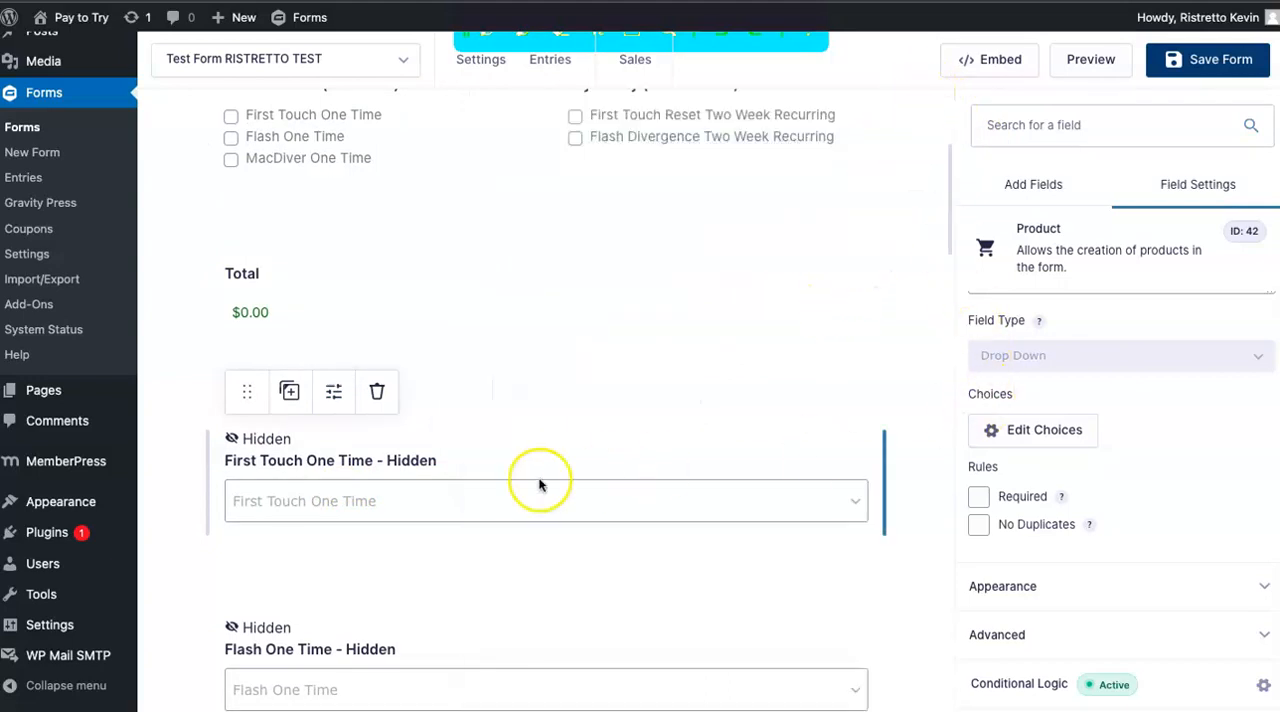
Review the remaining hidden fields and inspect the conditional logic rule of the First Touch One Time - Hidden field.
scroll(537, 480, "down", 2)
scroll(546, 371, "down", 3)
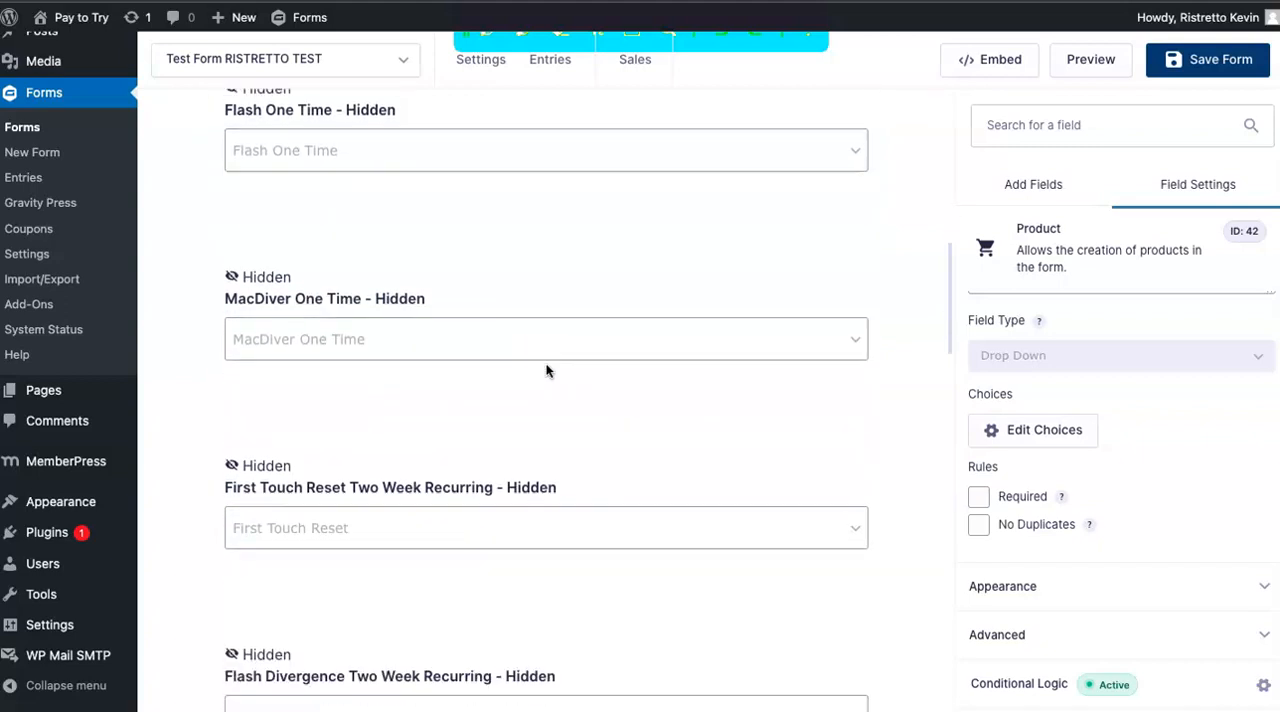
scroll(546, 371, "up", 2)
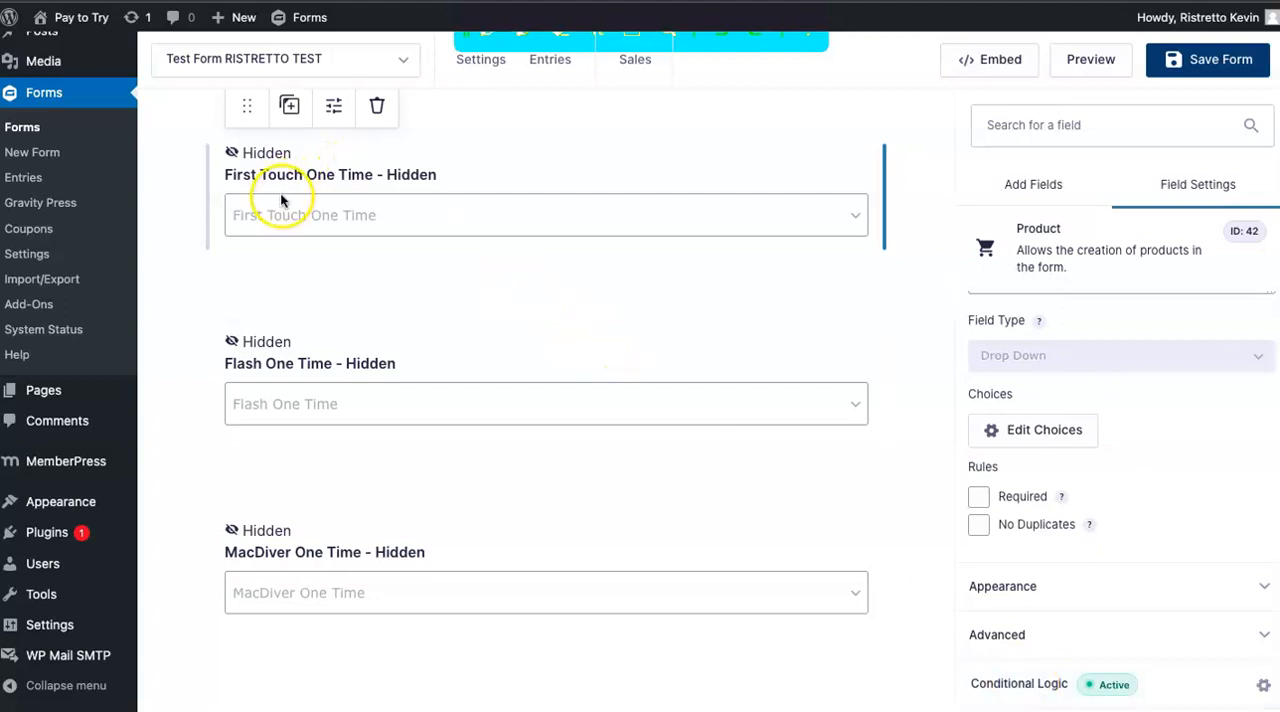
left_click(1050, 668)
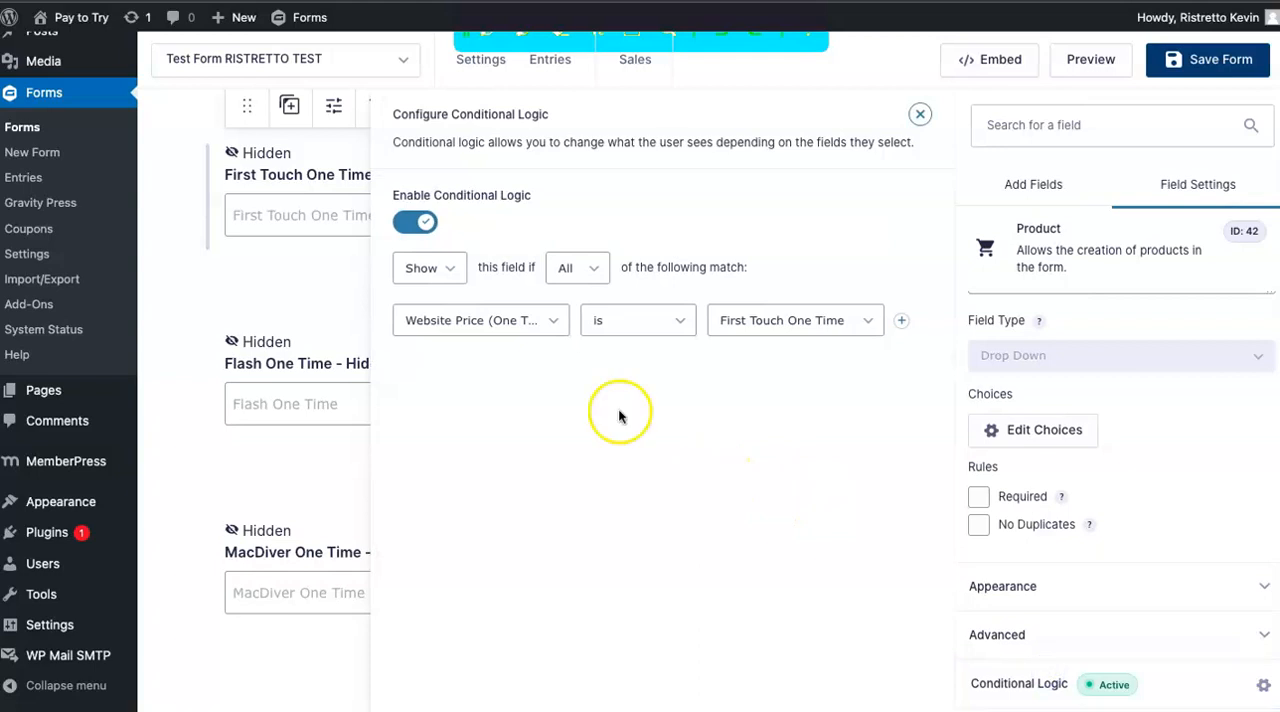
left_click(470, 321)
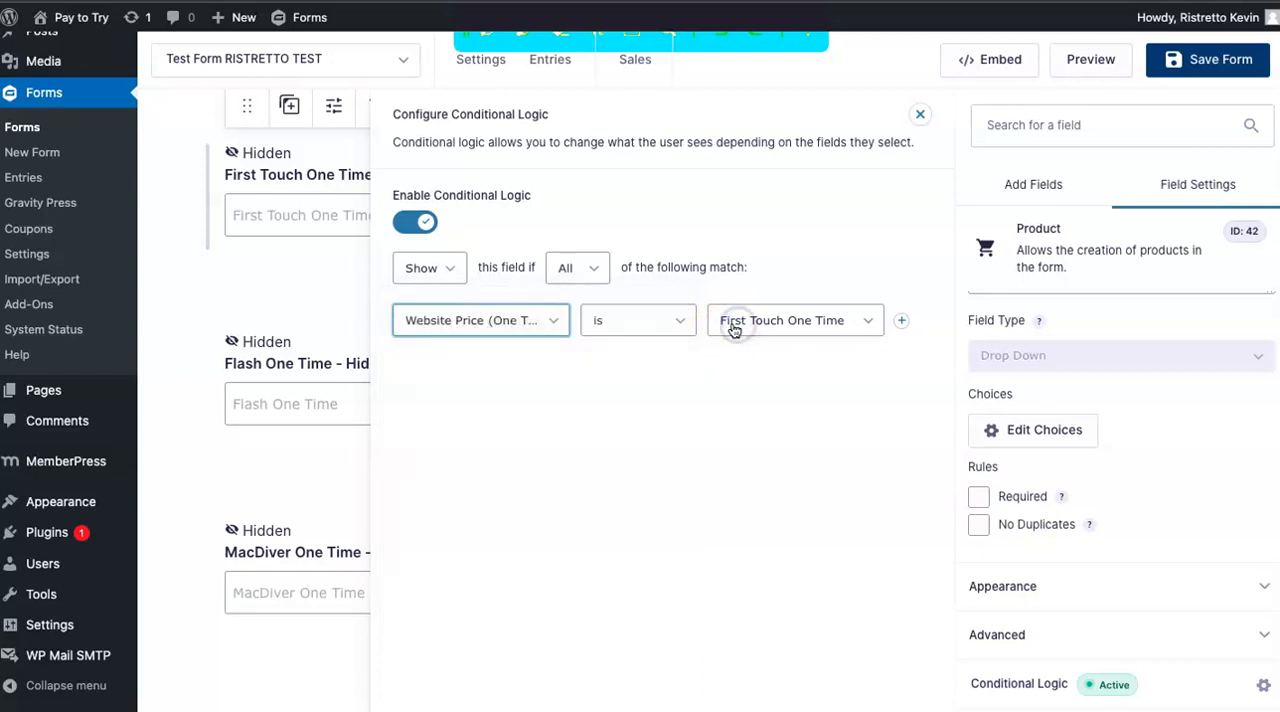
Inspect the Flash One Time - Hidden field's conditional logic, viewing its source field and choice options, and close it unchanged.
left_click(311, 389)
left_click(1022, 681)
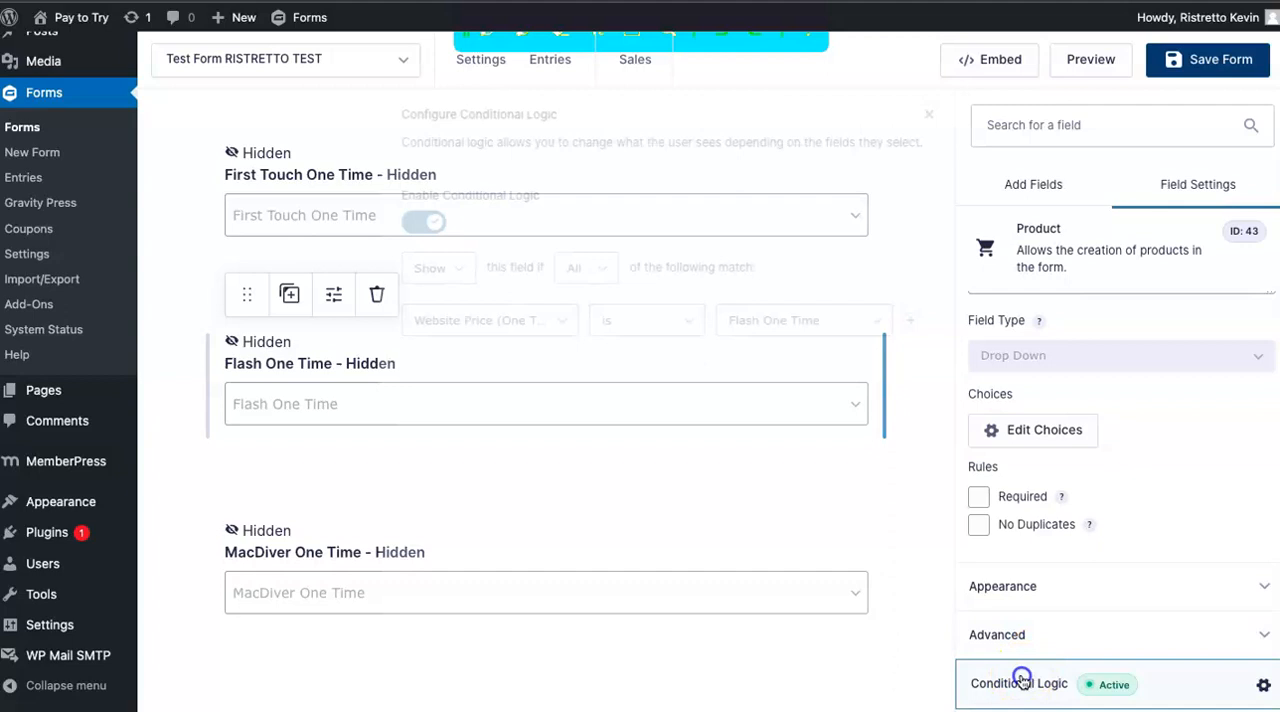
left_click(497, 320)
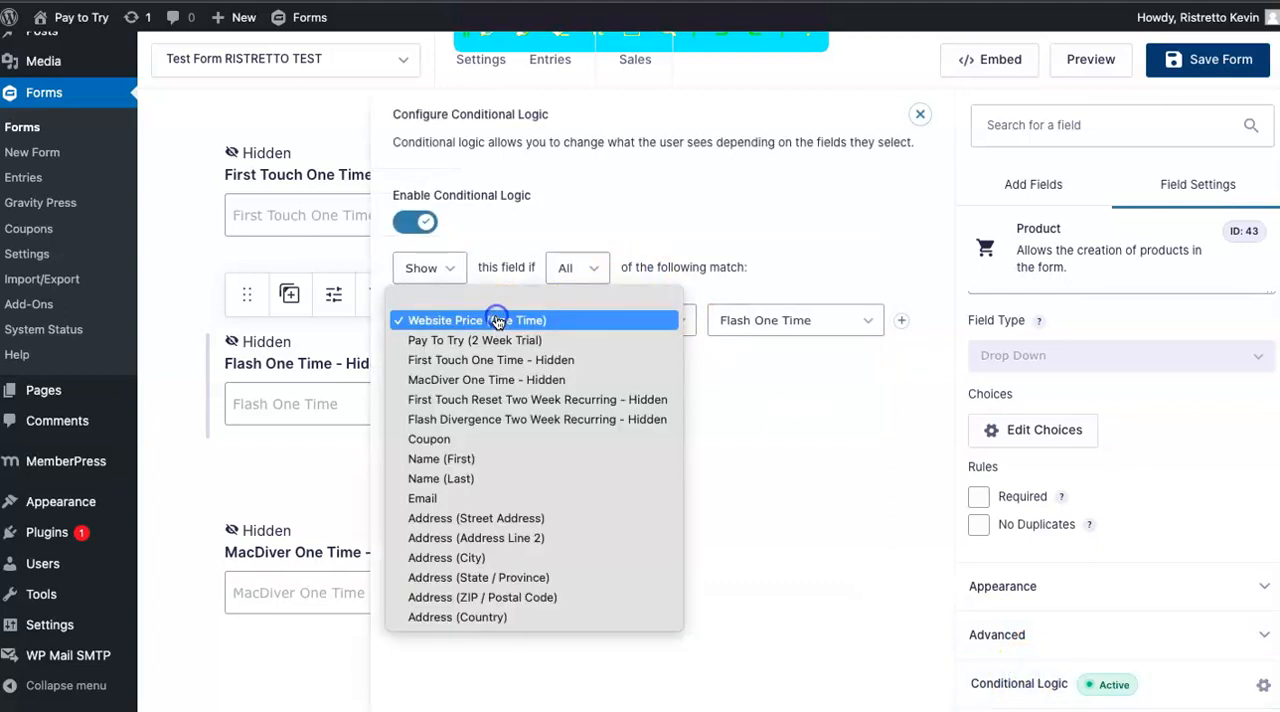
left_click(789, 320)
left_click(789, 320)
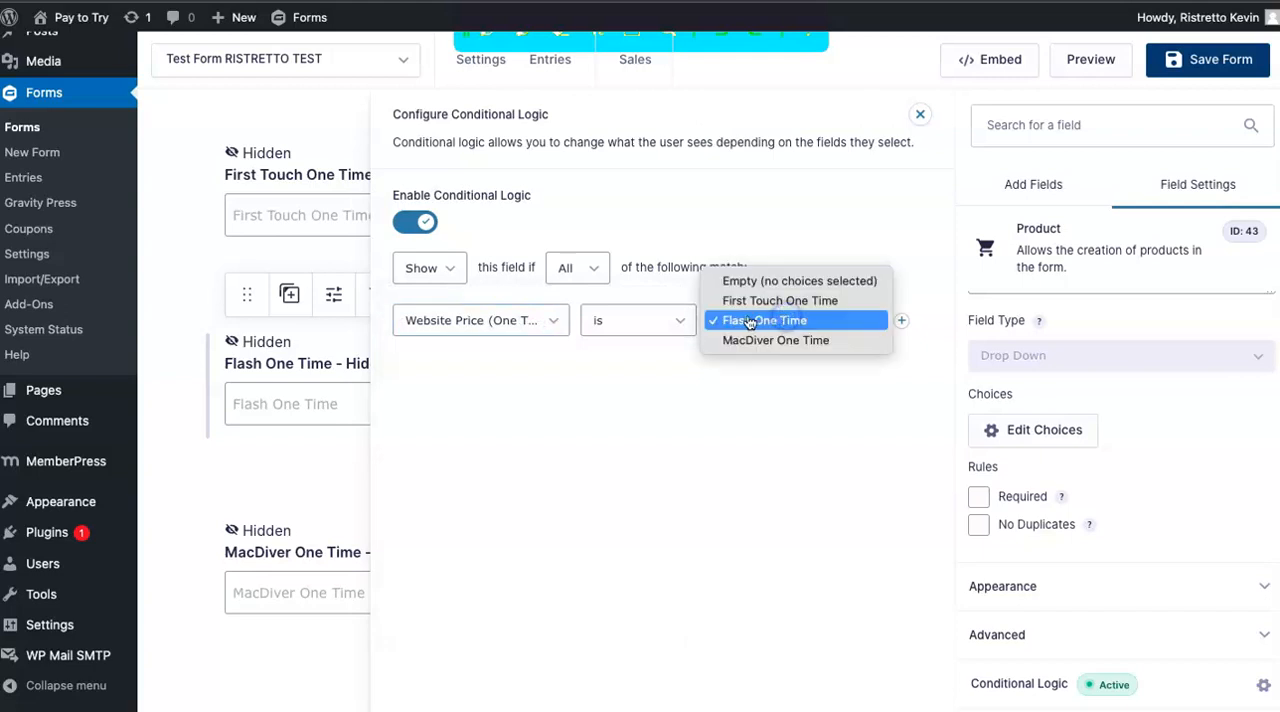
left_click(632, 428)
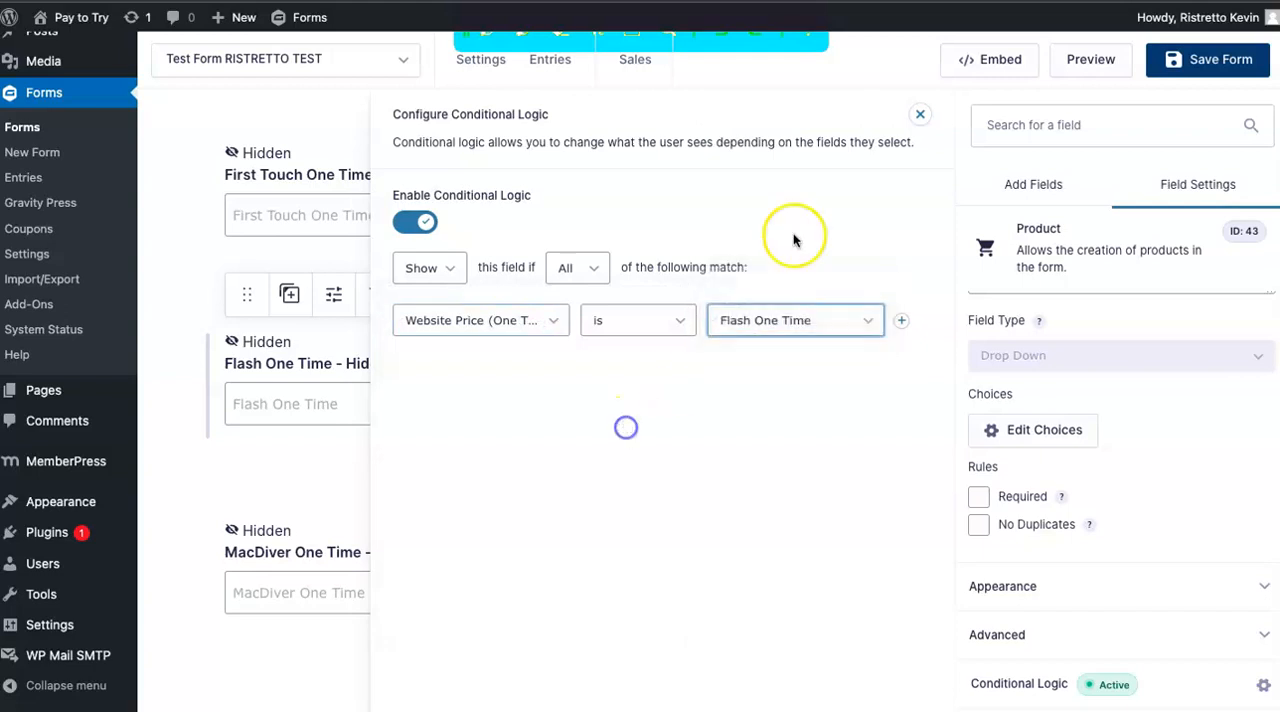
left_click(919, 121)
Inspect the conditional logic of the First Touch Reset Two Week Recurring - Hidden field, viewing its rule options, and close it unchanged.
scroll(486, 472, "down", 3)
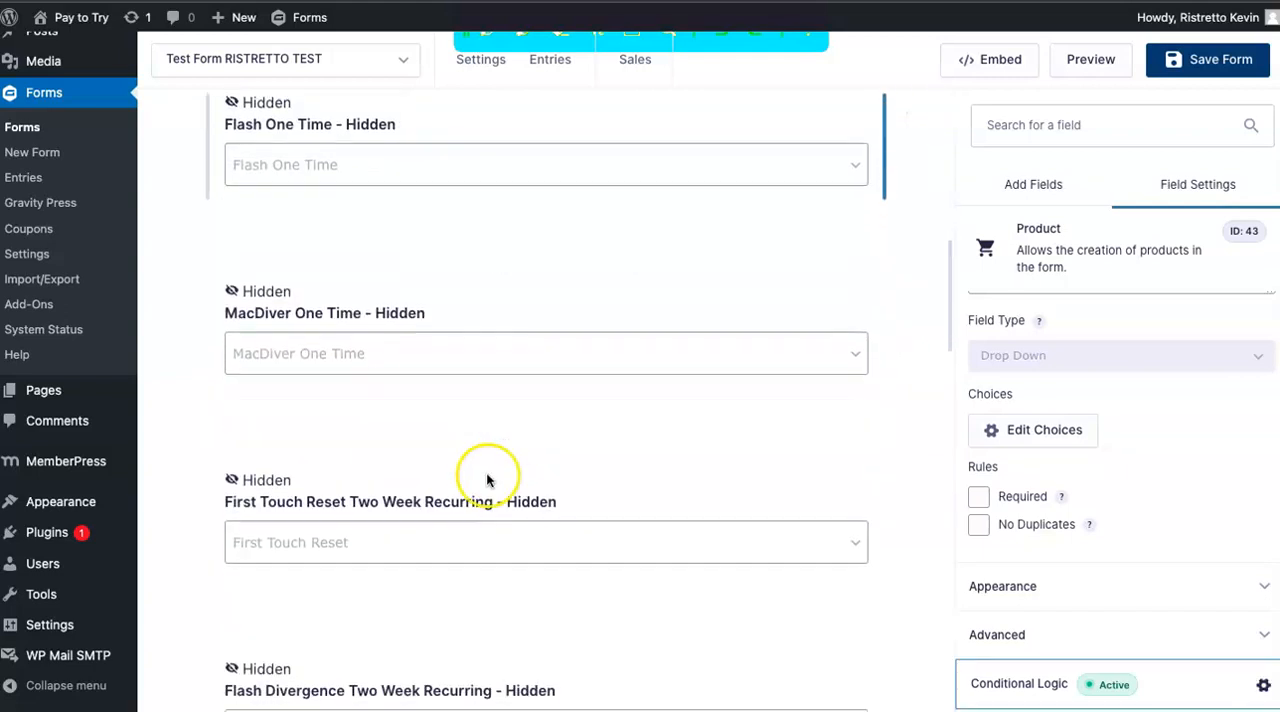
left_click(434, 521)
left_click(1008, 686)
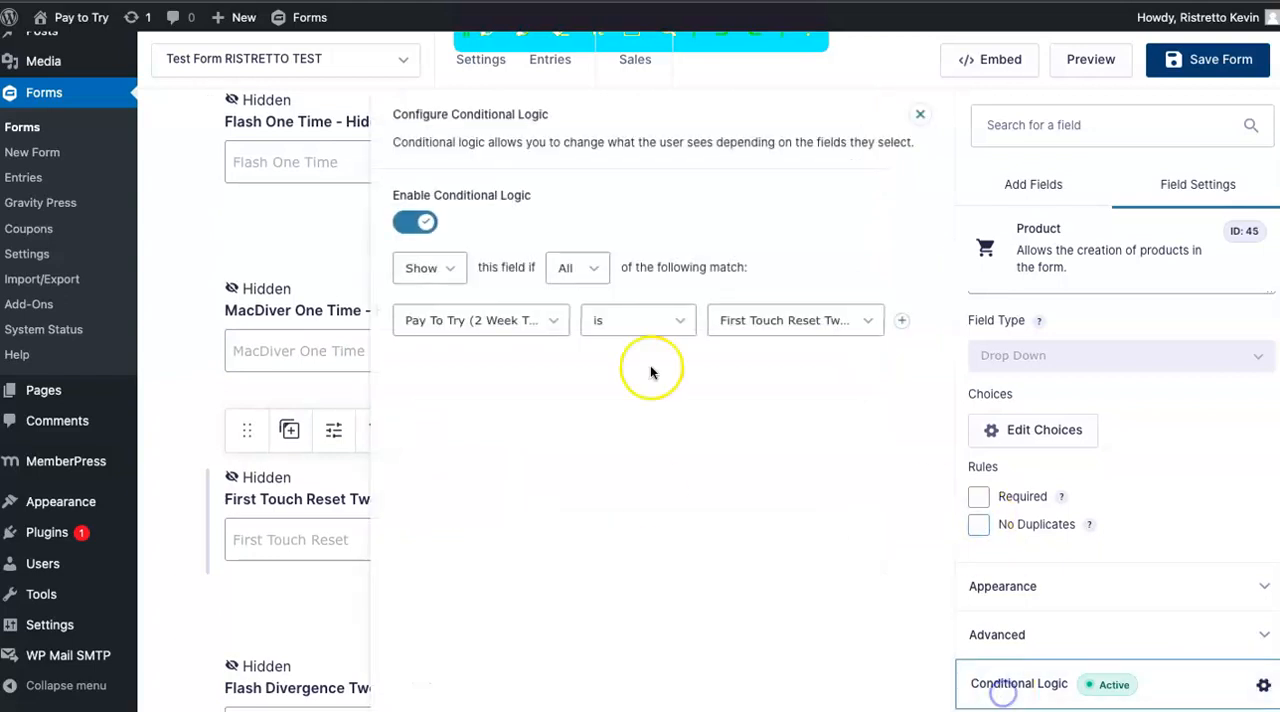
left_click(516, 321)
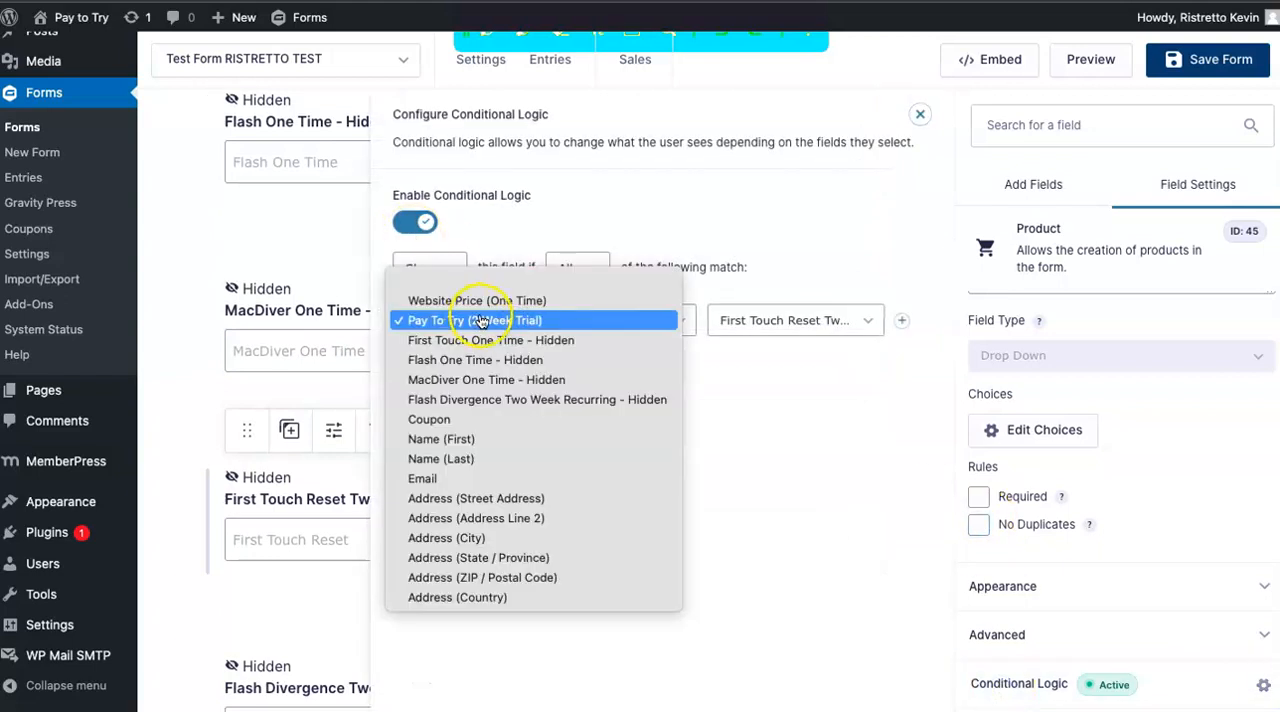
left_click(786, 320)
left_click(790, 322)
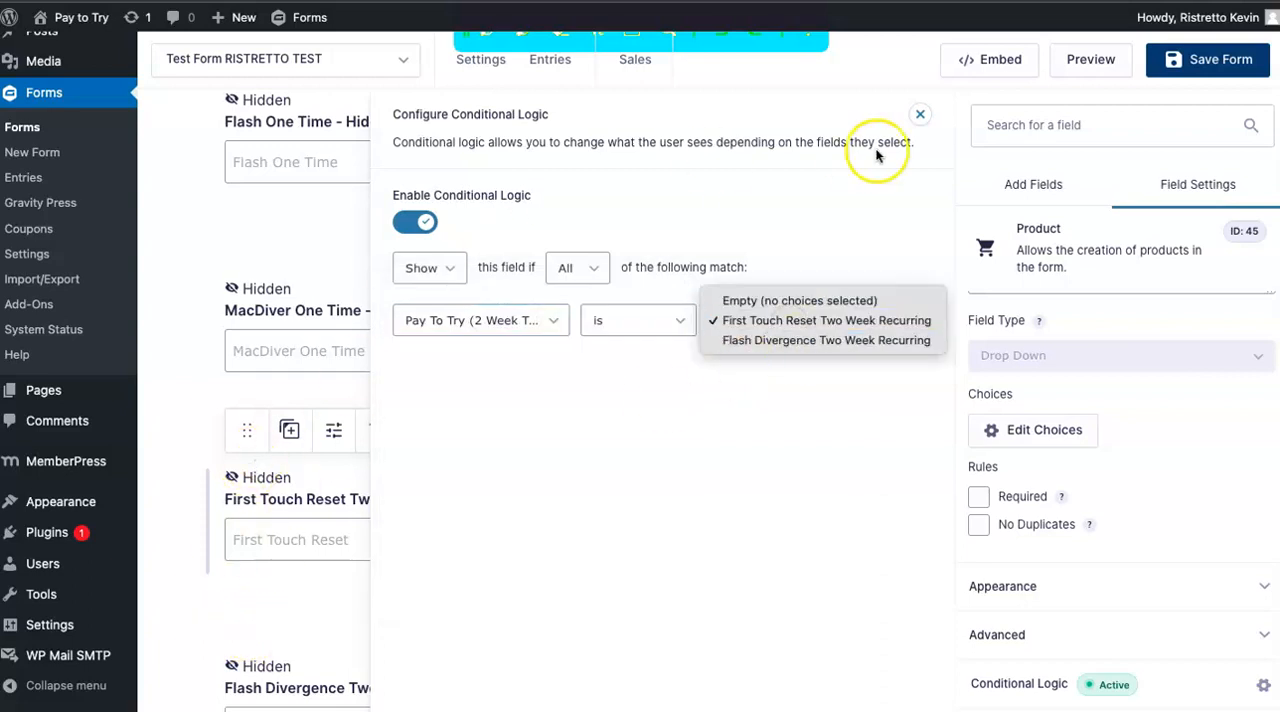
left_click(913, 117)
left_click(918, 118)
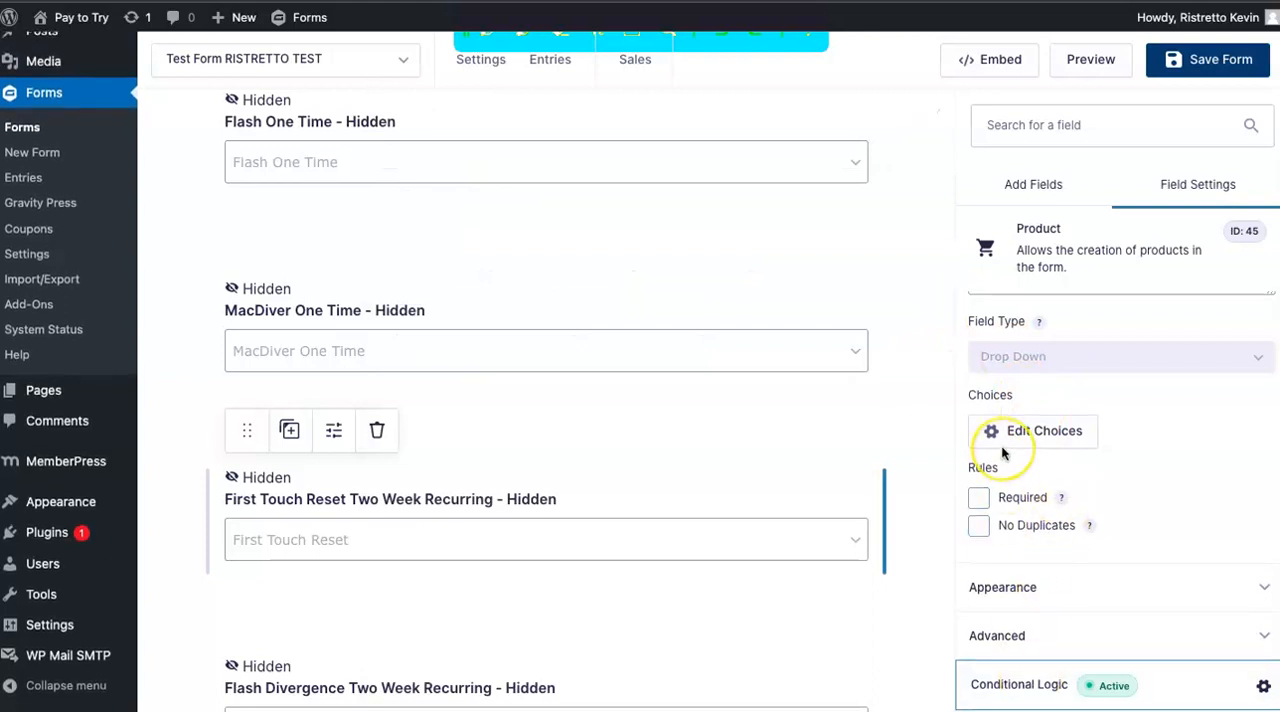
Highlight the word "Hidden" in the First Touch Reset field's label and compare the hidden fields with the checkboxes above.
scroll(1000, 445, "up", 3)
scroll(1003, 453, "up", 2)
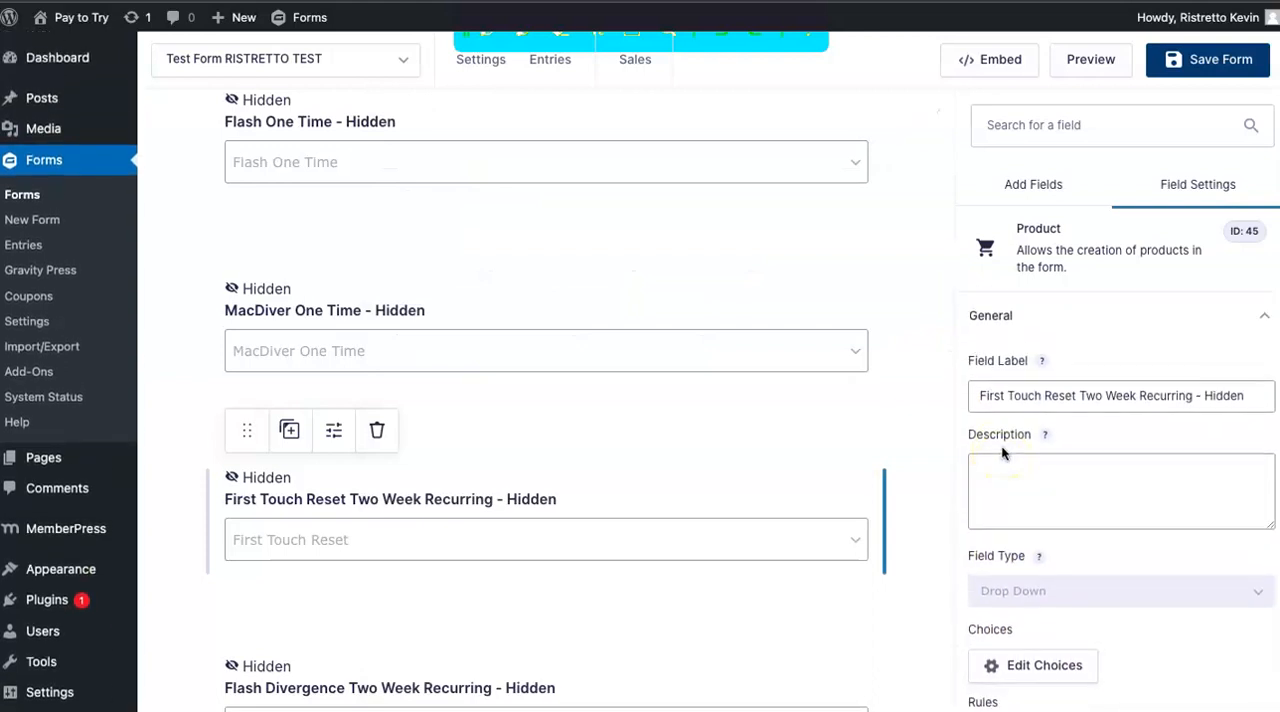
left_click(1256, 395)
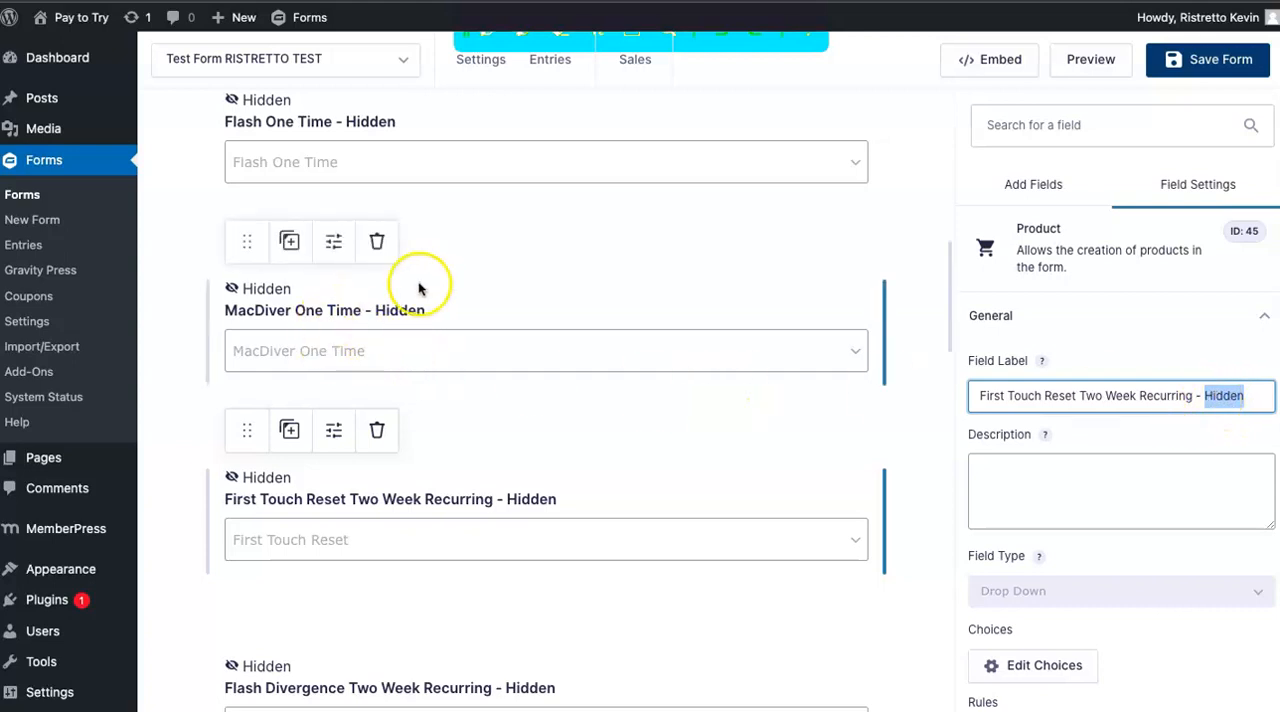
scroll(403, 335, "up", 1)
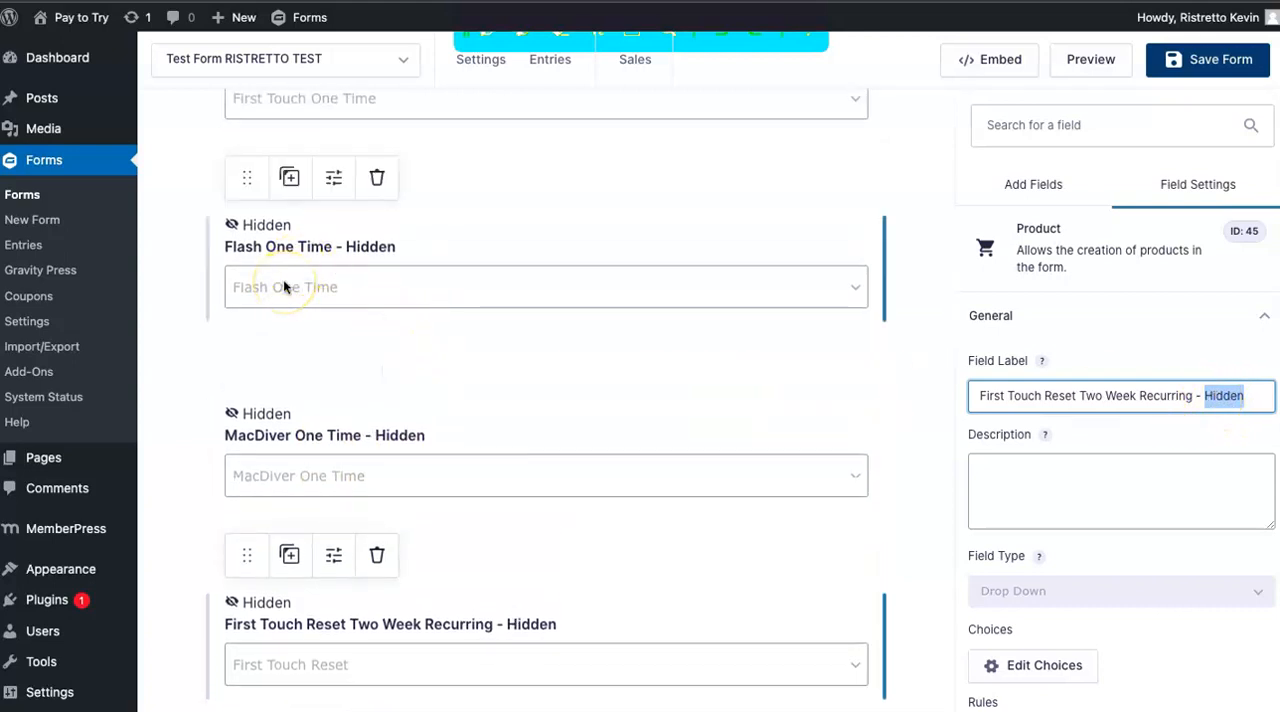
scroll(283, 287, "up", 4)
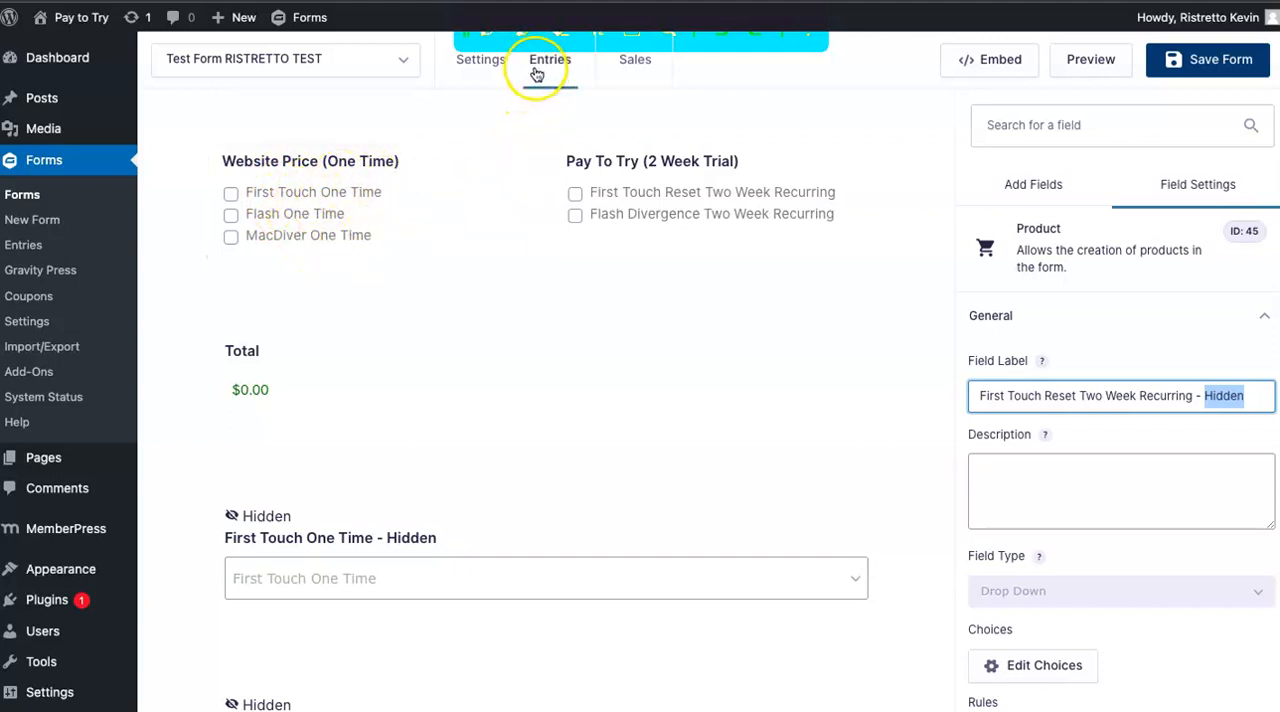
Go to the form's Gravity Press feeds and open the First Touch One feed for editing.
mouse_move(491, 66)
left_click(512, 272)
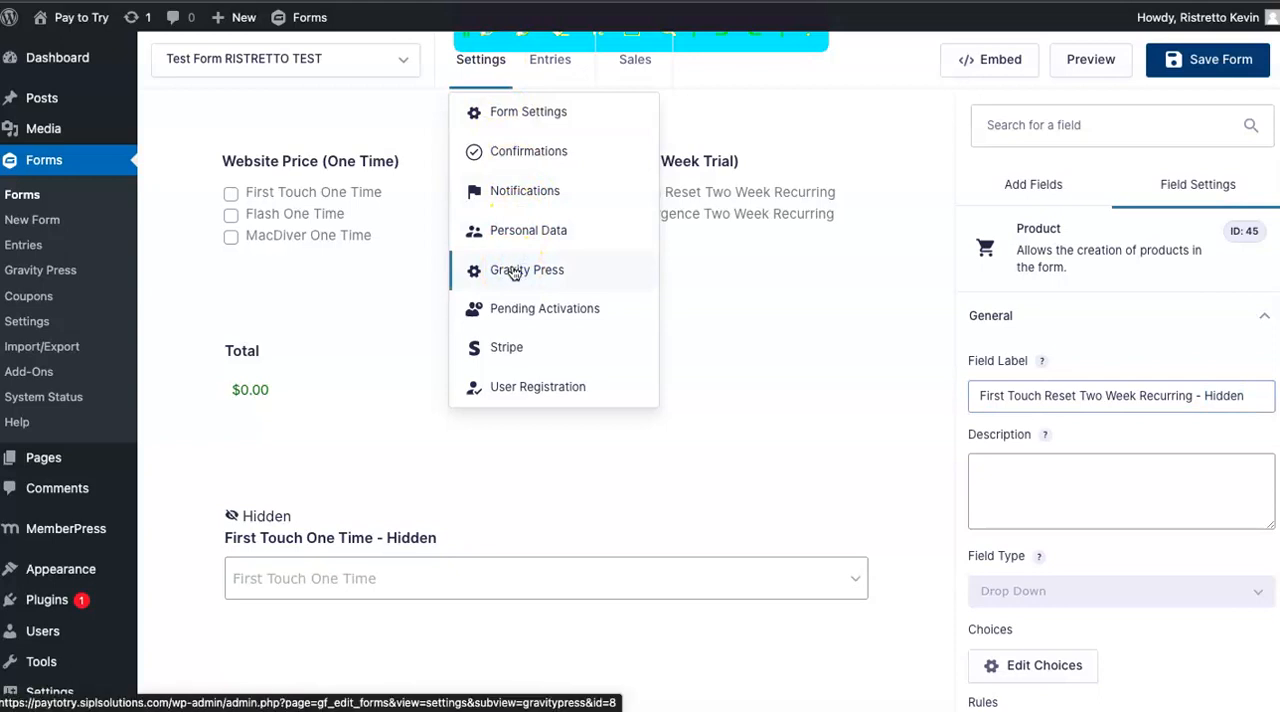
scroll(515, 275, "down", 1)
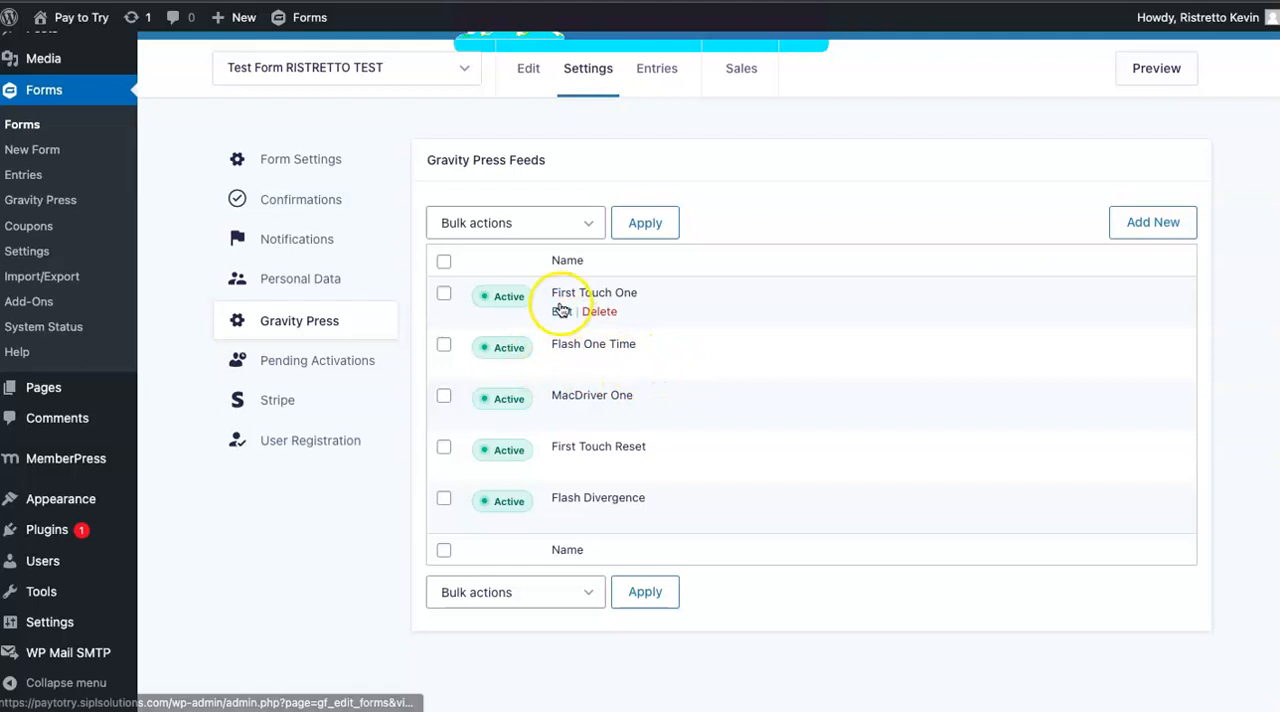
left_click(562, 311)
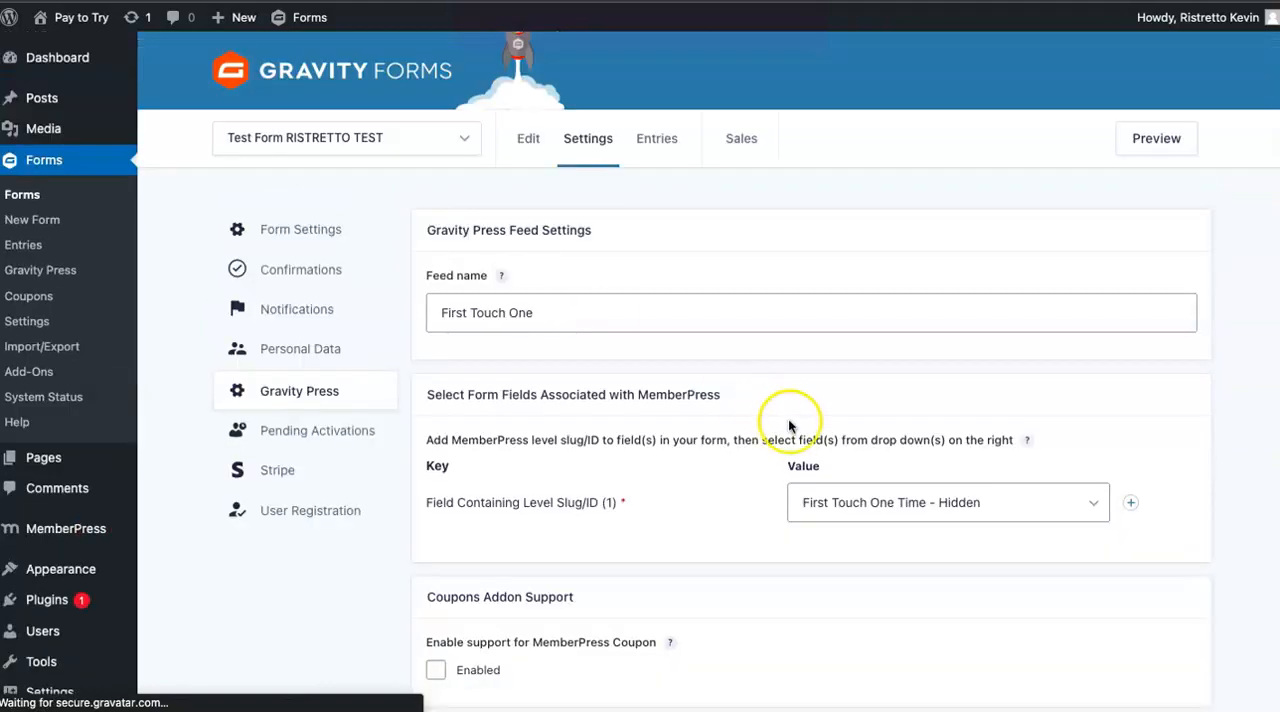
View the form fields available for the First Touch One feed's level slug/ID, keeping First Touch One Time - Hidden.
scroll(912, 505, "down", 2)
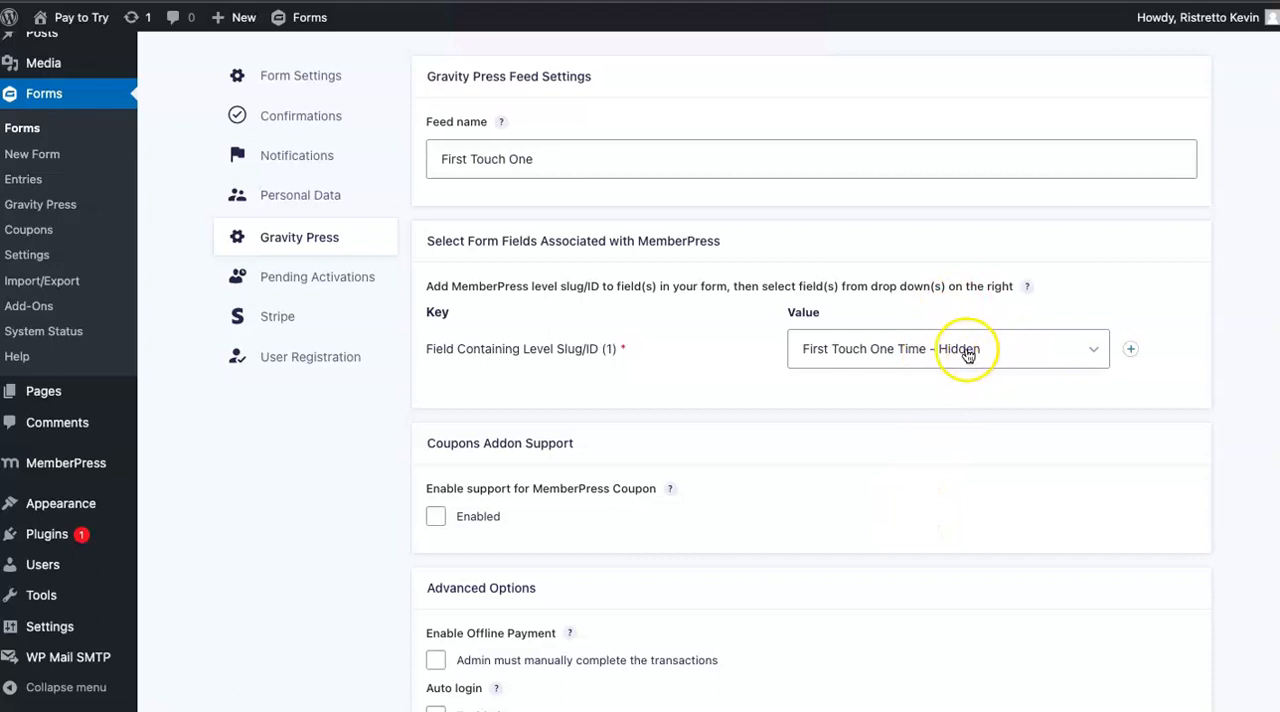
left_click(958, 355)
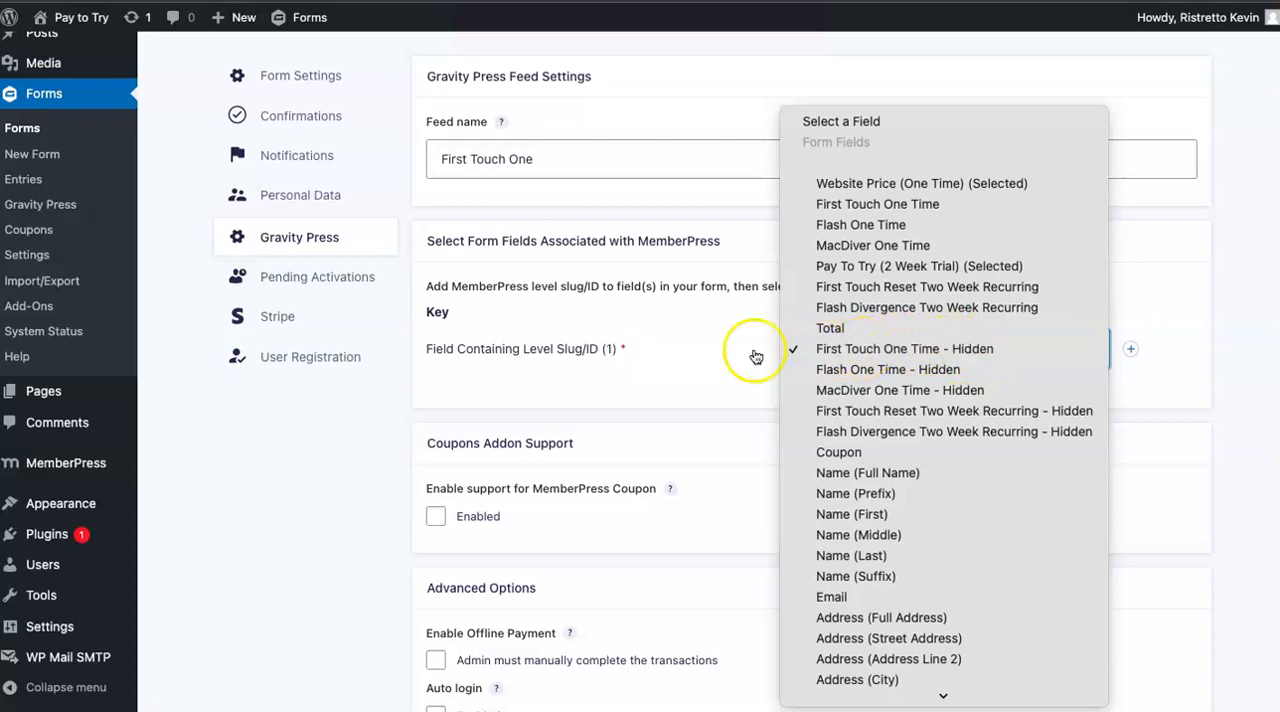
left_click(715, 348)
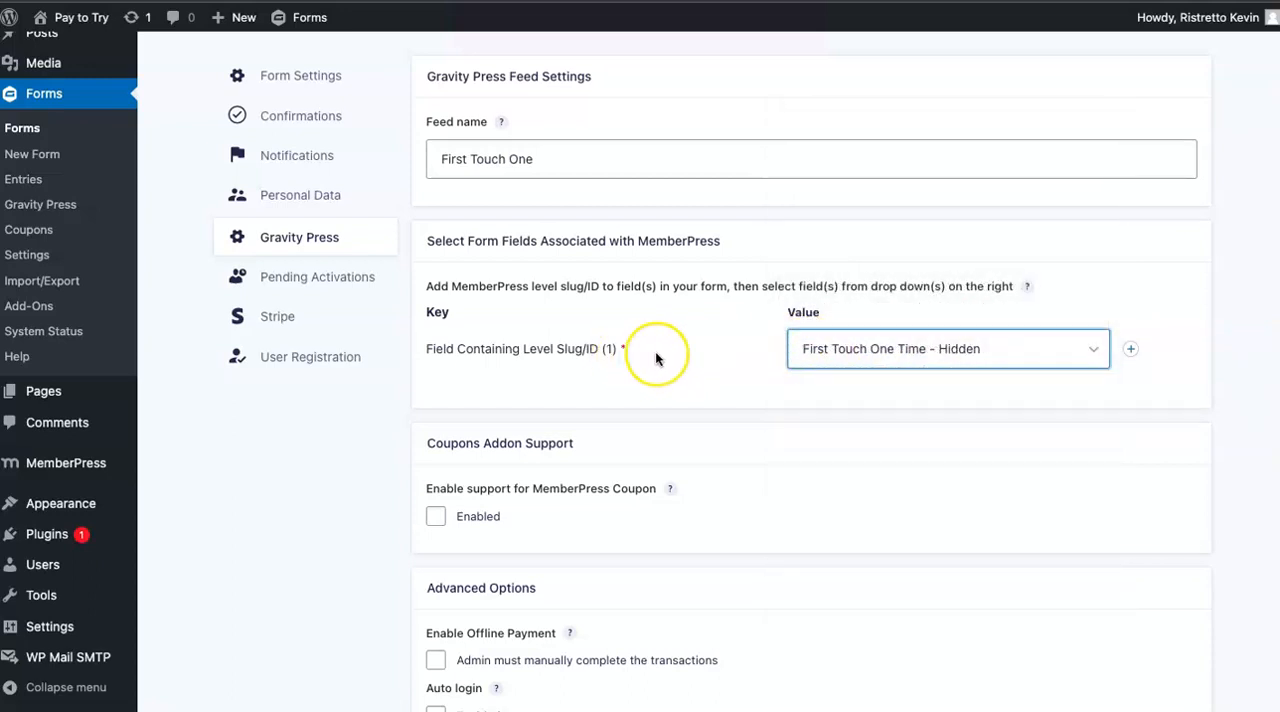
Inspect the feed's Price Field choices, keeping First Touch One Time - Hidden, and compare them with the level slug mapping.
scroll(655, 351, "down", 5)
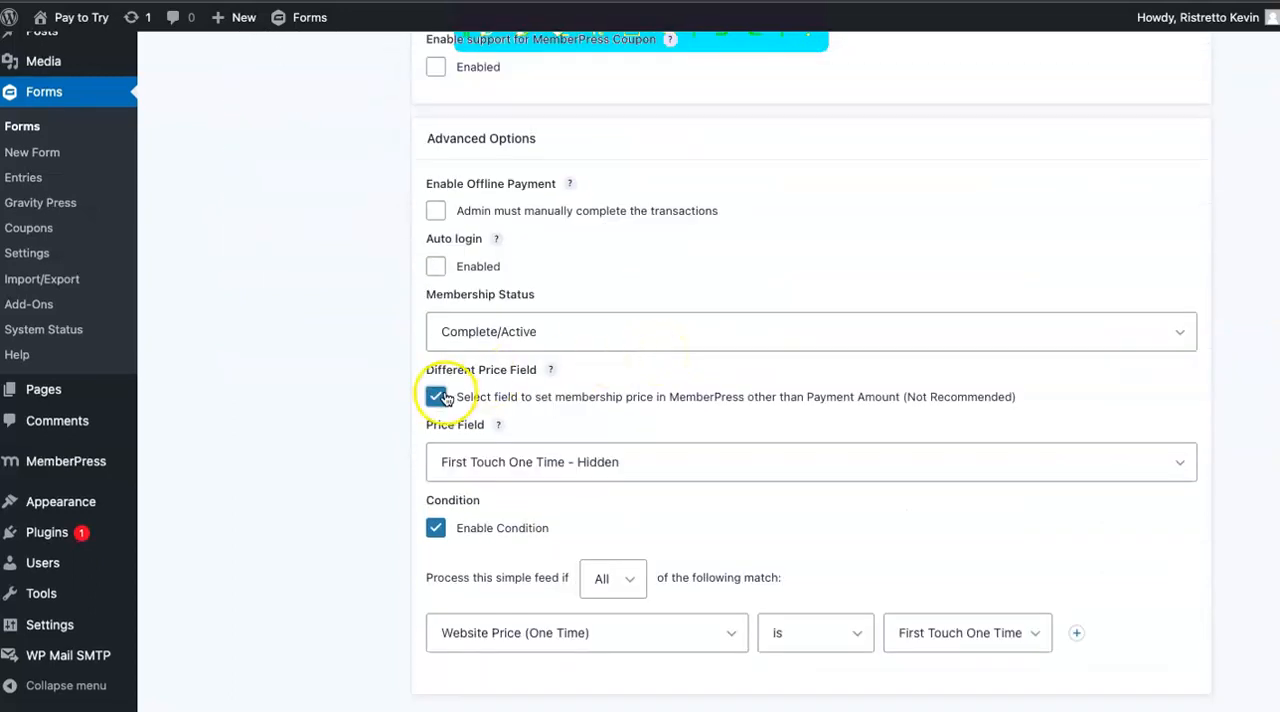
scroll(560, 378, "down", 1)
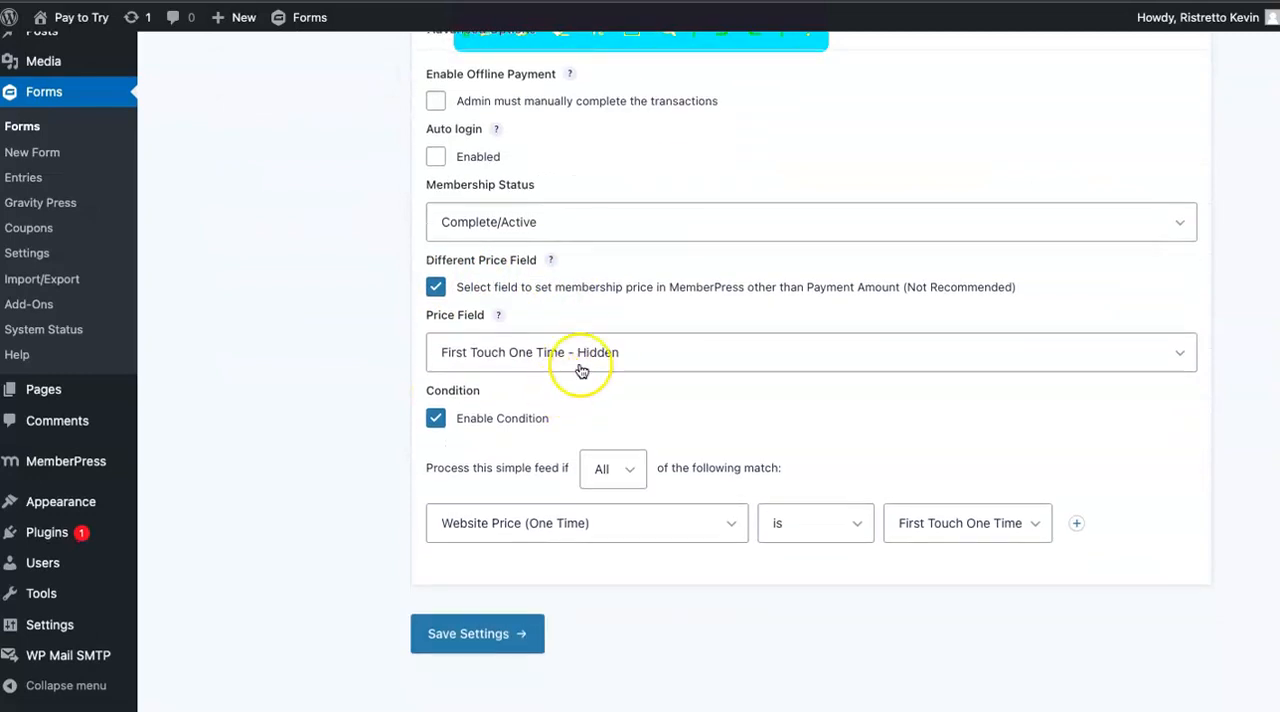
left_click(598, 355)
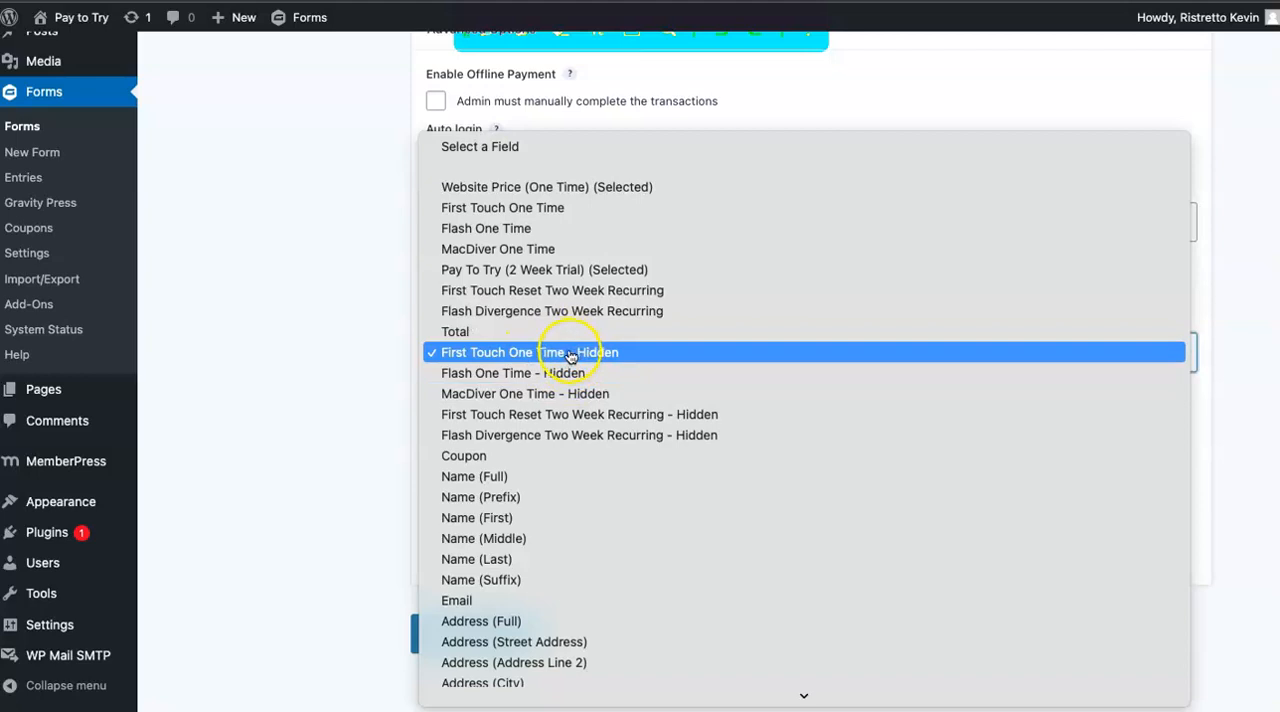
left_click(520, 362)
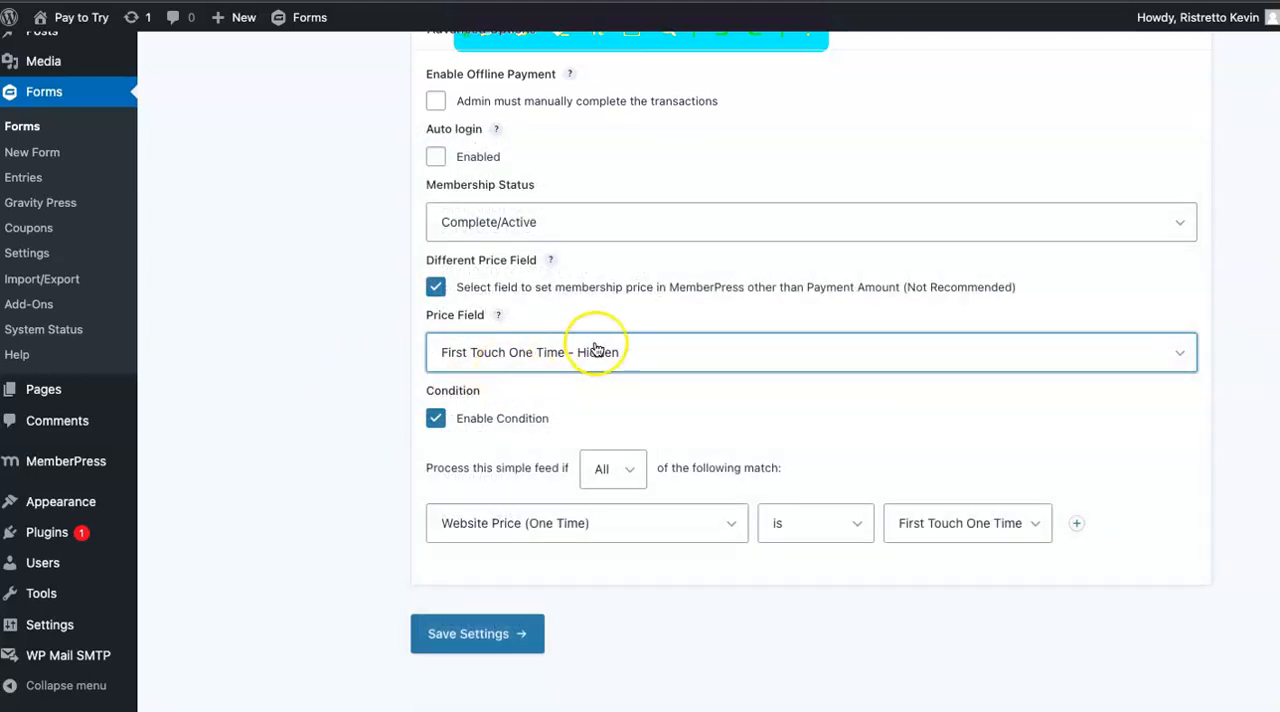
scroll(596, 348, "down", 1)
scroll(590, 200, "up", 6)
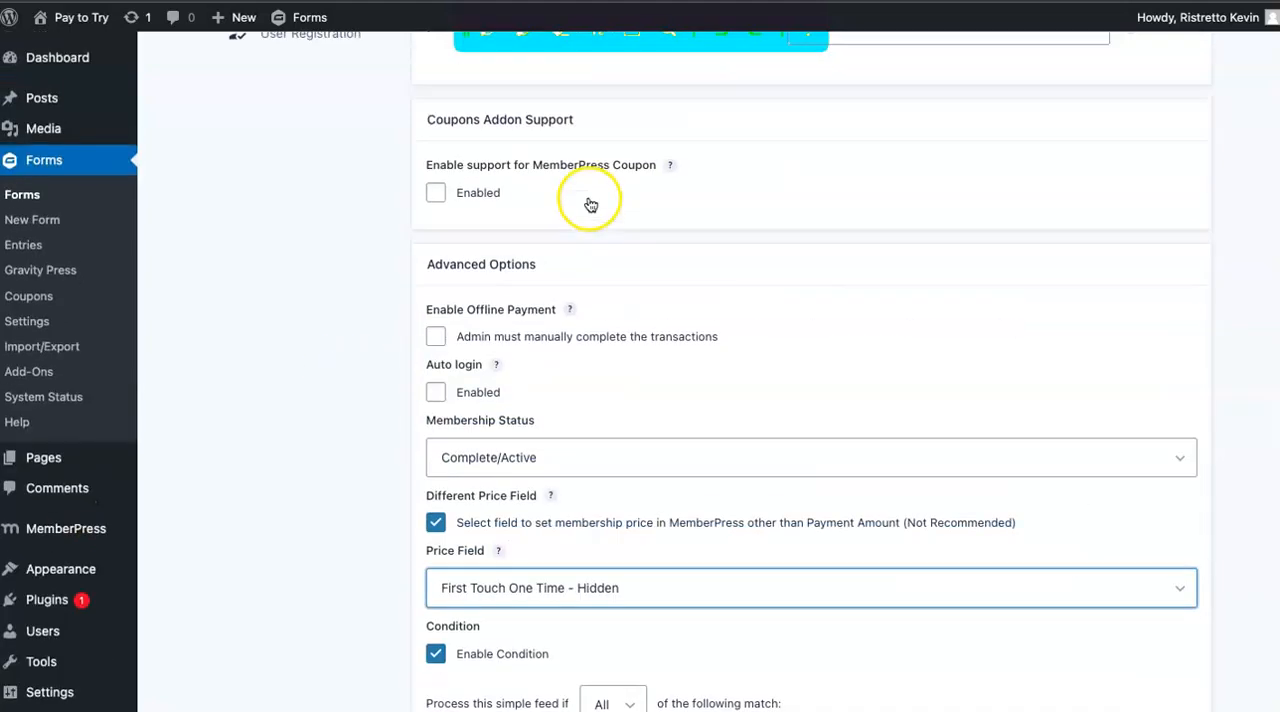
scroll(594, 195, "down", 3)
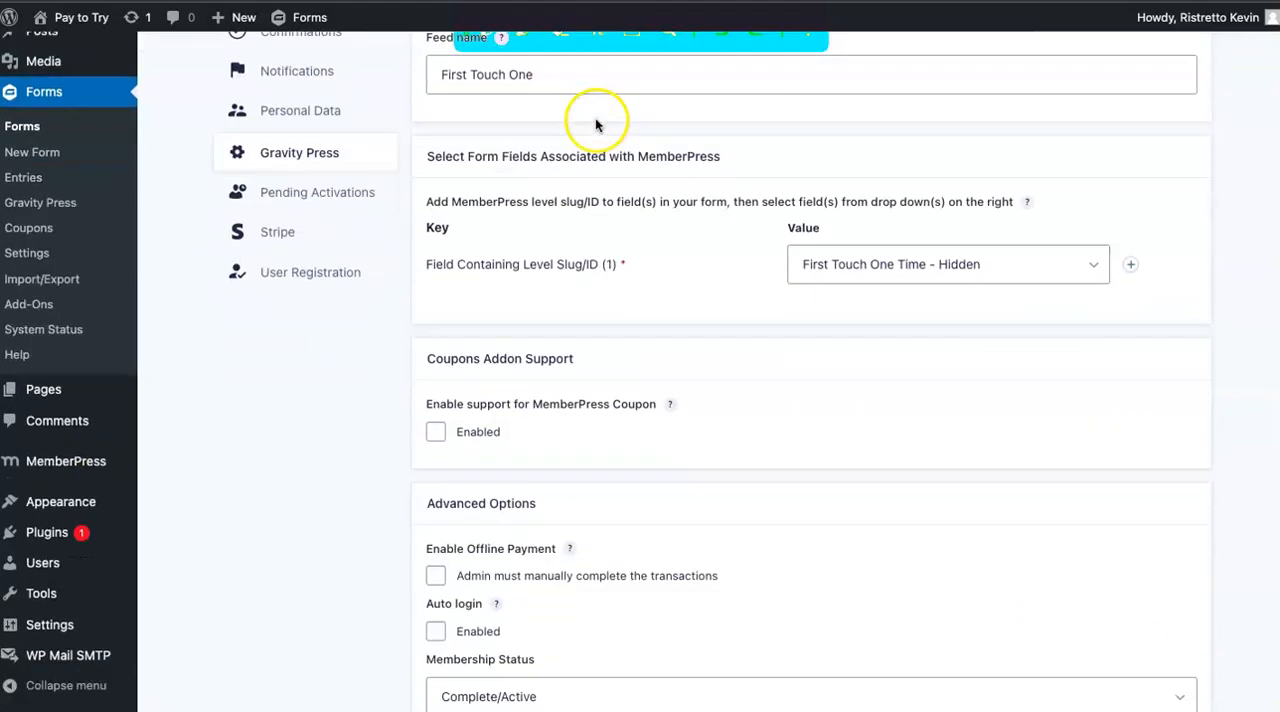
scroll(674, 332, "down", 3)
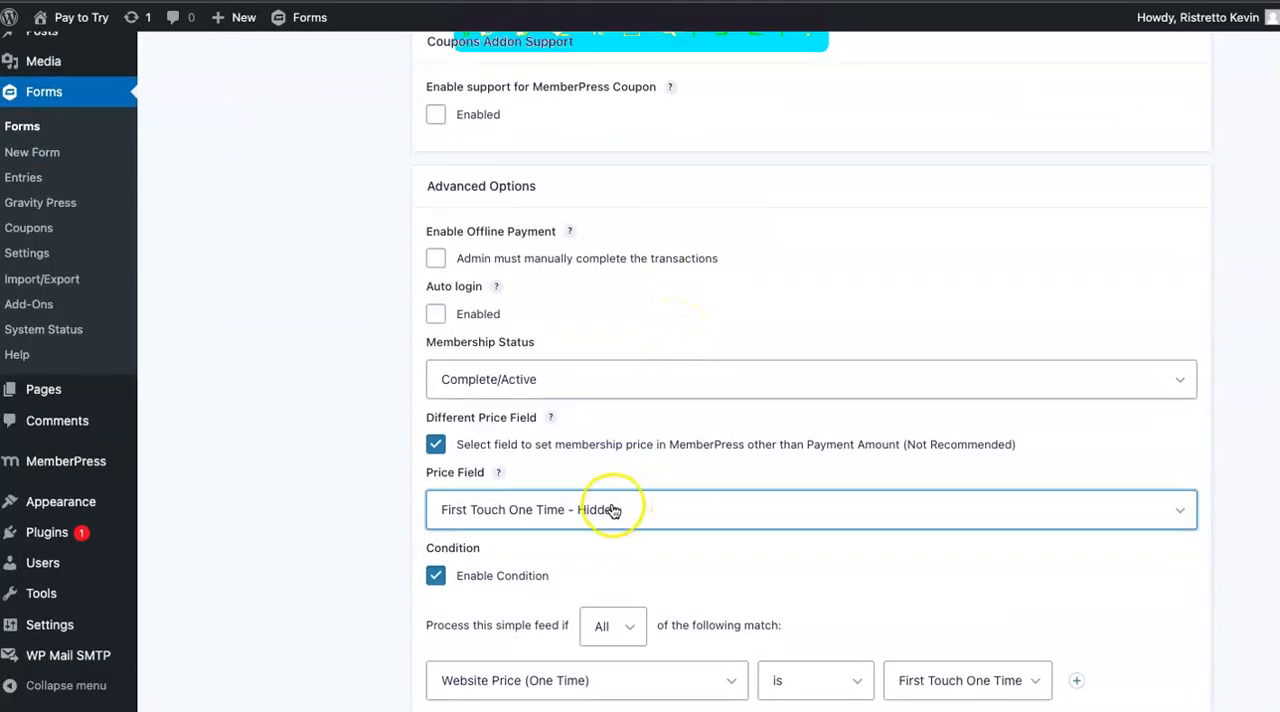
scroll(652, 509, "down", 2)
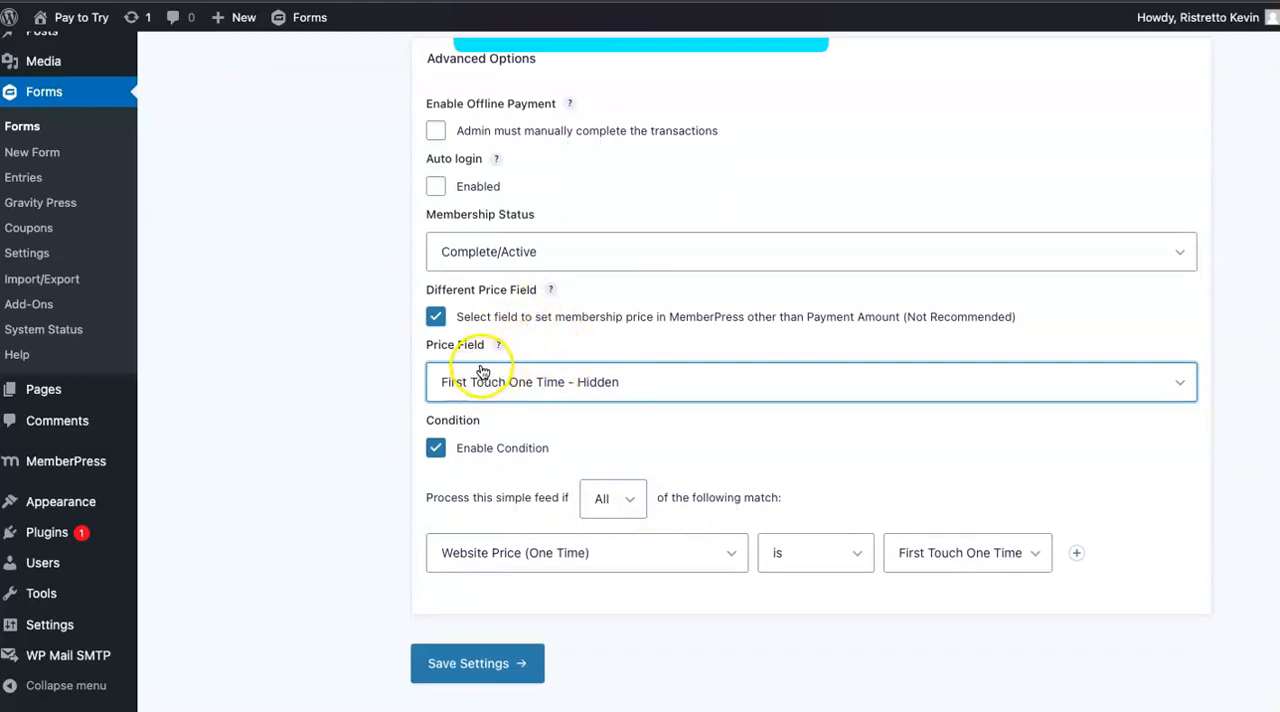
scroll(523, 400, "down", 1)
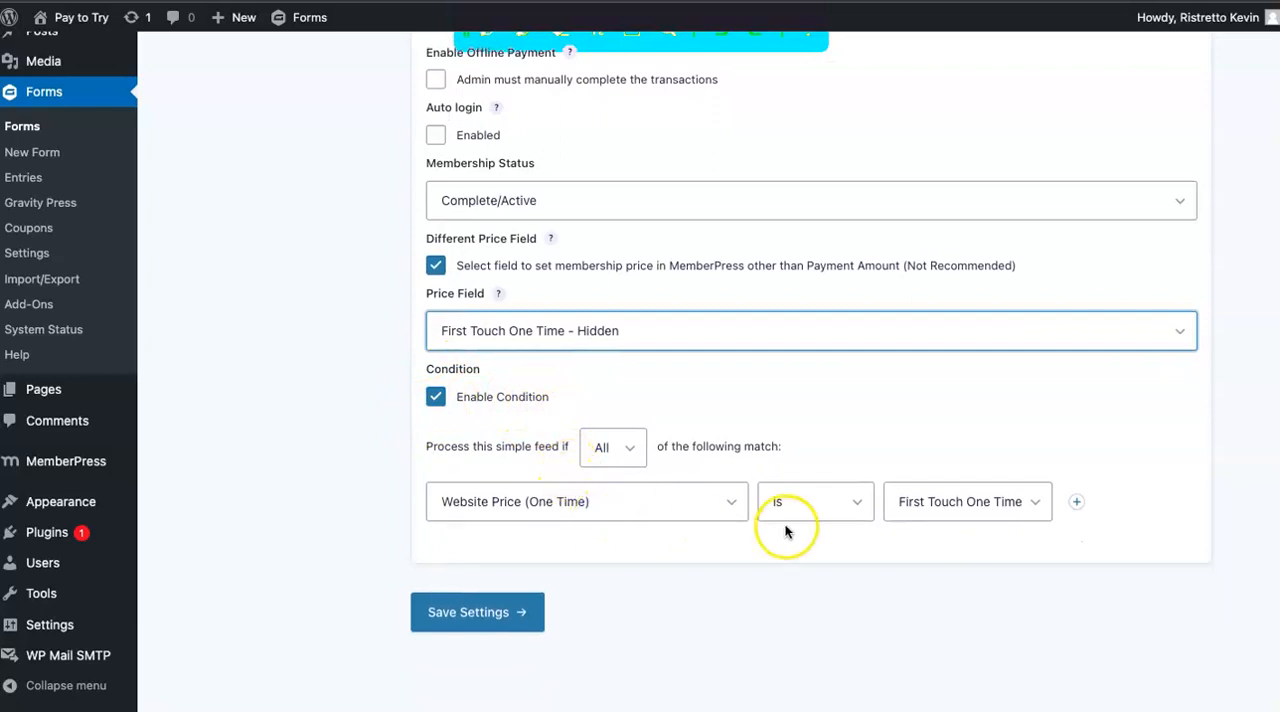
Inspect the First Touch One feed's condition, viewing its source field and choice options while keeping Website Price (One Time) is First Touch One Time.
left_click(628, 513)
left_click(556, 505)
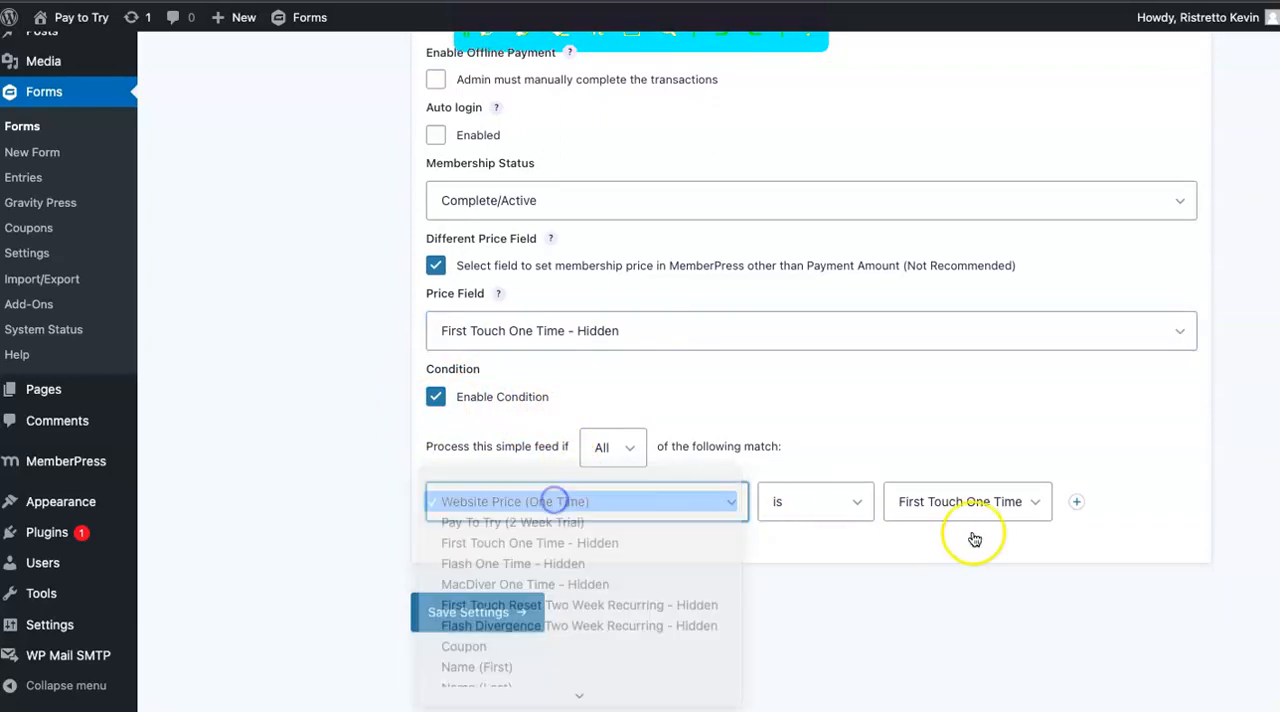
left_click(933, 503)
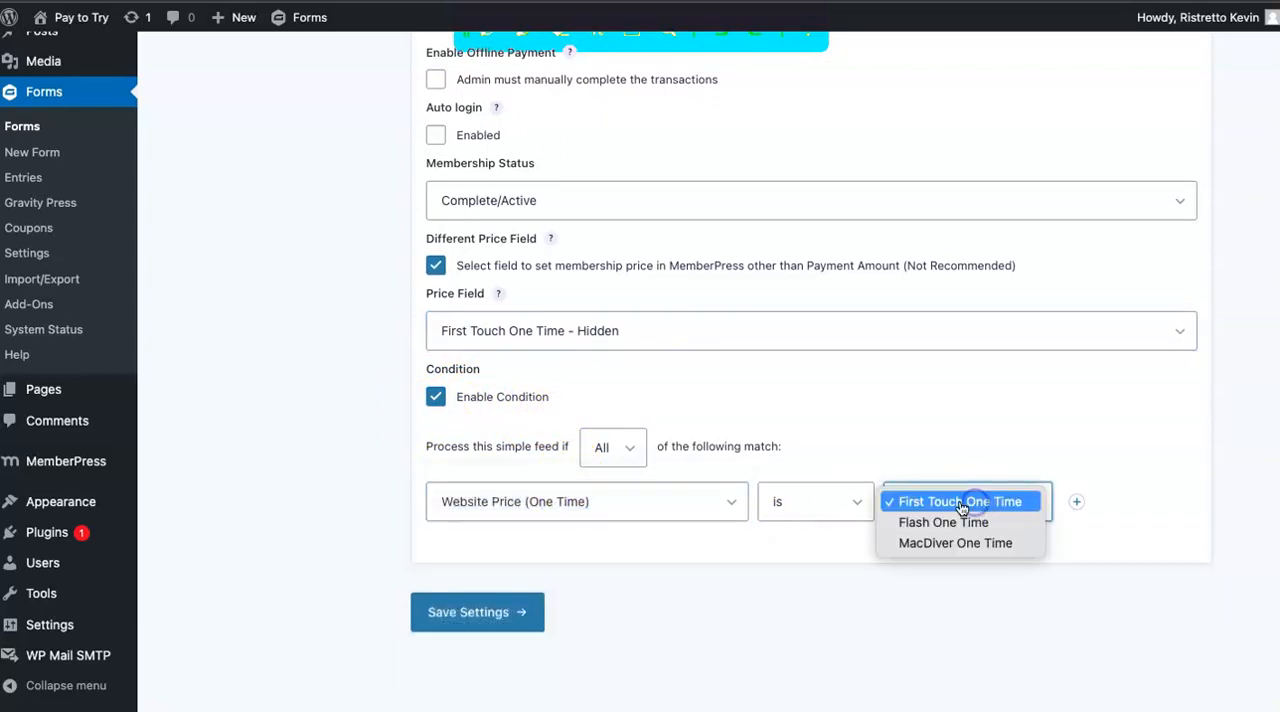
left_click(880, 400)
left_click(496, 596)
scroll(496, 575, "up", 1)
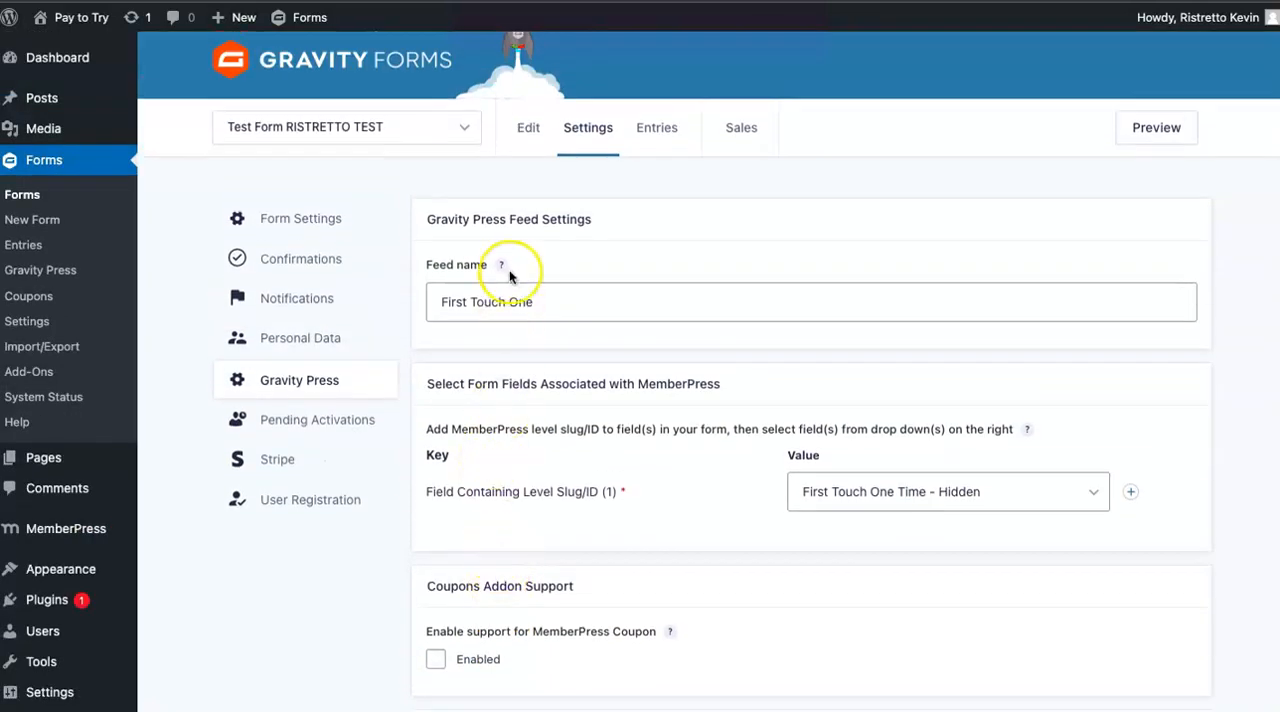
Return to the form's Gravity Press feeds and open the Flash One Time feed for editing.
left_click(495, 302)
mouse_move(570, 128)
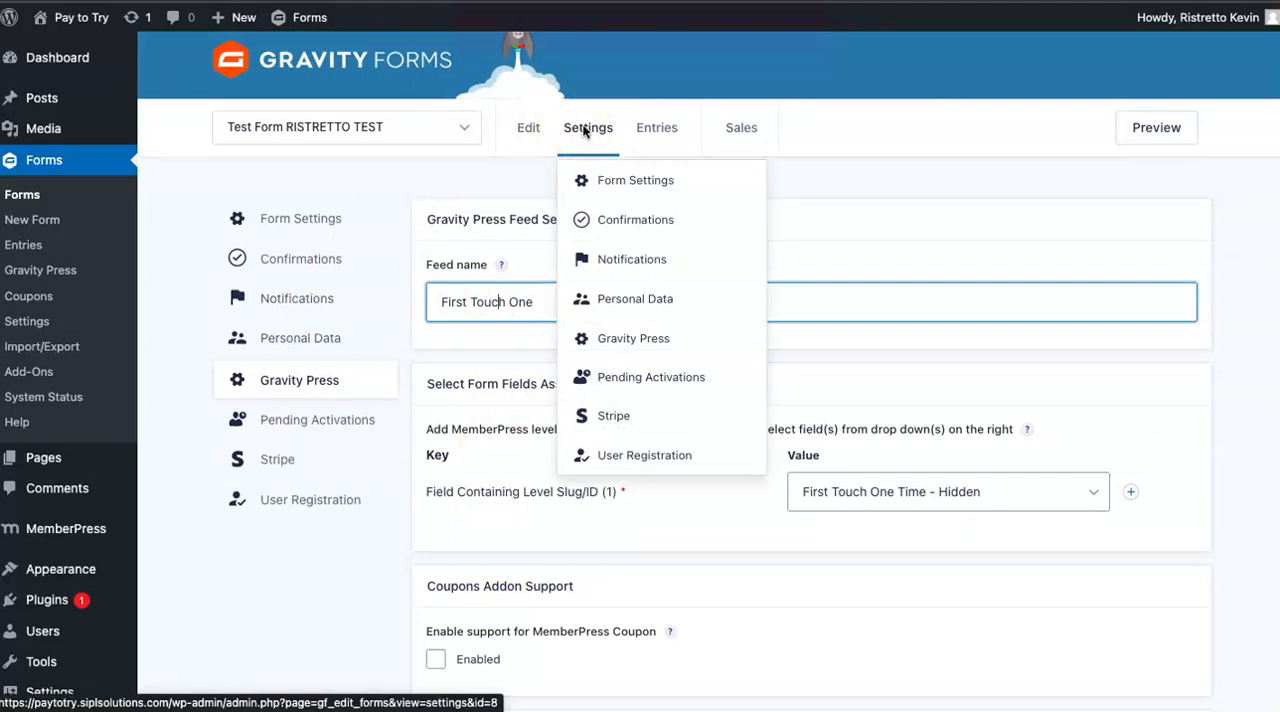
scroll(806, 348, "down", 1)
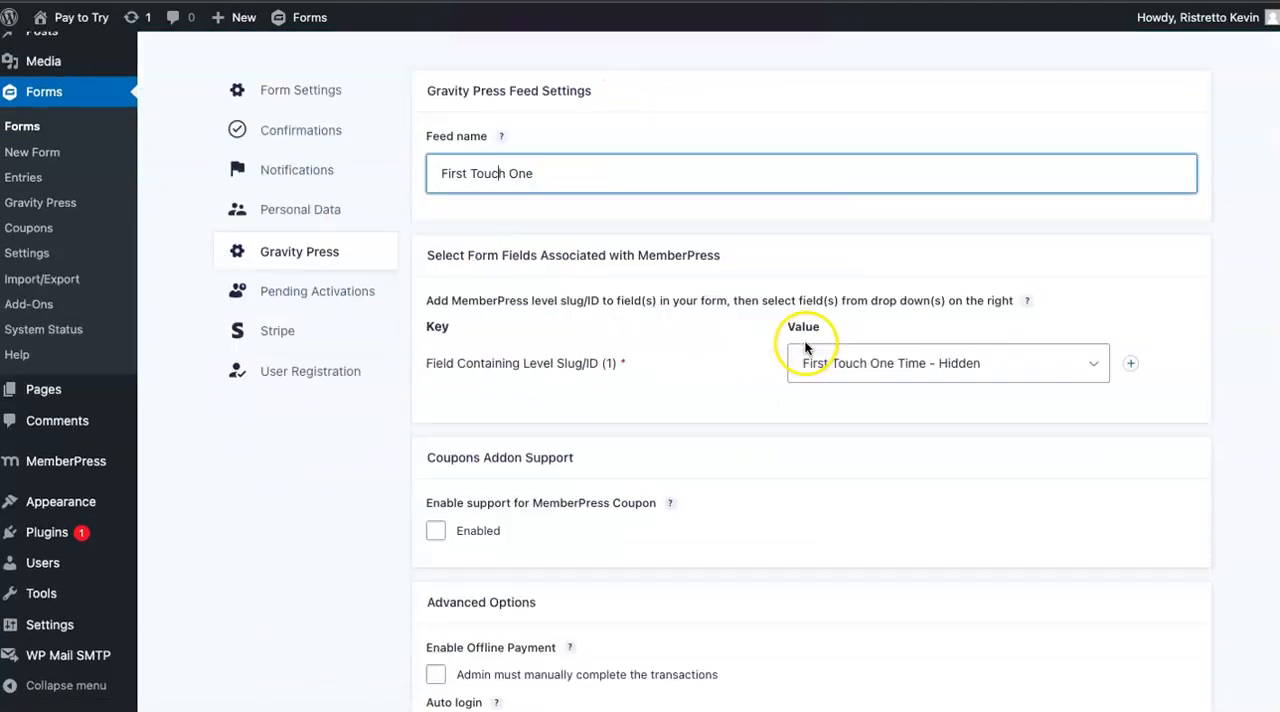
scroll(766, 363, "up", 1)
mouse_move(590, 157)
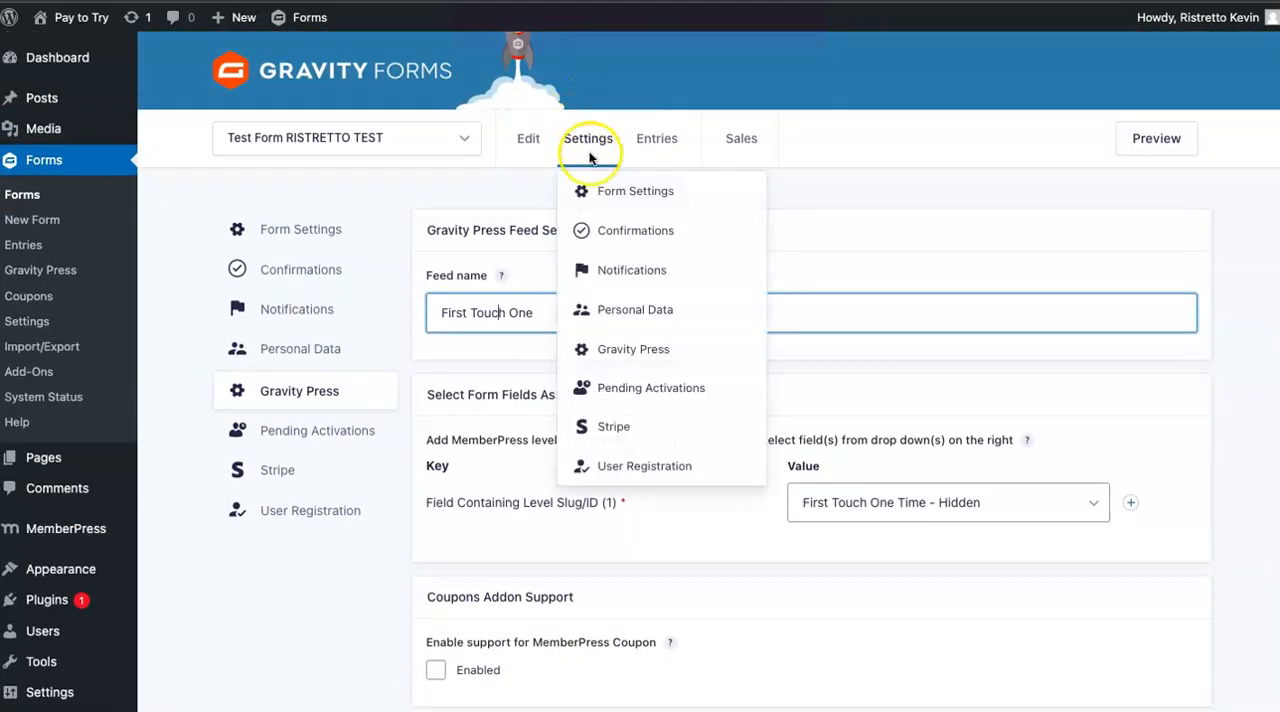
left_click(628, 352)
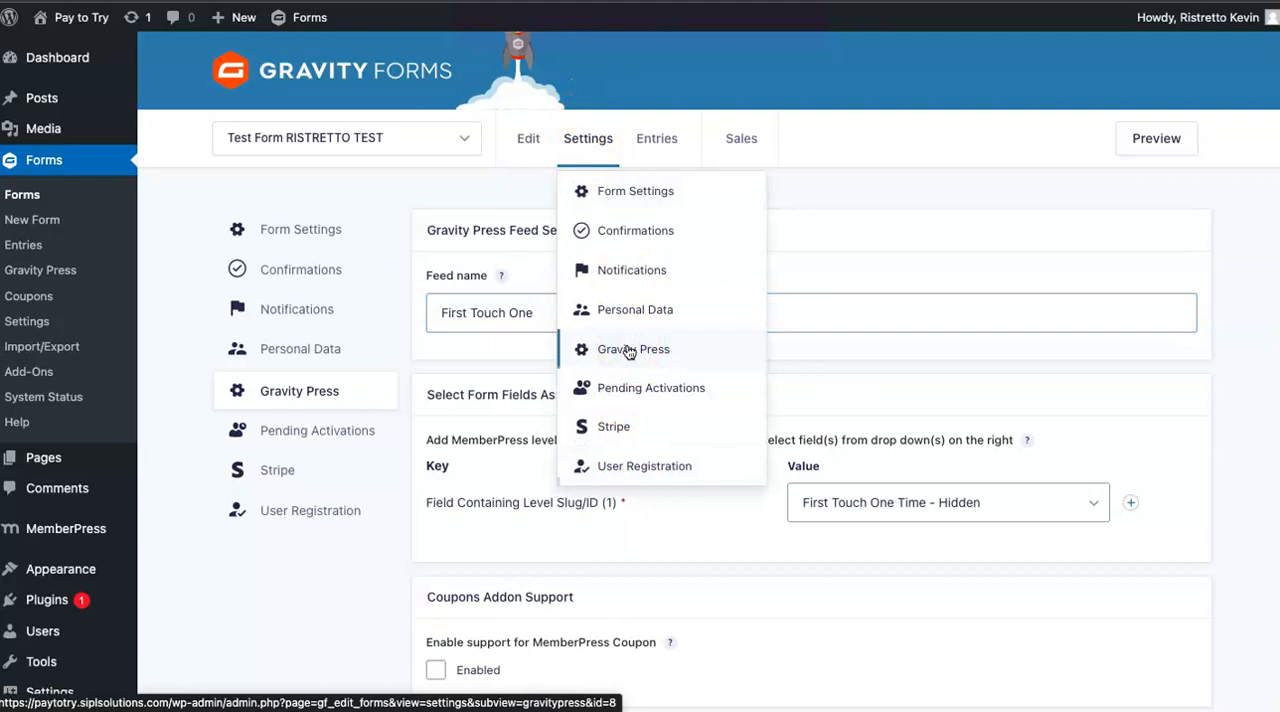
left_click(562, 436)
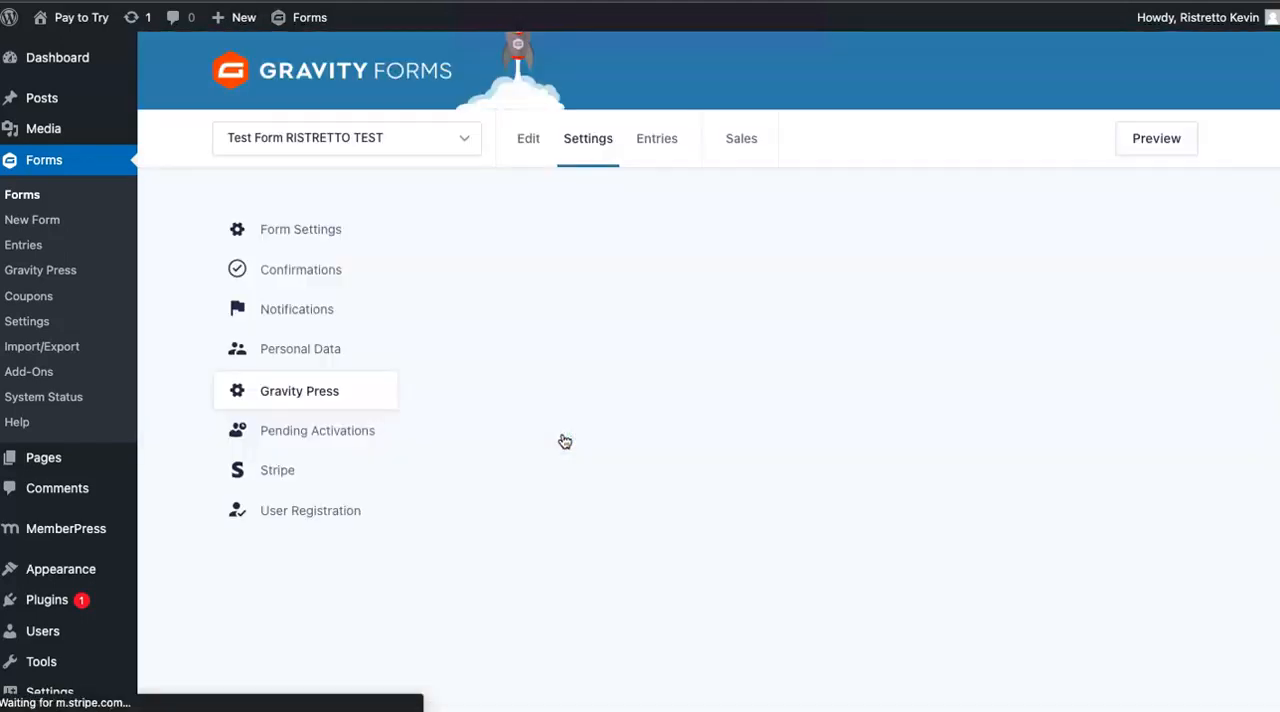
Inspect the Flash One Time feed's Price Field choices, keeping Flash One Time - Hidden.
scroll(601, 461, "down", 5)
scroll(601, 461, "down", 2)
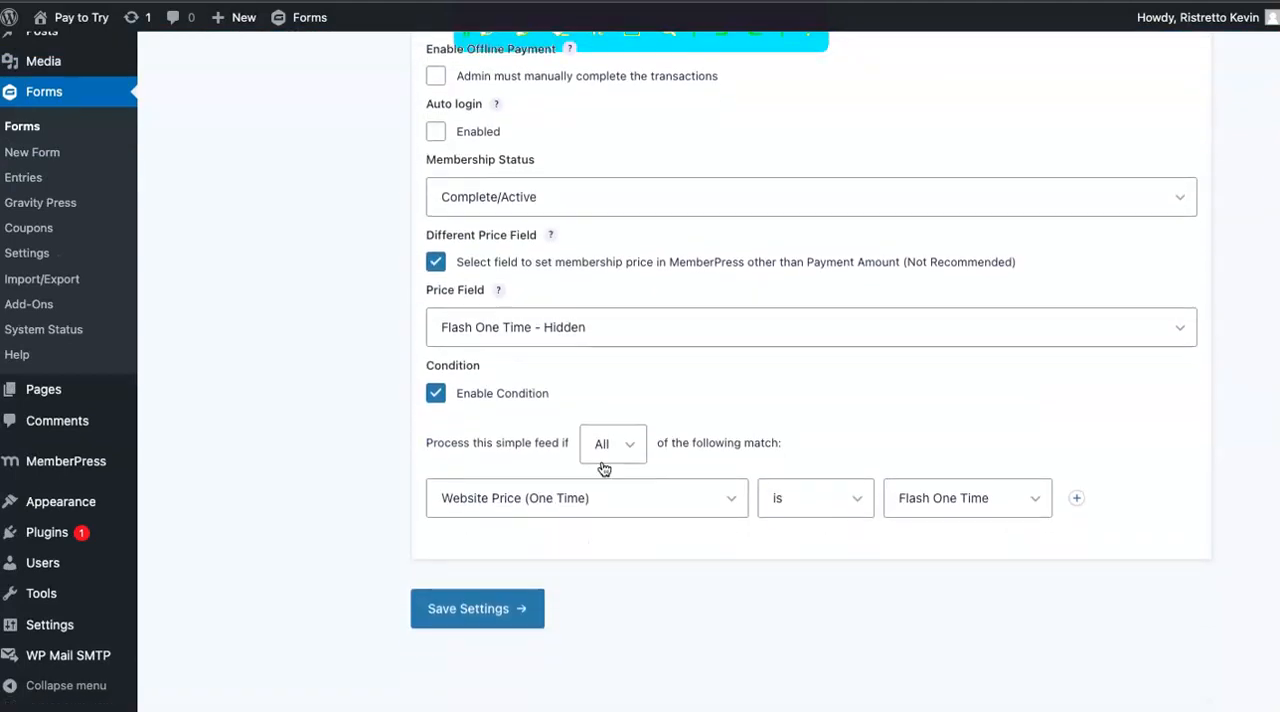
left_click(593, 350)
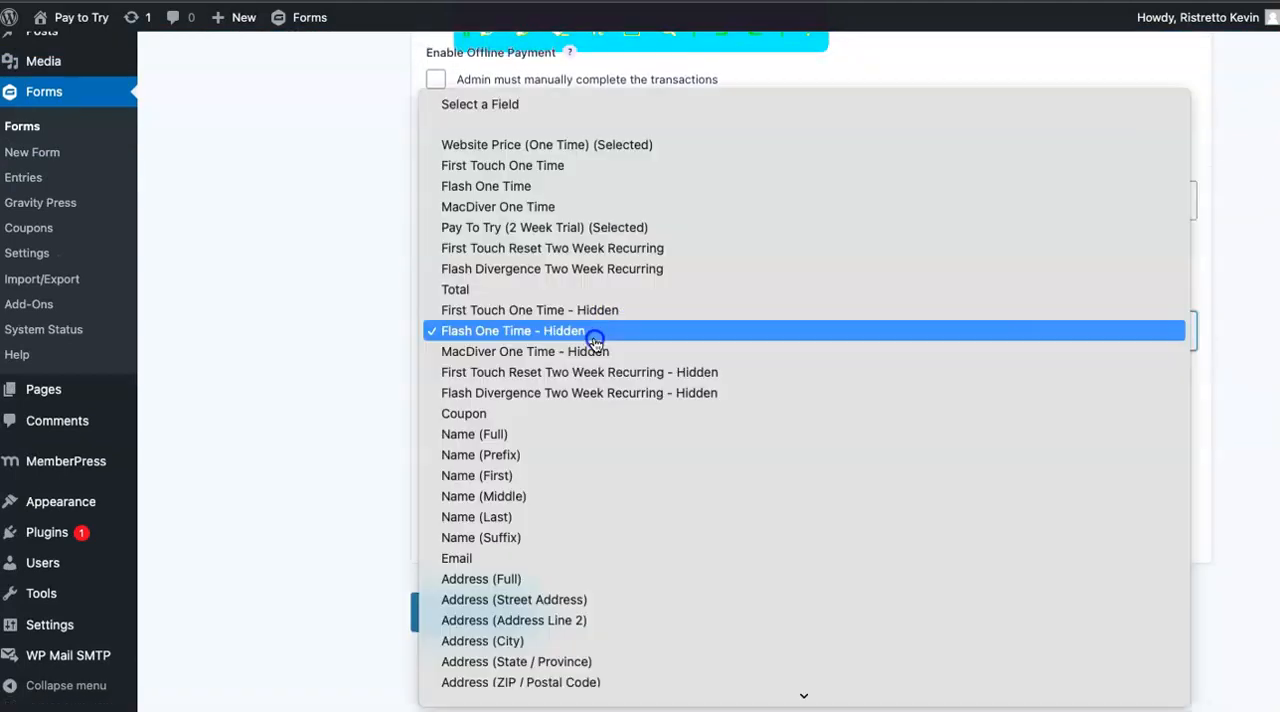
left_click(315, 346)
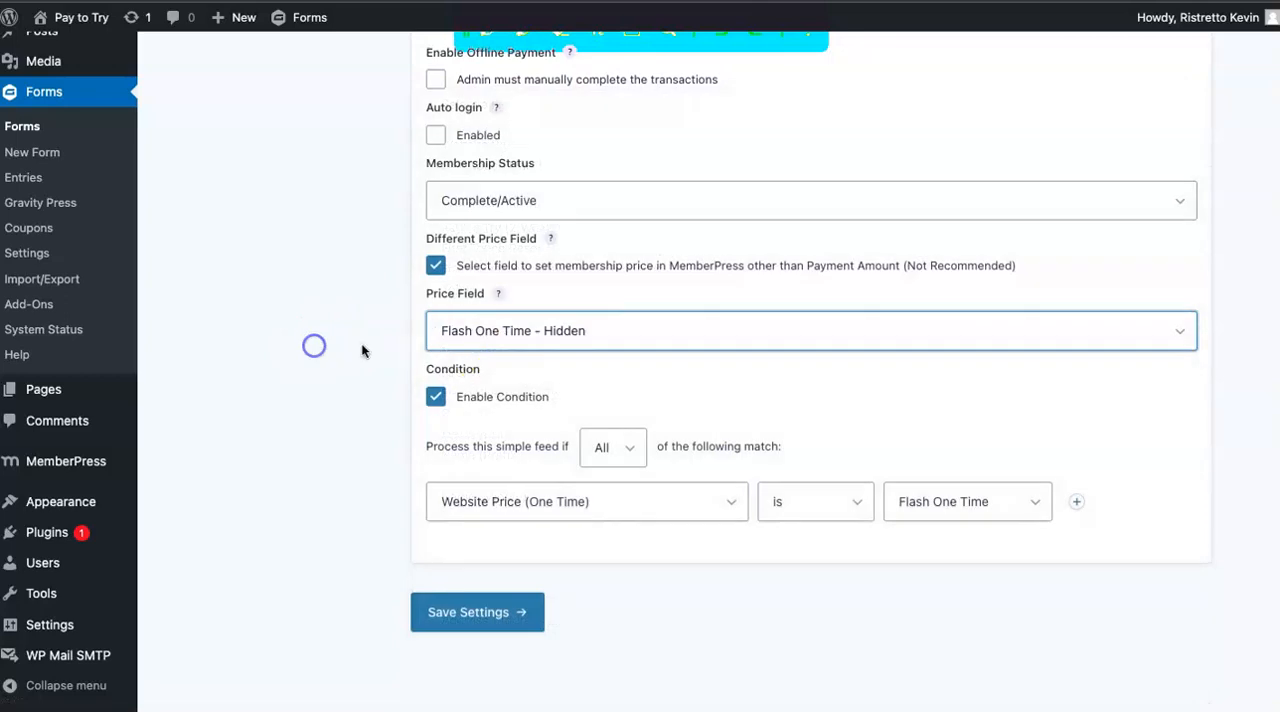
Check the Flash One Time feed's condition options, keeping Website Price (One Time) is Flash One Time, and save the feed settings.
left_click(693, 503)
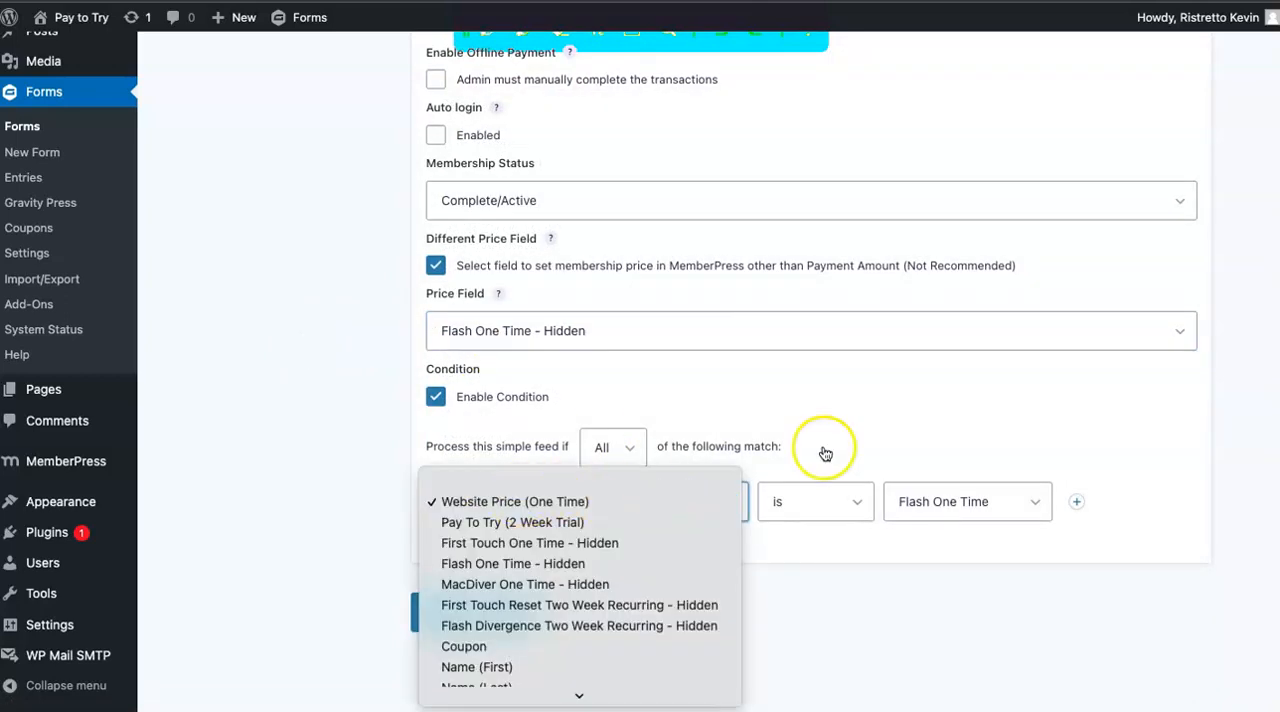
left_click(537, 501)
left_click(975, 500)
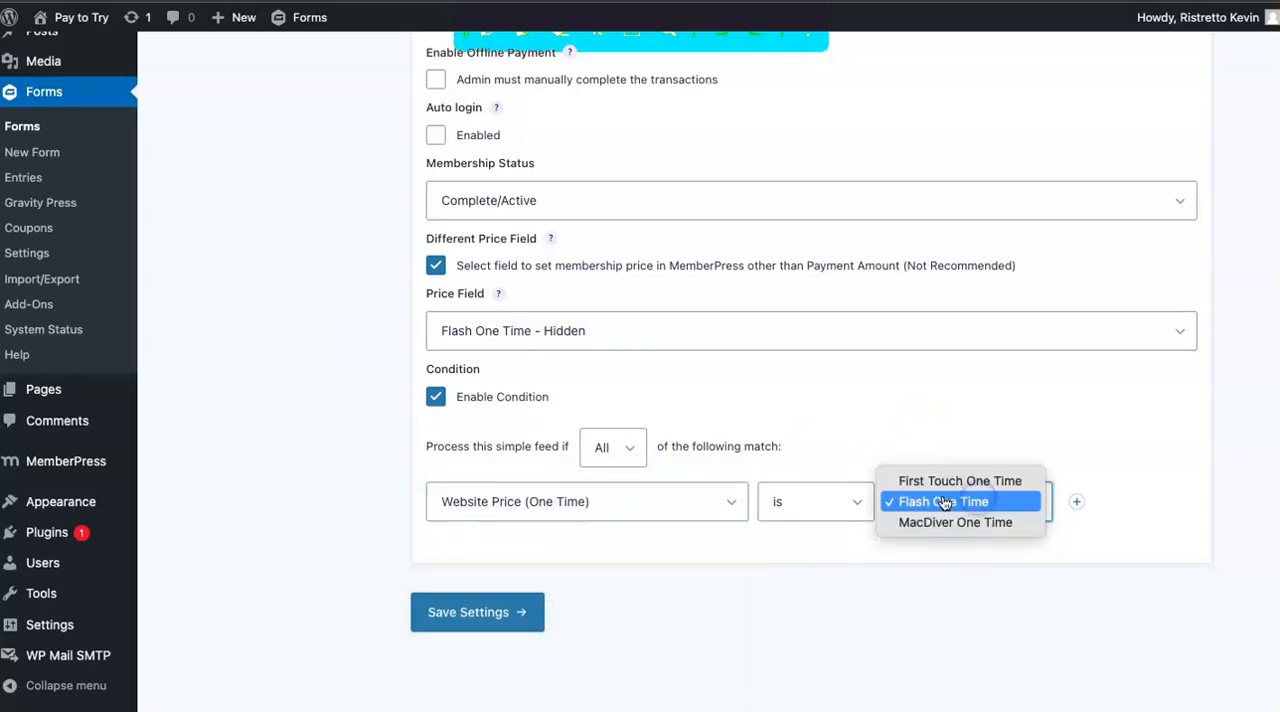
left_click(786, 558)
left_click(470, 600)
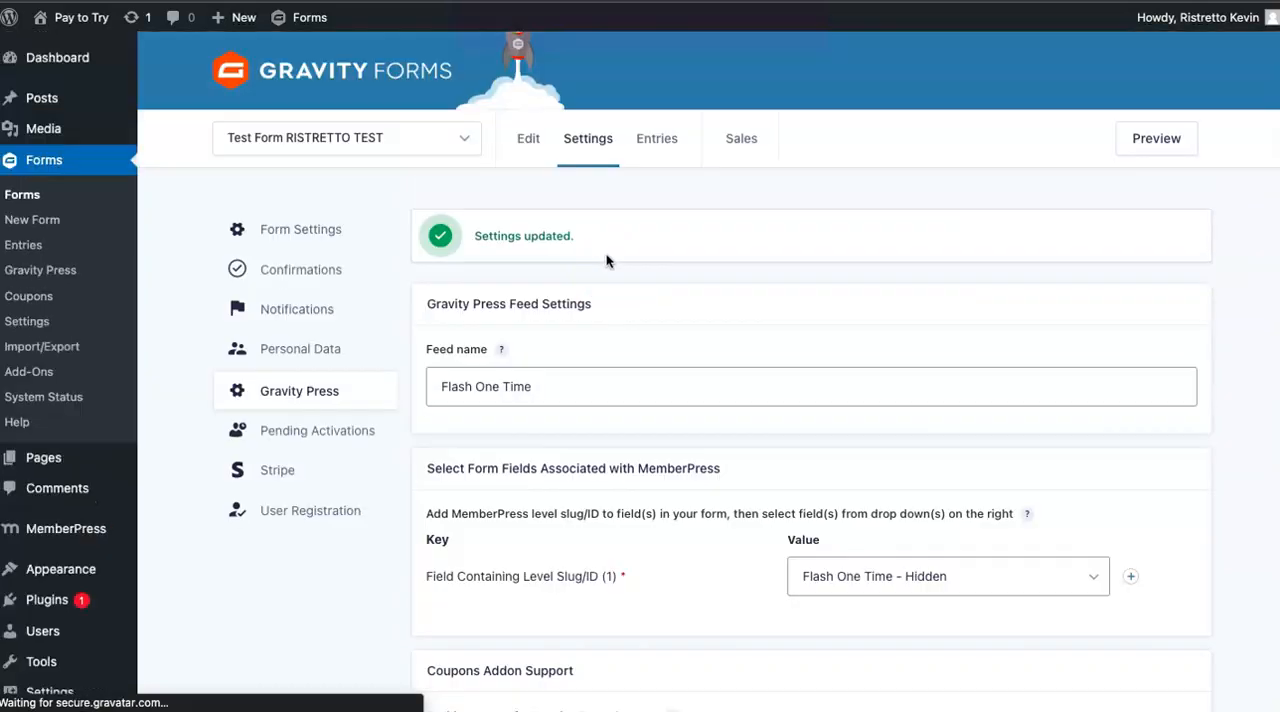
Review the Gravity Press feeds list, and open the One Time feed from the form's Stripe feeds for editing.
mouse_move(588, 140)
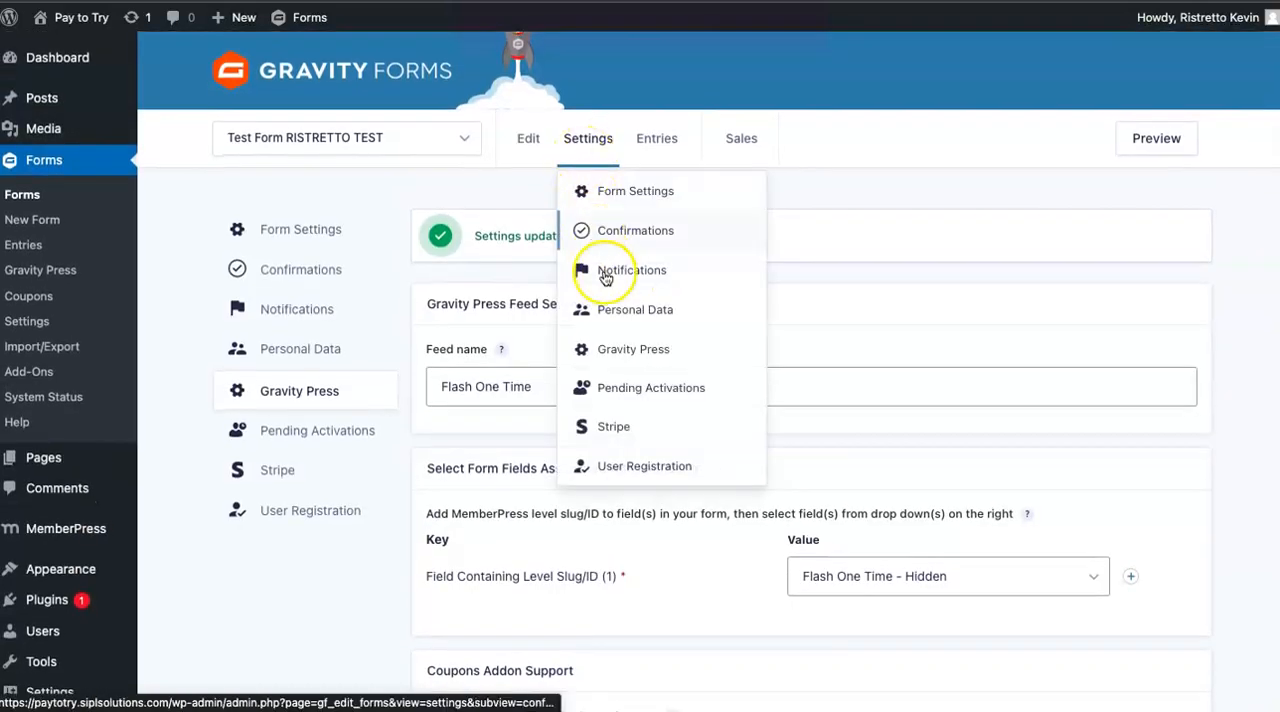
left_click(620, 355)
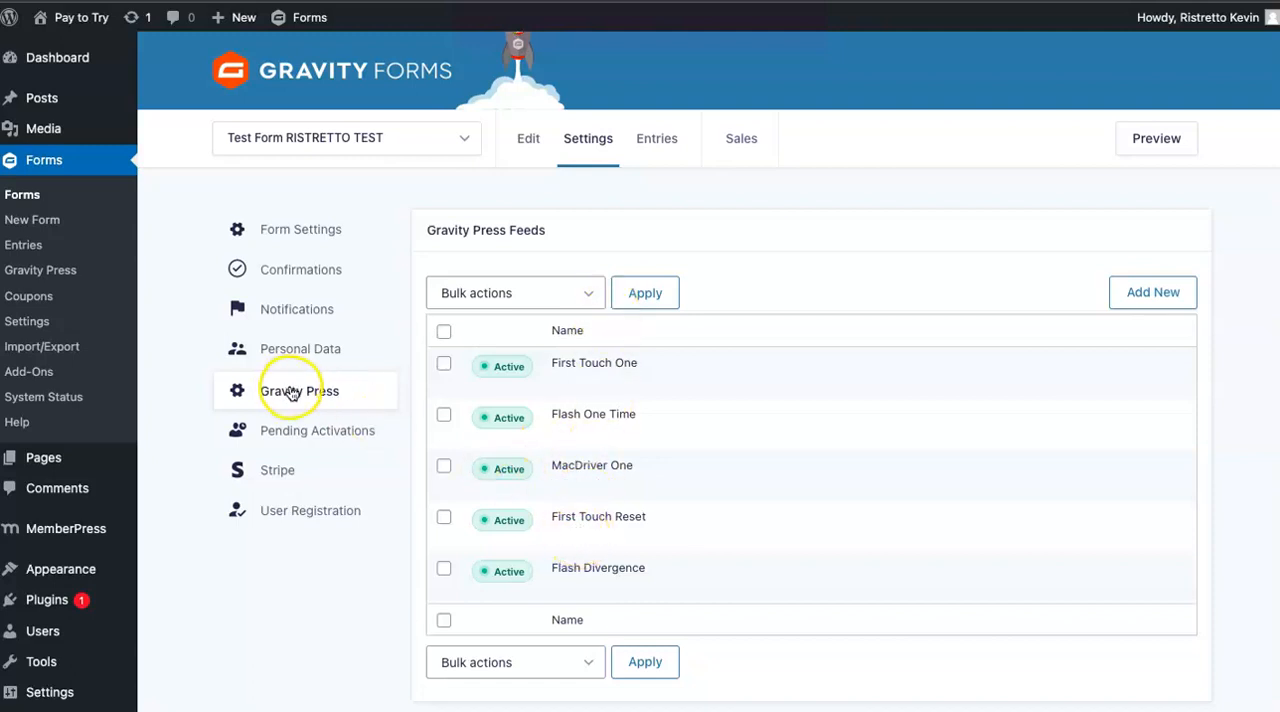
left_click(286, 474)
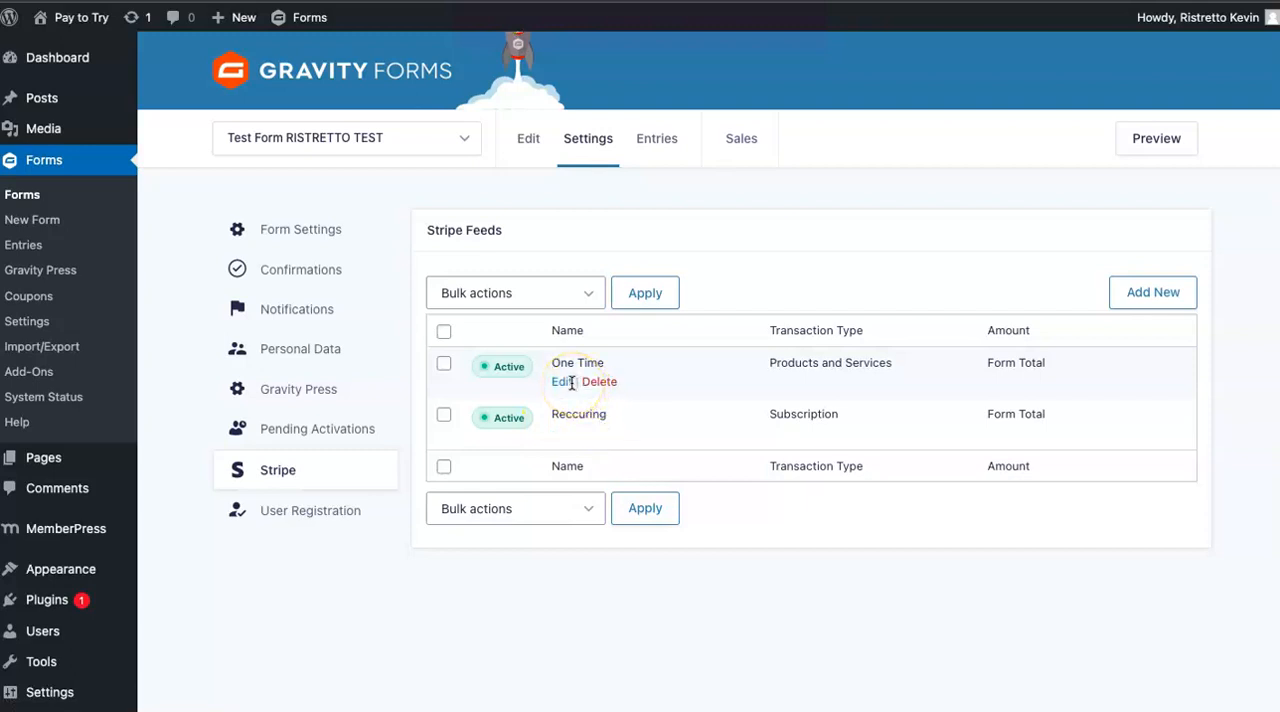
left_click(562, 383)
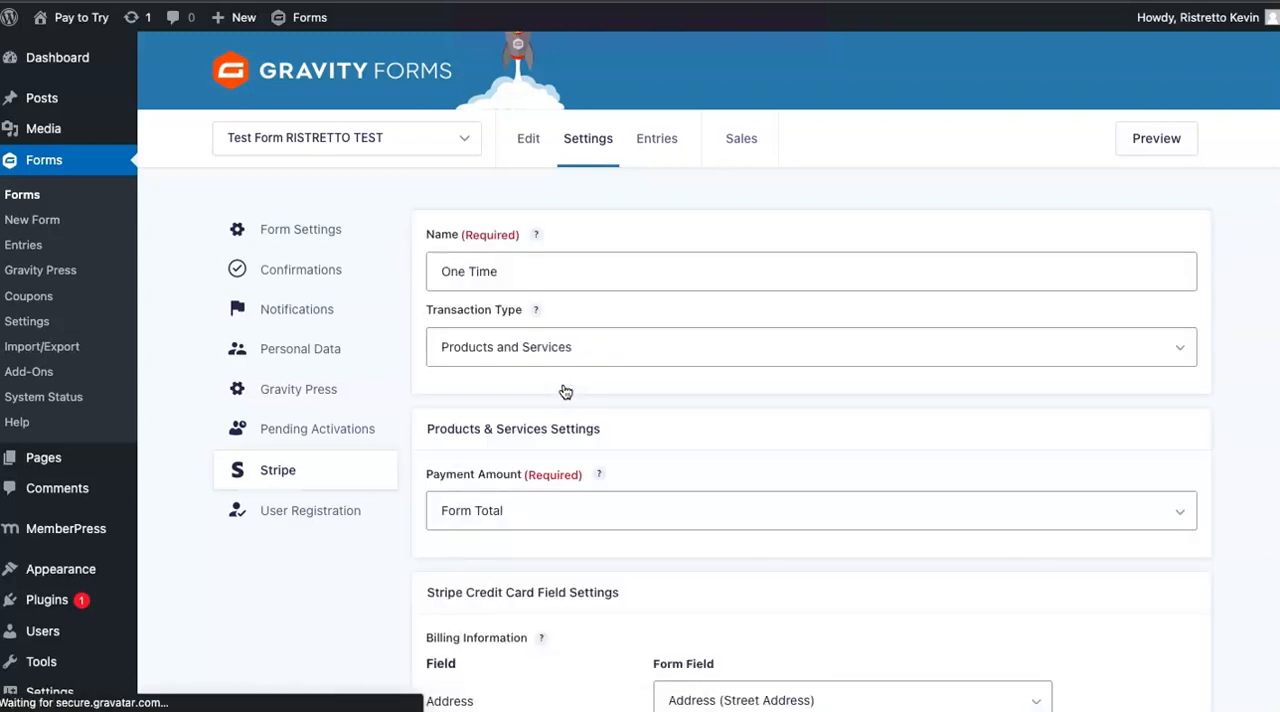
Review the One Time Stripe feed's payment amount, billing fields and conditional logic, and save its settings.
scroll(564, 390, "down", 2)
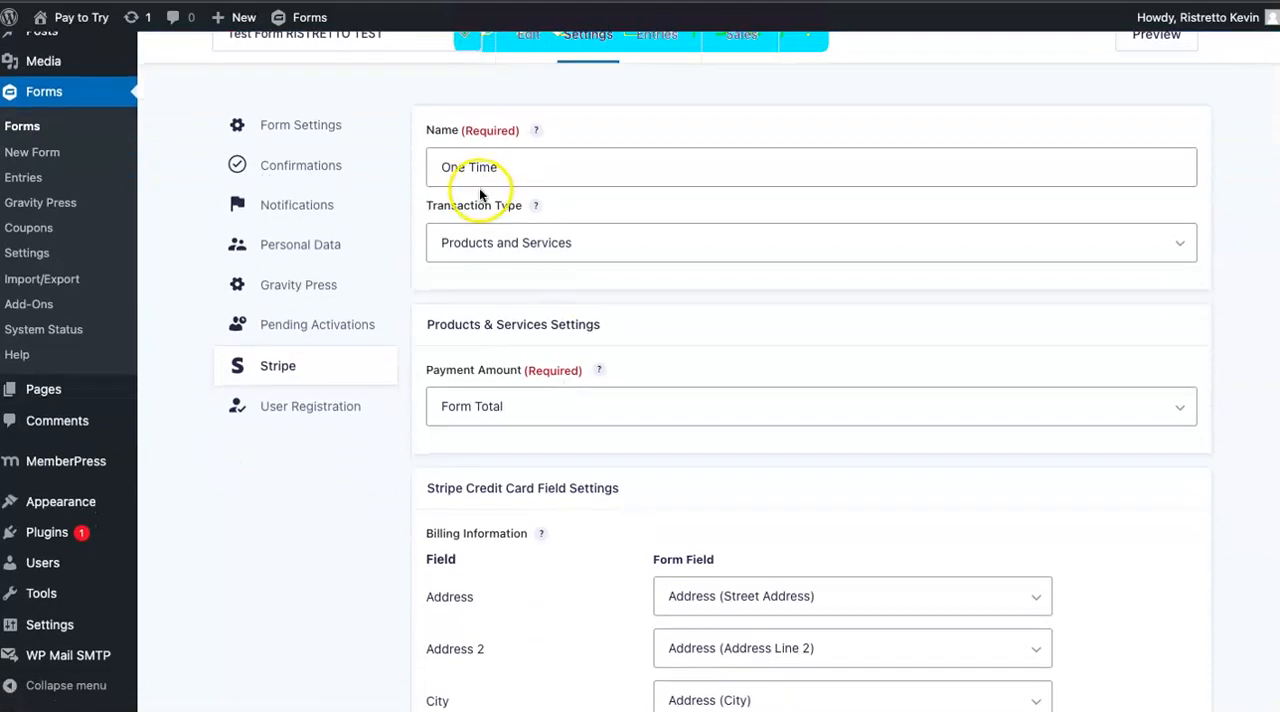
scroll(560, 244, "down", 2)
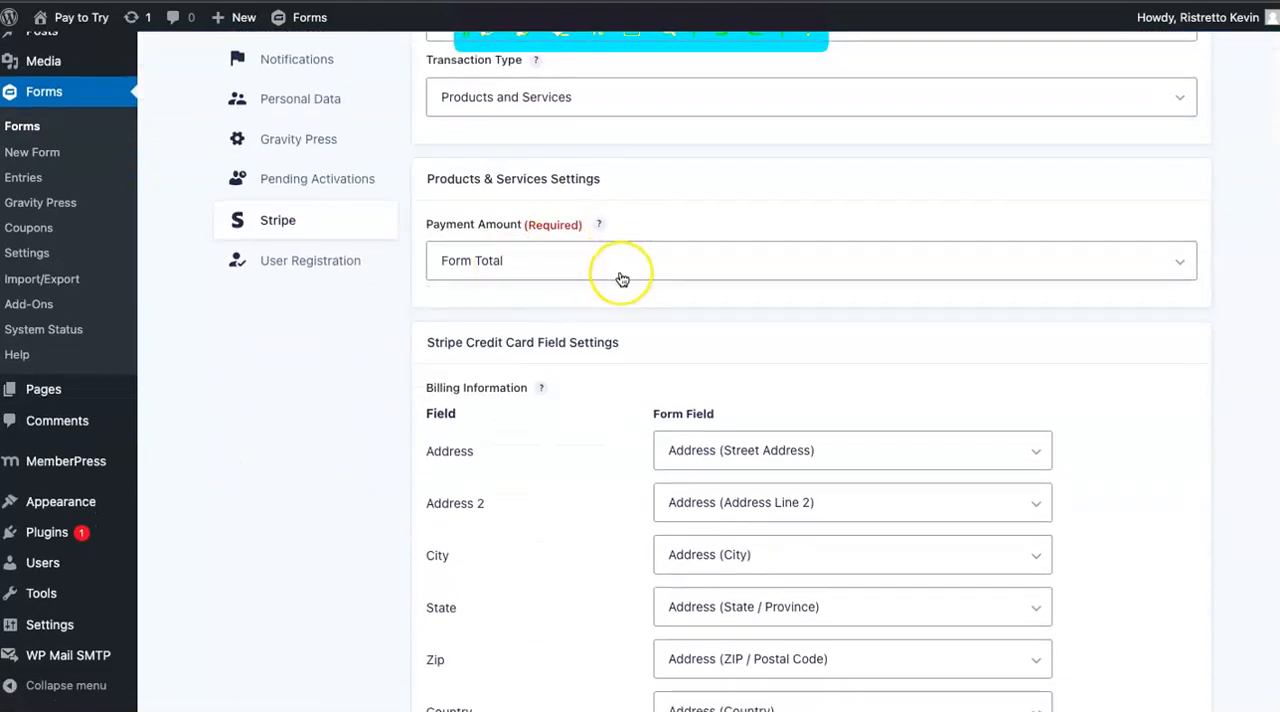
scroll(620, 277, "down", 10)
scroll(621, 279, "down", 4)
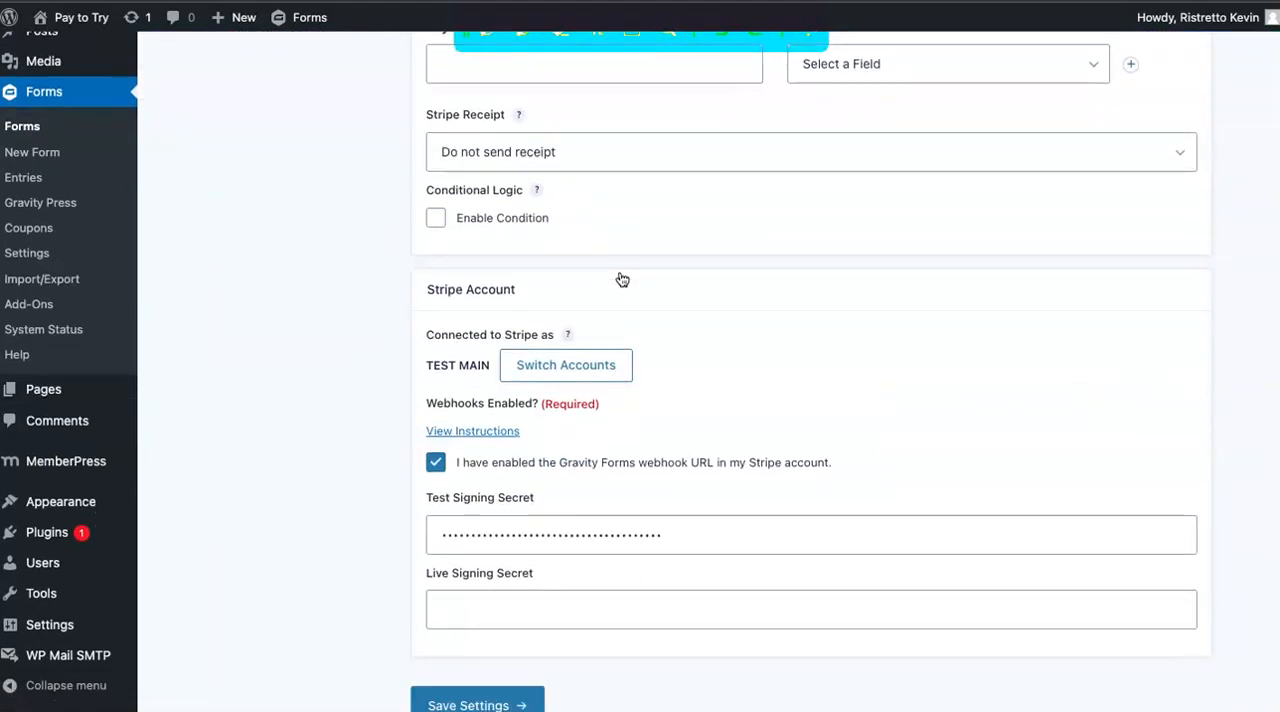
scroll(620, 278, "up", 1)
scroll(712, 300, "up", 5)
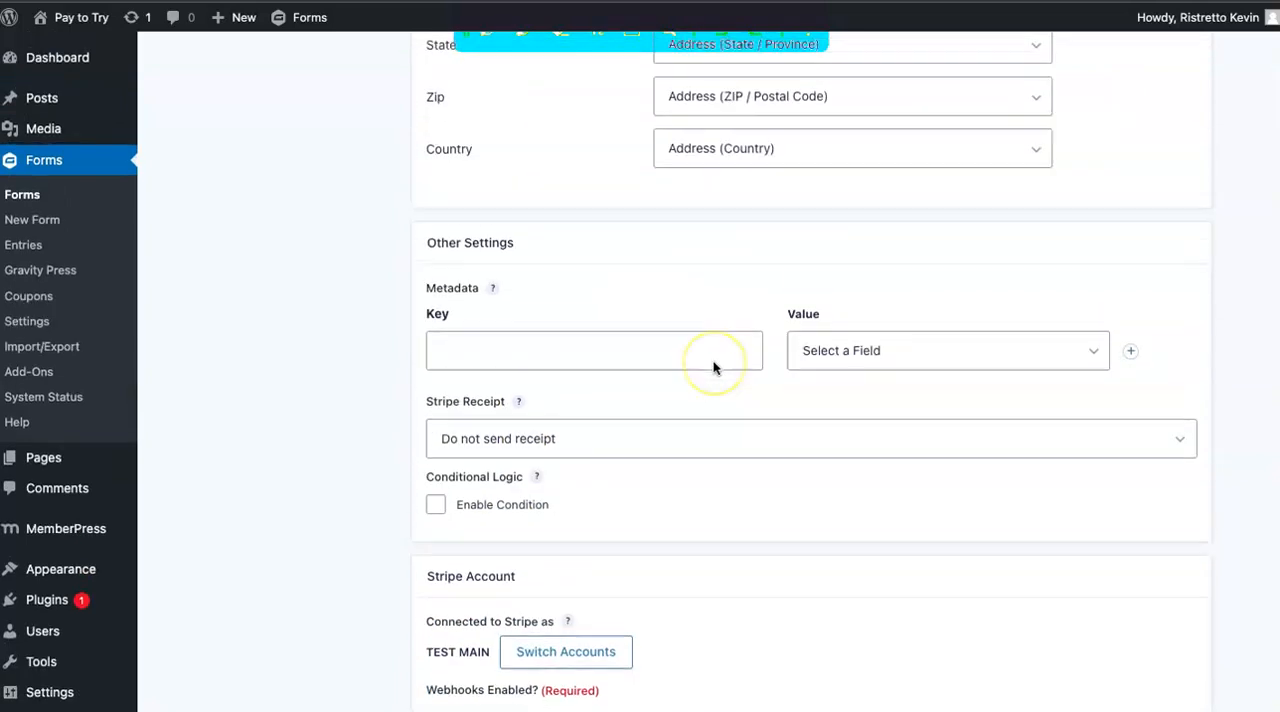
scroll(715, 365, "down", 7)
left_click(494, 613)
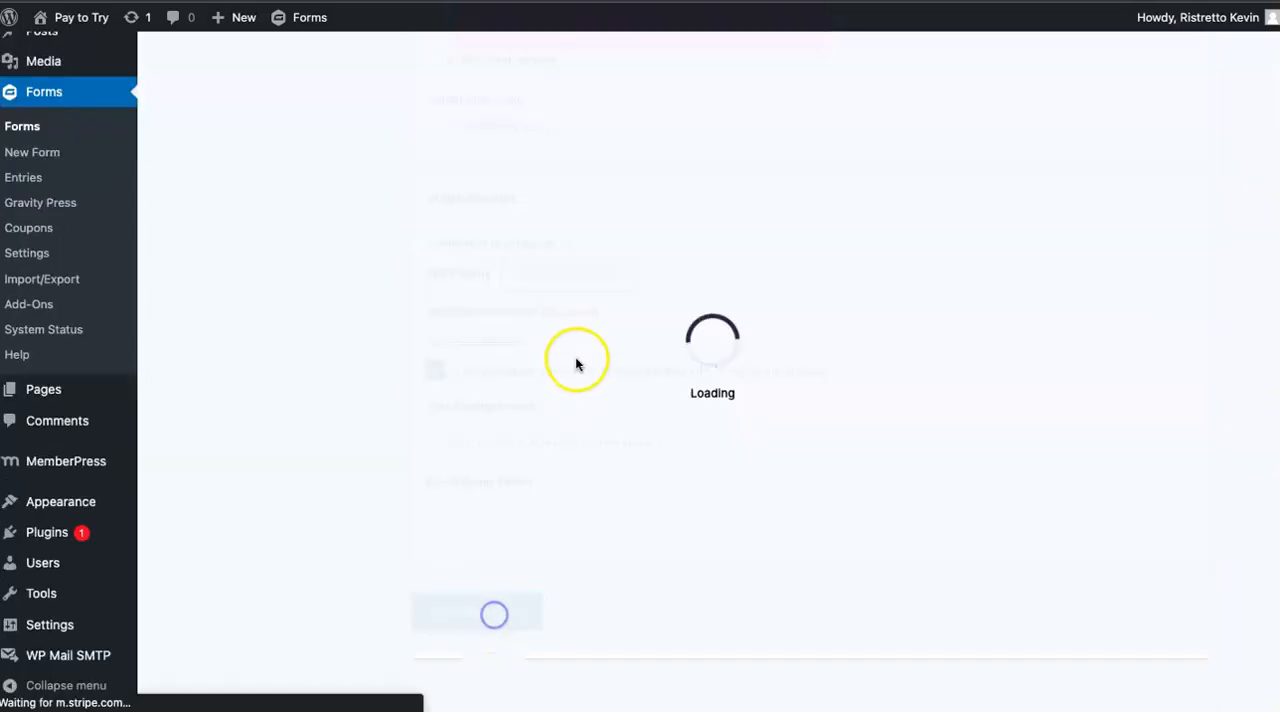
Return to the list of all forms and open Test Form RISTRETTO TEST for editing.
left_click(612, 258)
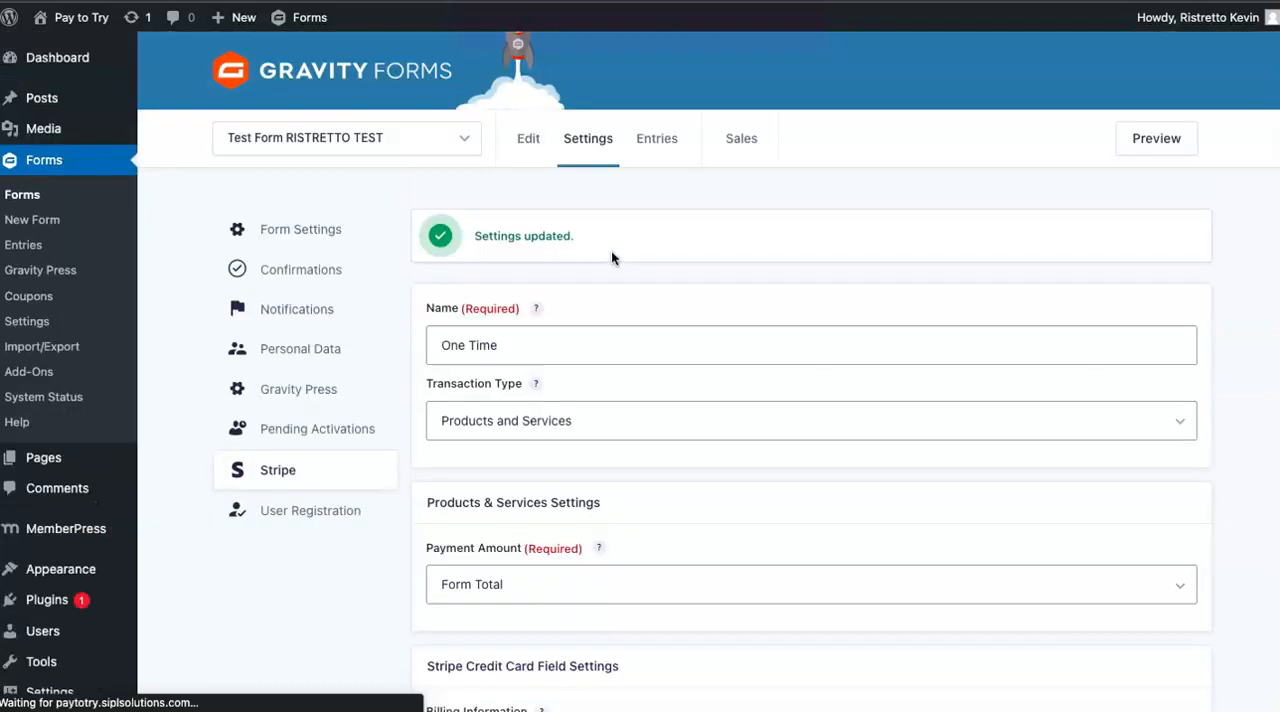
mouse_move(609, 134)
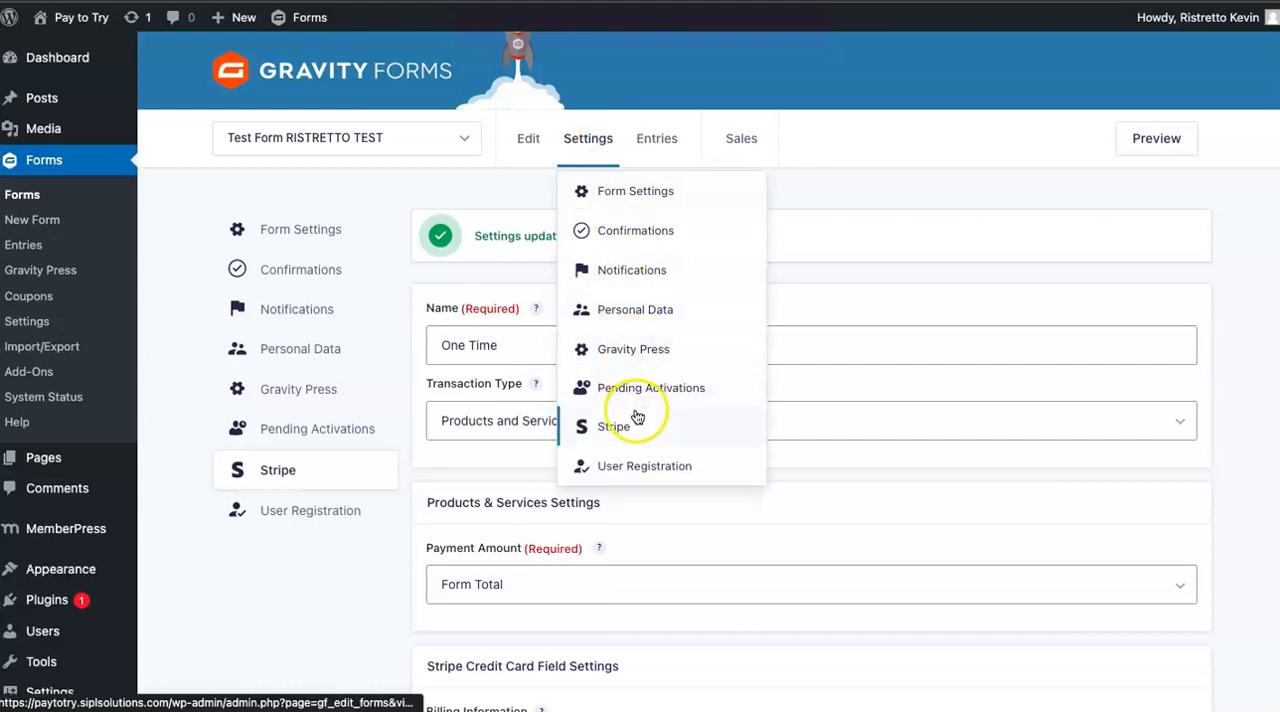
scroll(634, 414, "down", 1)
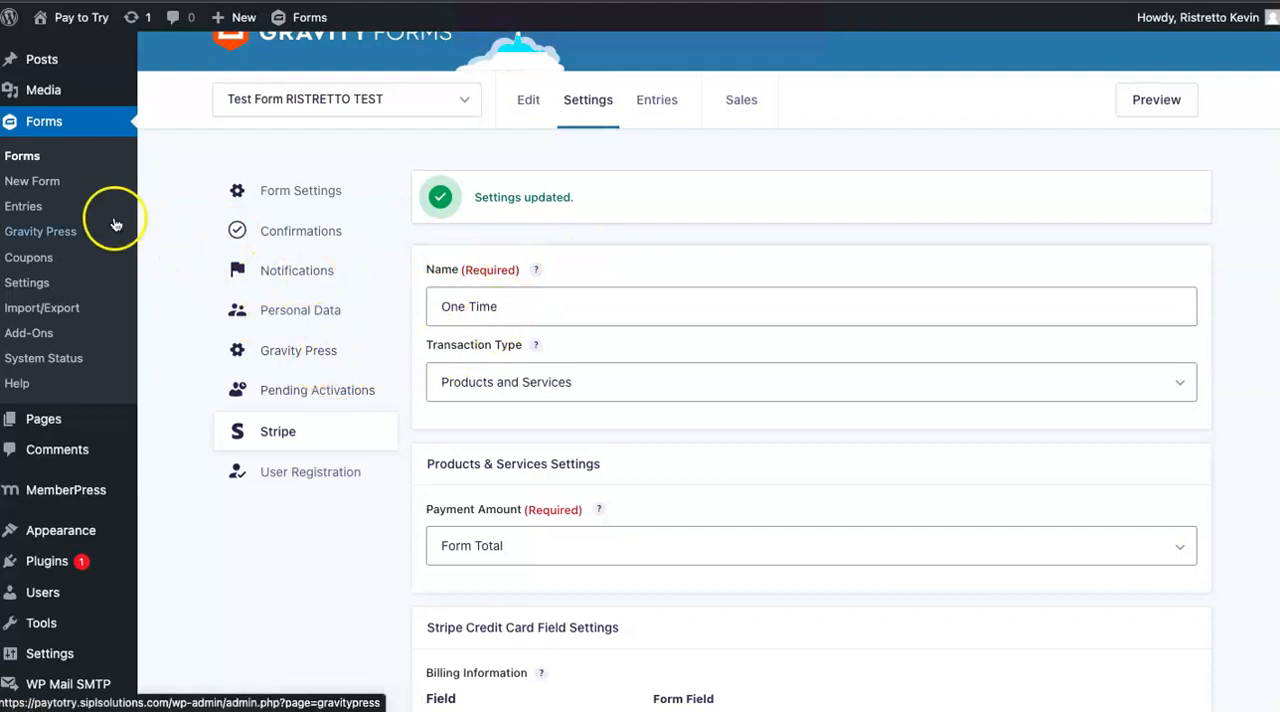
left_click(40, 158)
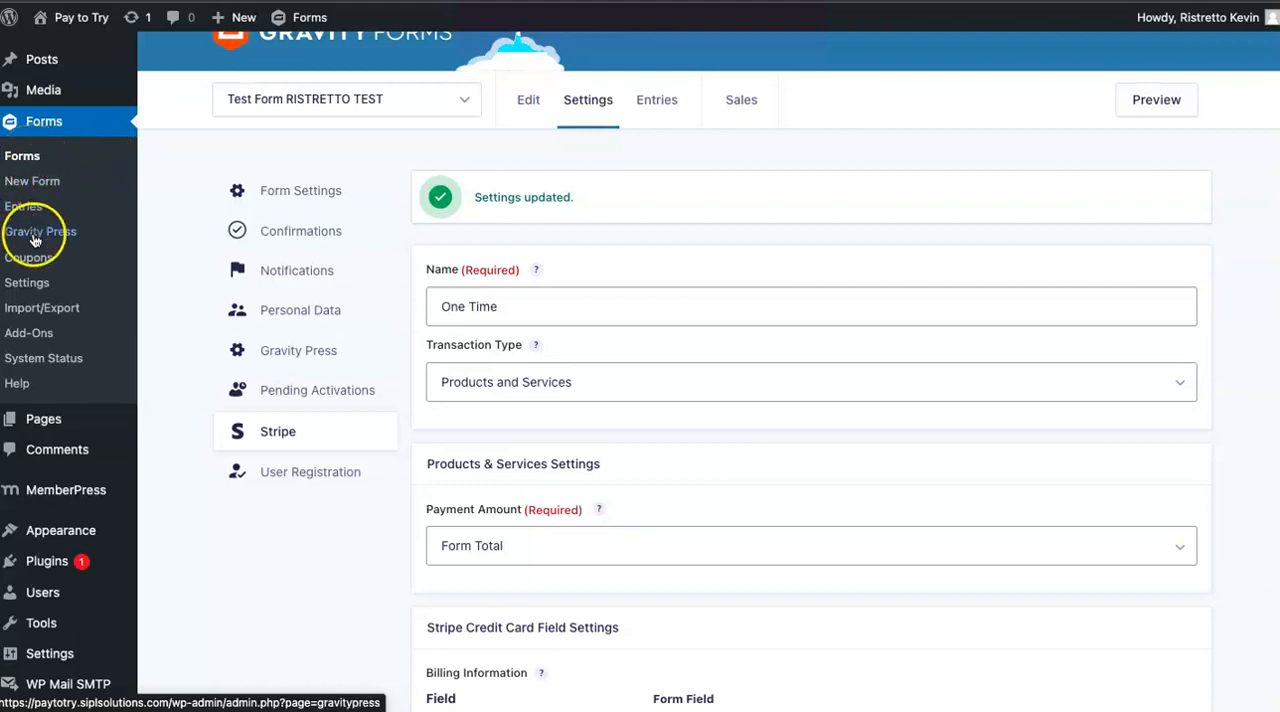
left_click(32, 160)
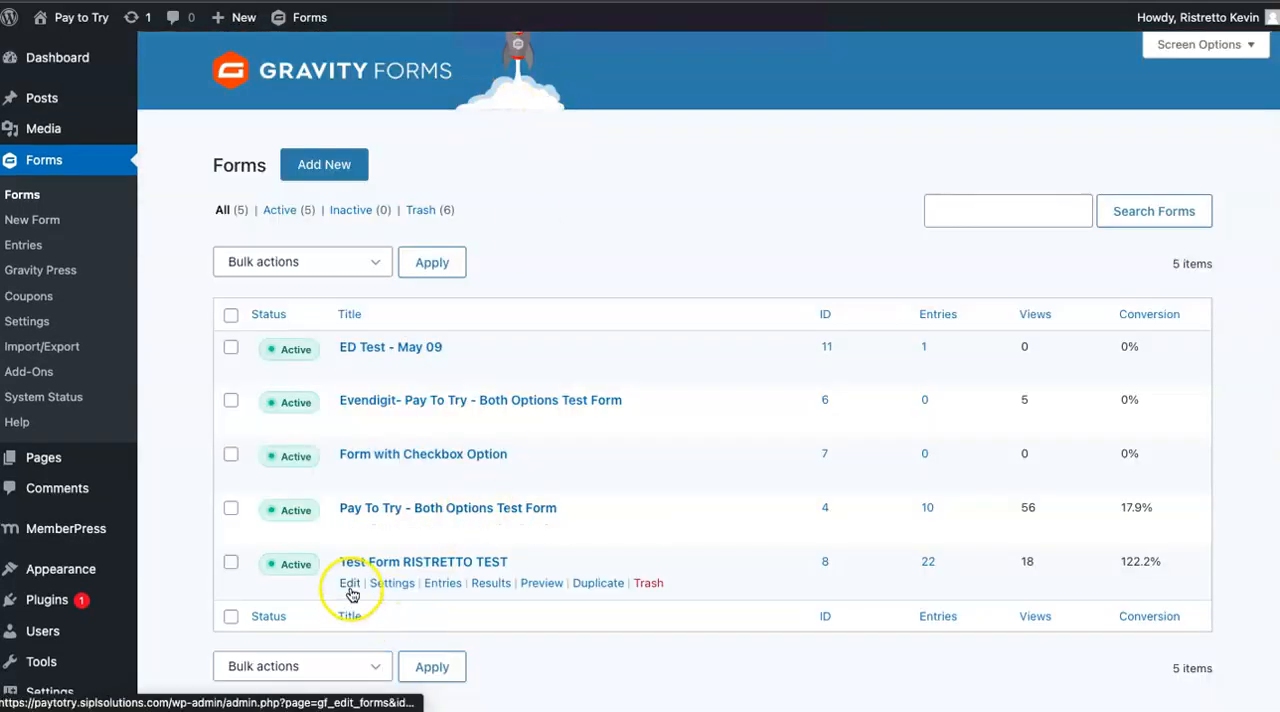
left_click(350, 586)
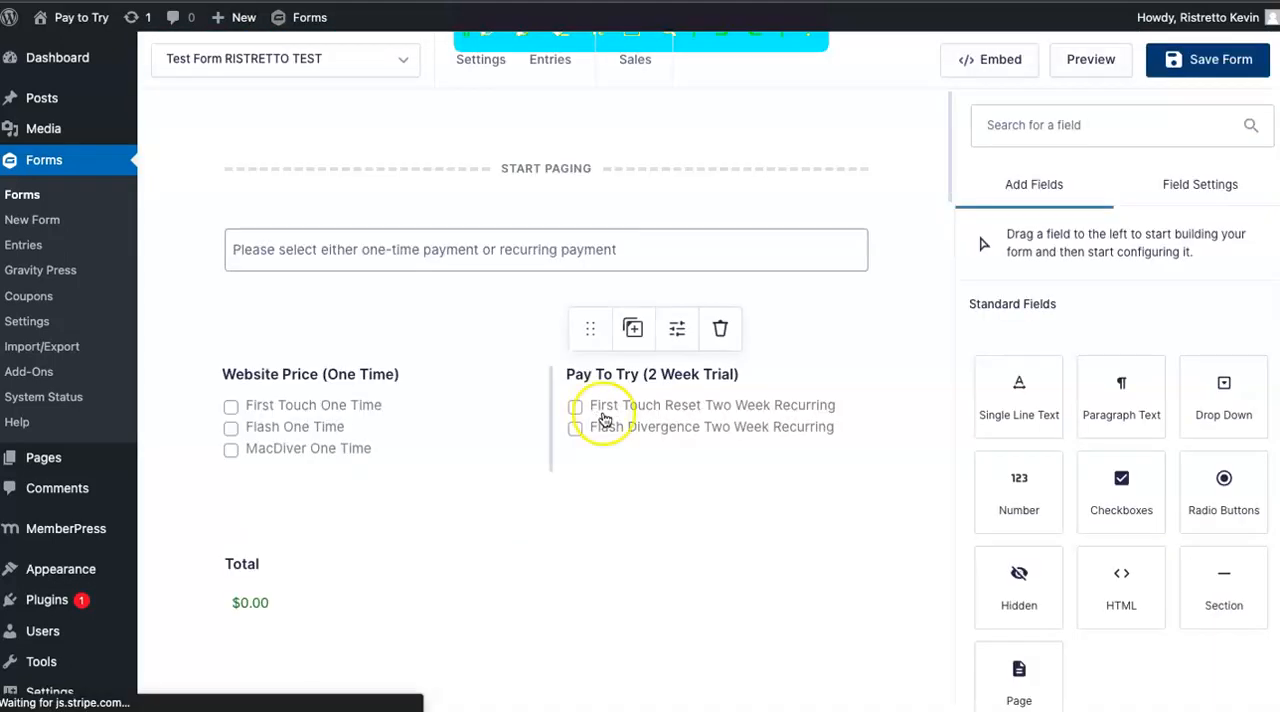
Review the conditional logic of the Flash Divergence Two Week Recurring - Hidden product field, keeping its rule, and save the form.
scroll(706, 417, "down", 4)
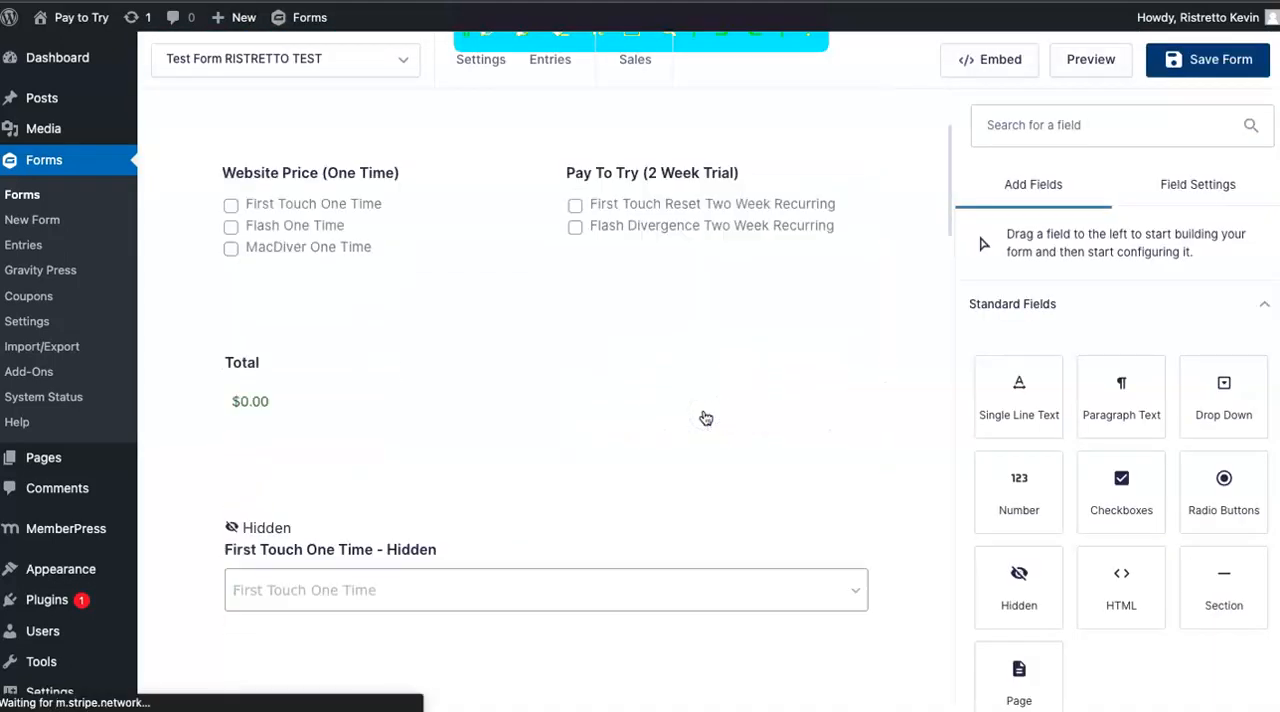
scroll(706, 417, "down", 10)
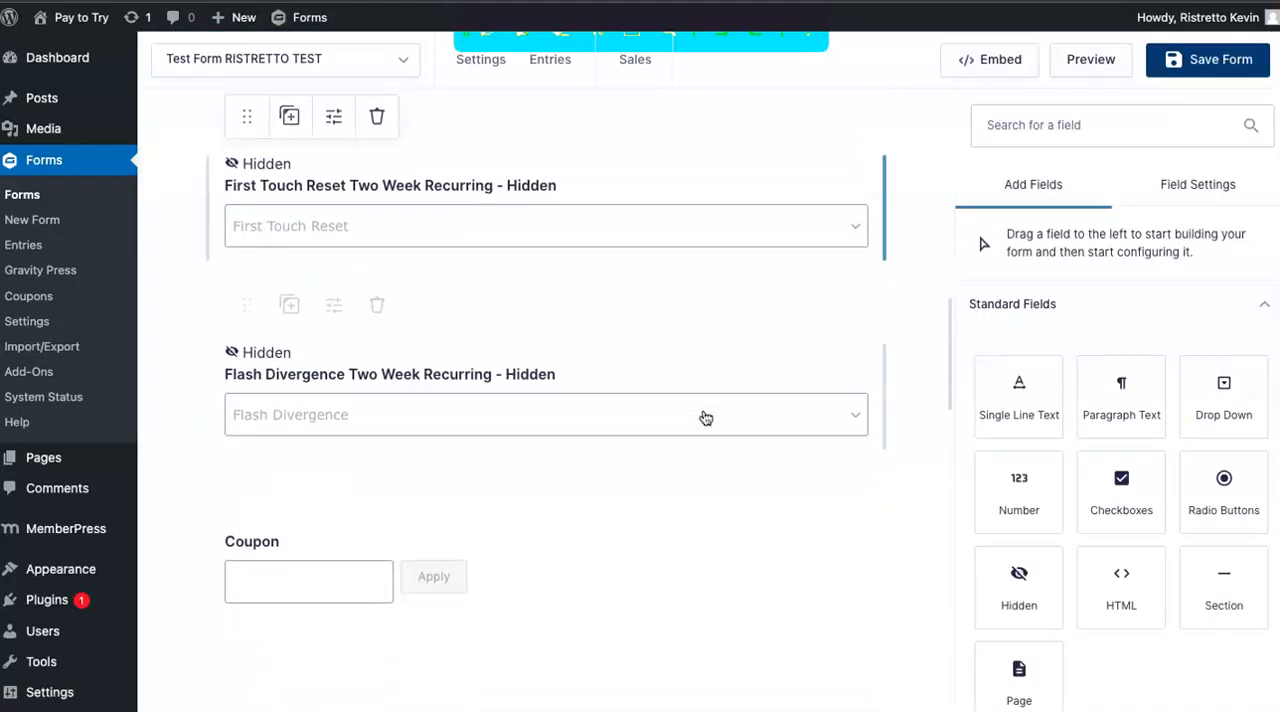
left_click(480, 266)
scroll(1065, 370, "down", 3)
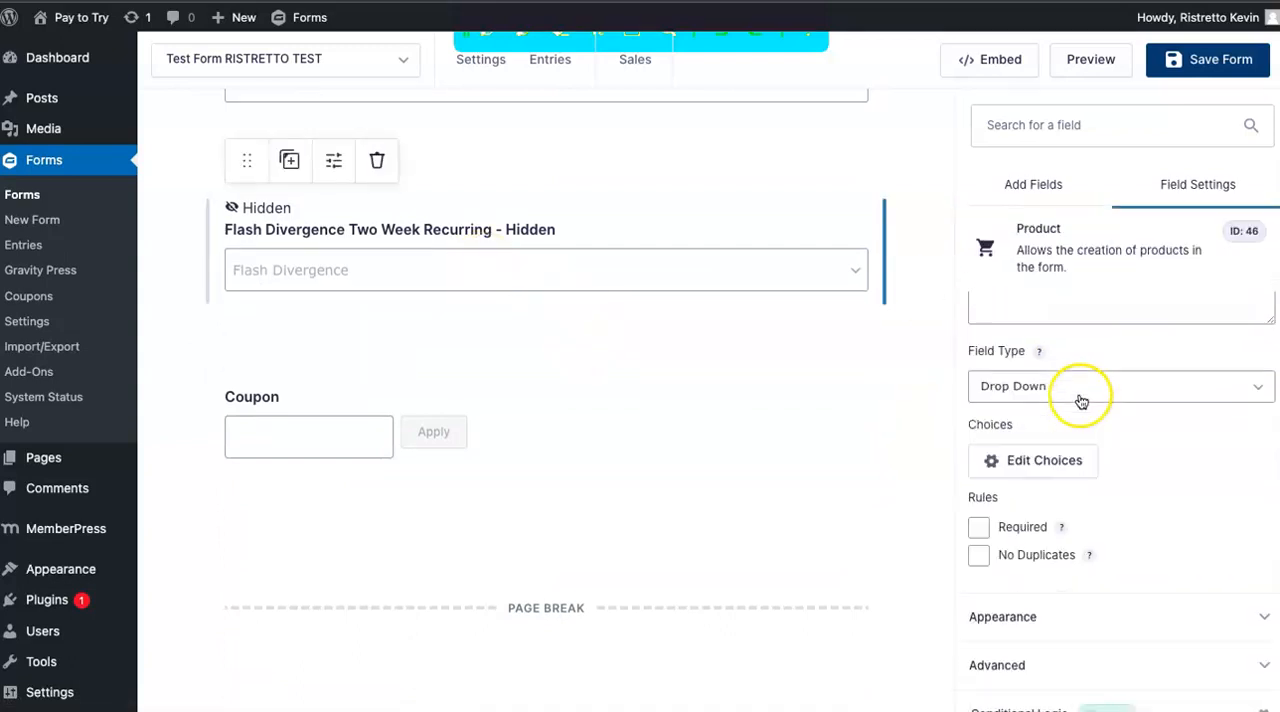
left_click(1003, 686)
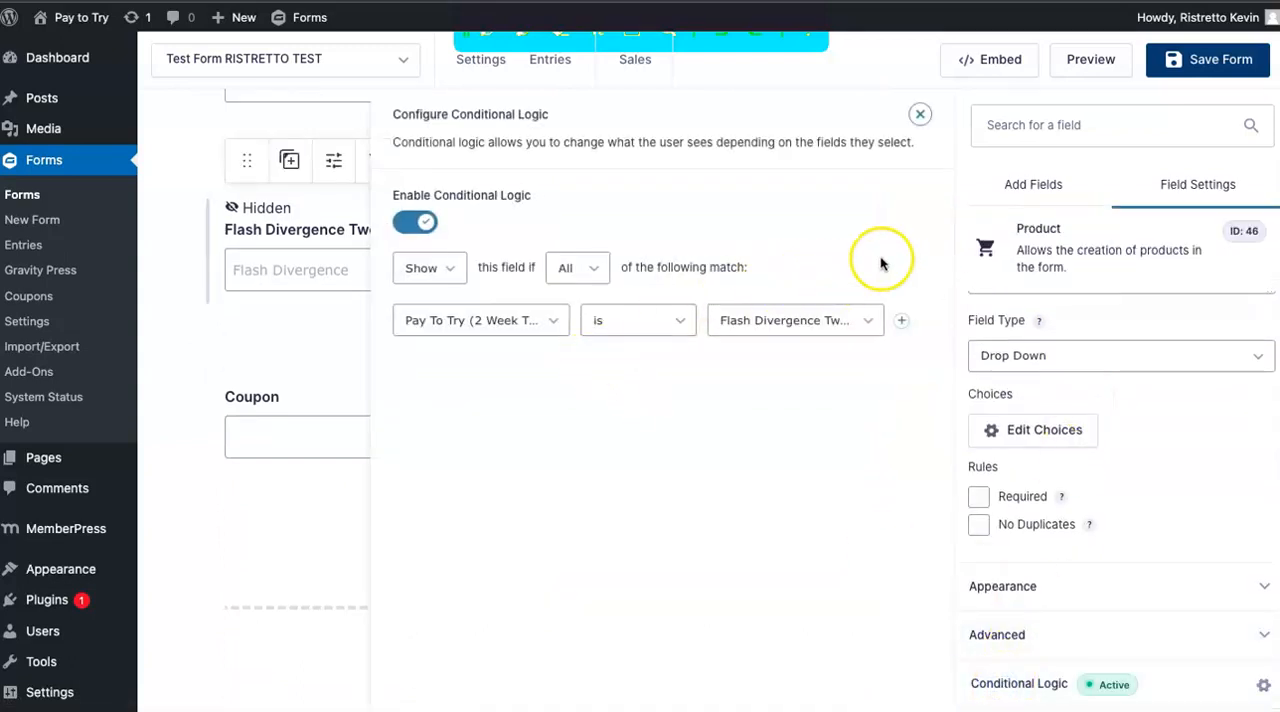
left_click(920, 114)
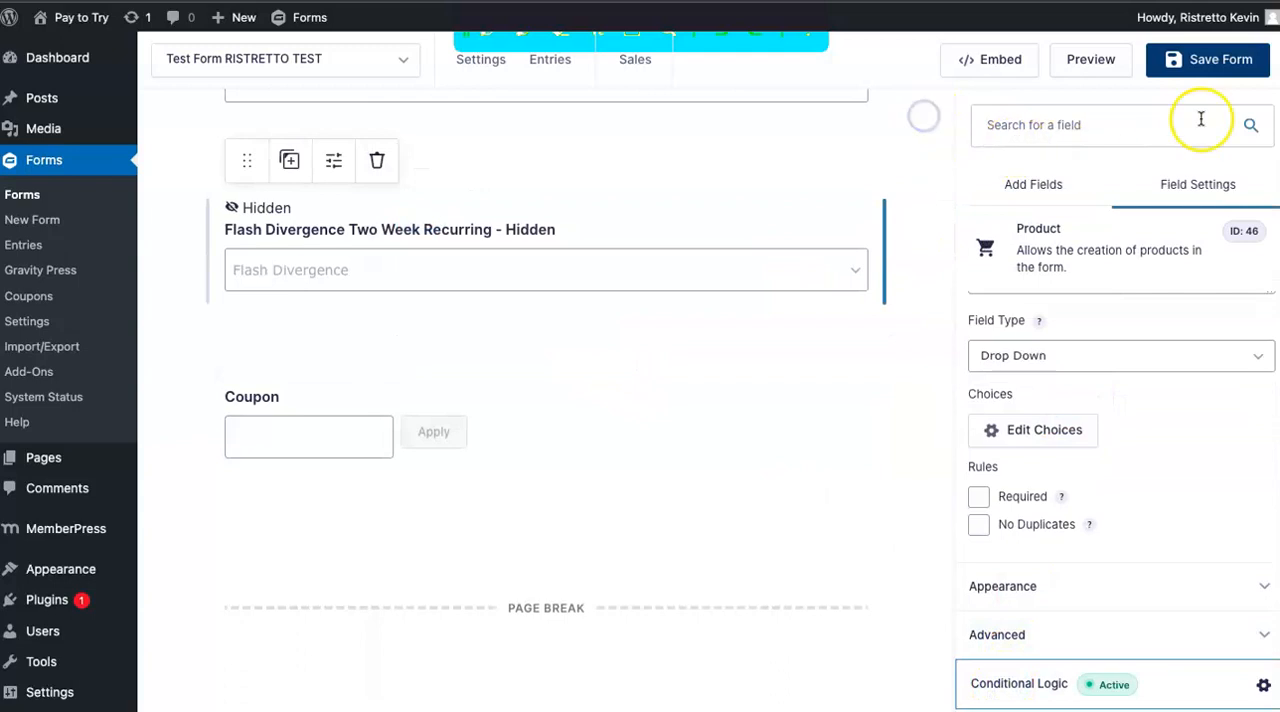
left_click(1180, 59)
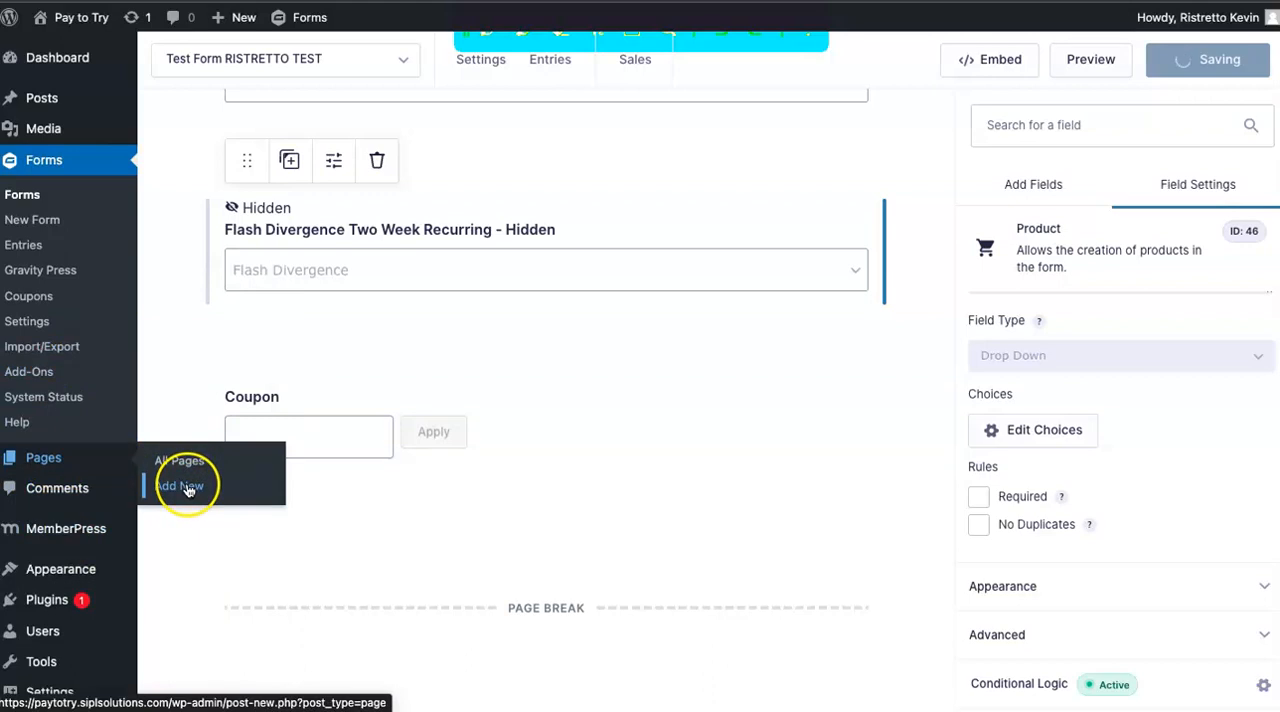
right_click(186, 486)
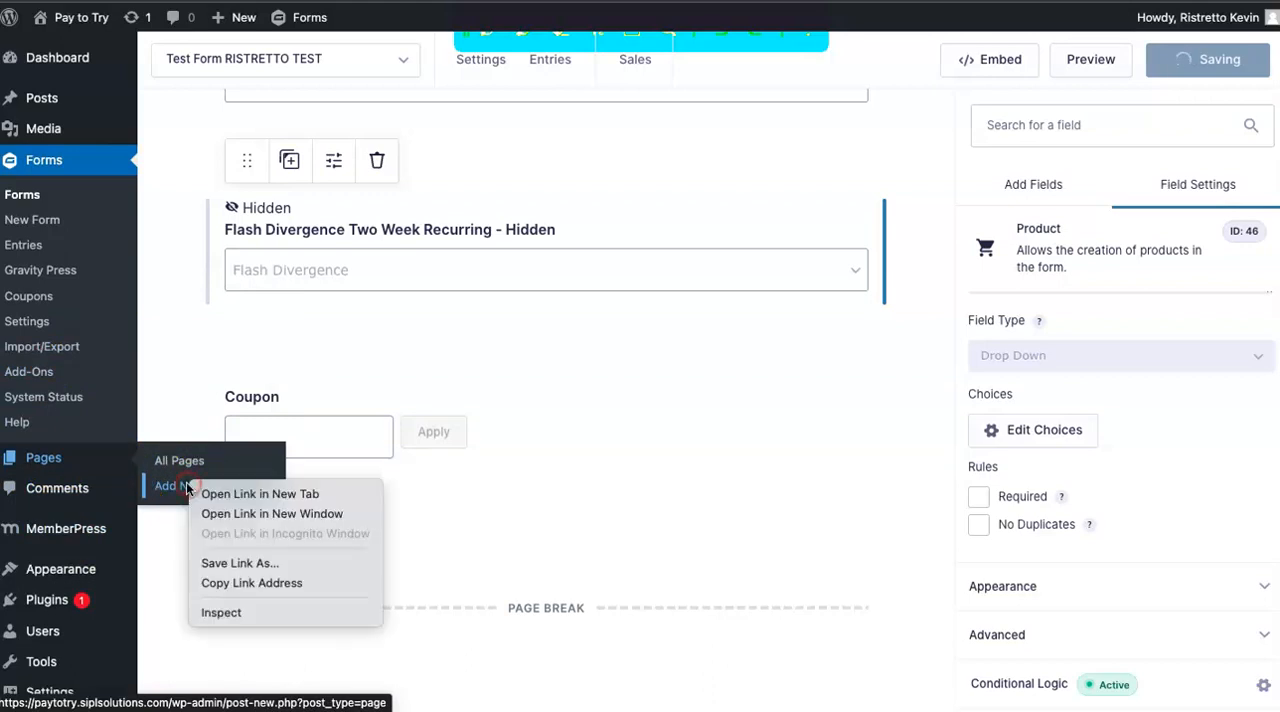
left_click(241, 515)
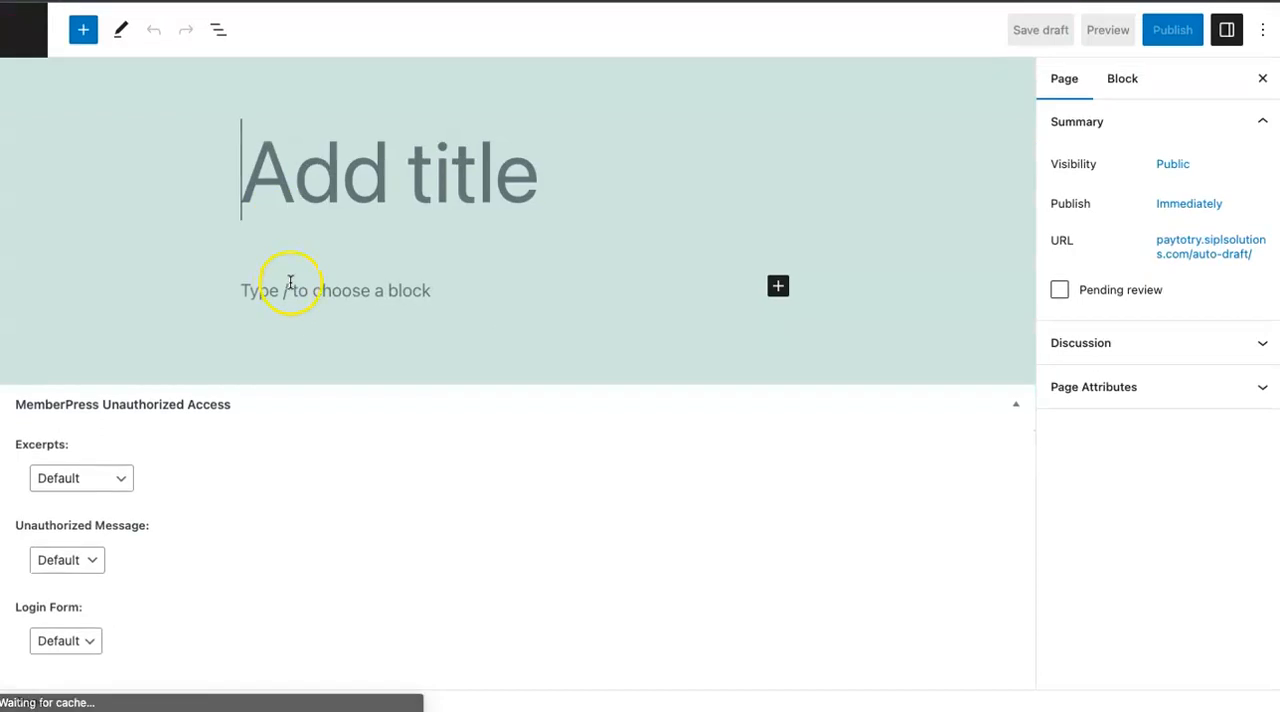
type("T")
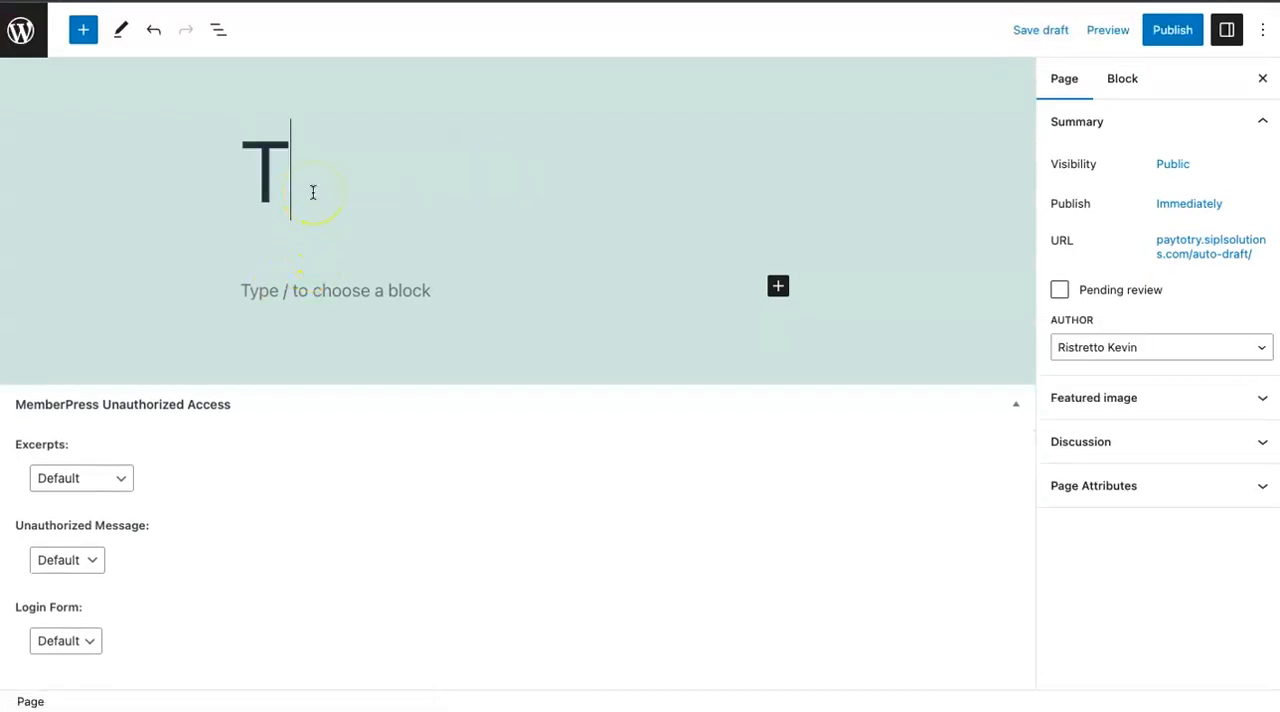
type("est F")
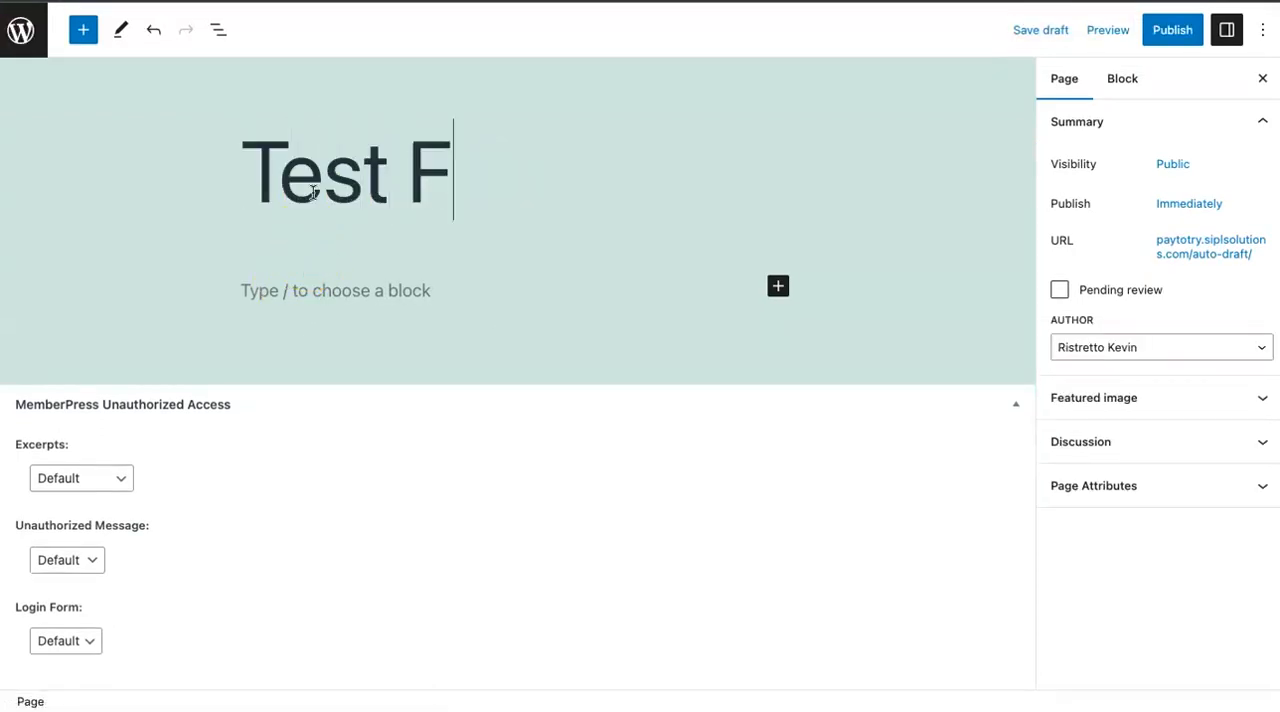
type("o")
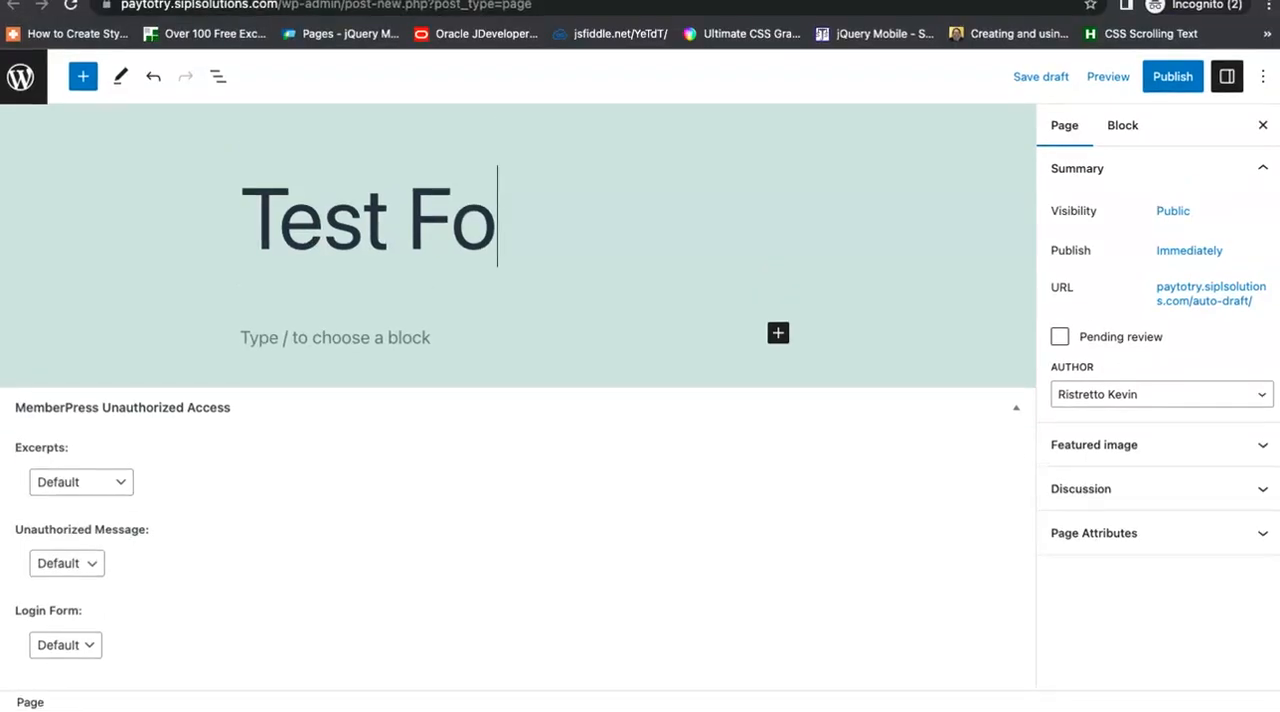
key("ctrl+super+f")
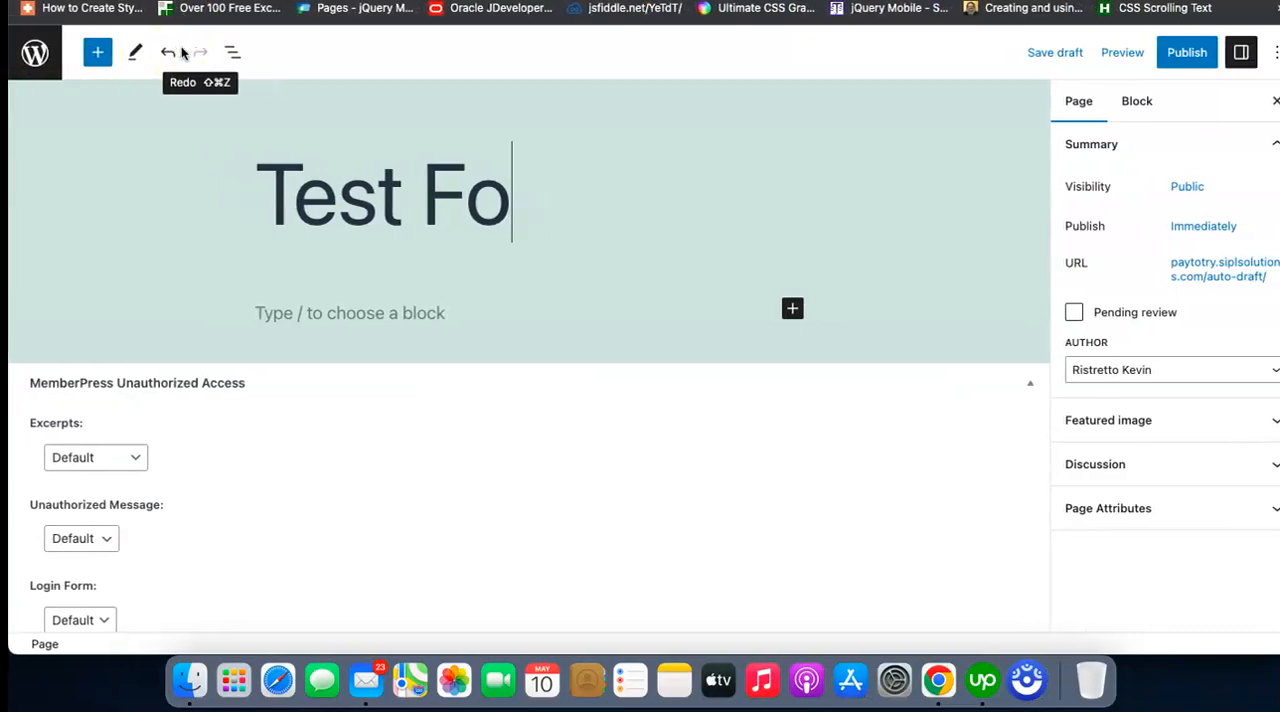
key("ctrl+Right")
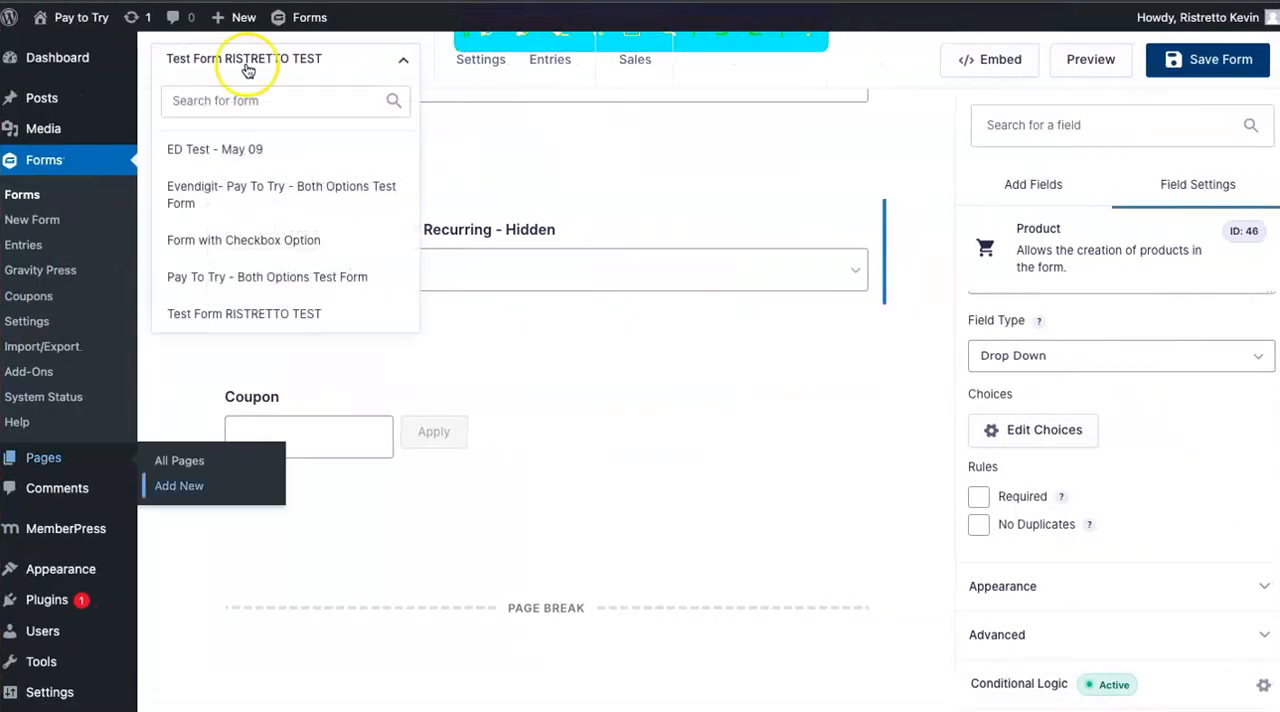
left_click(513, 153)
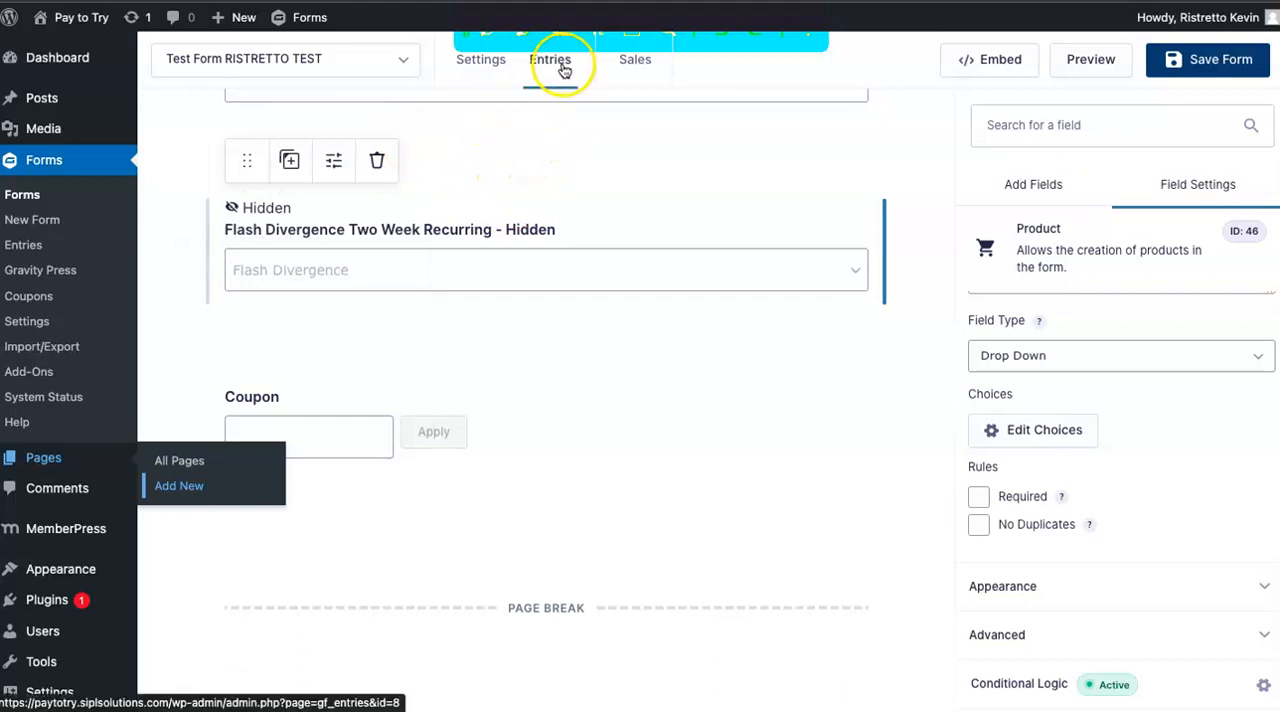
Create a new WordPress page in a separate browser tab and title it "Test Page".
right_click(182, 485)
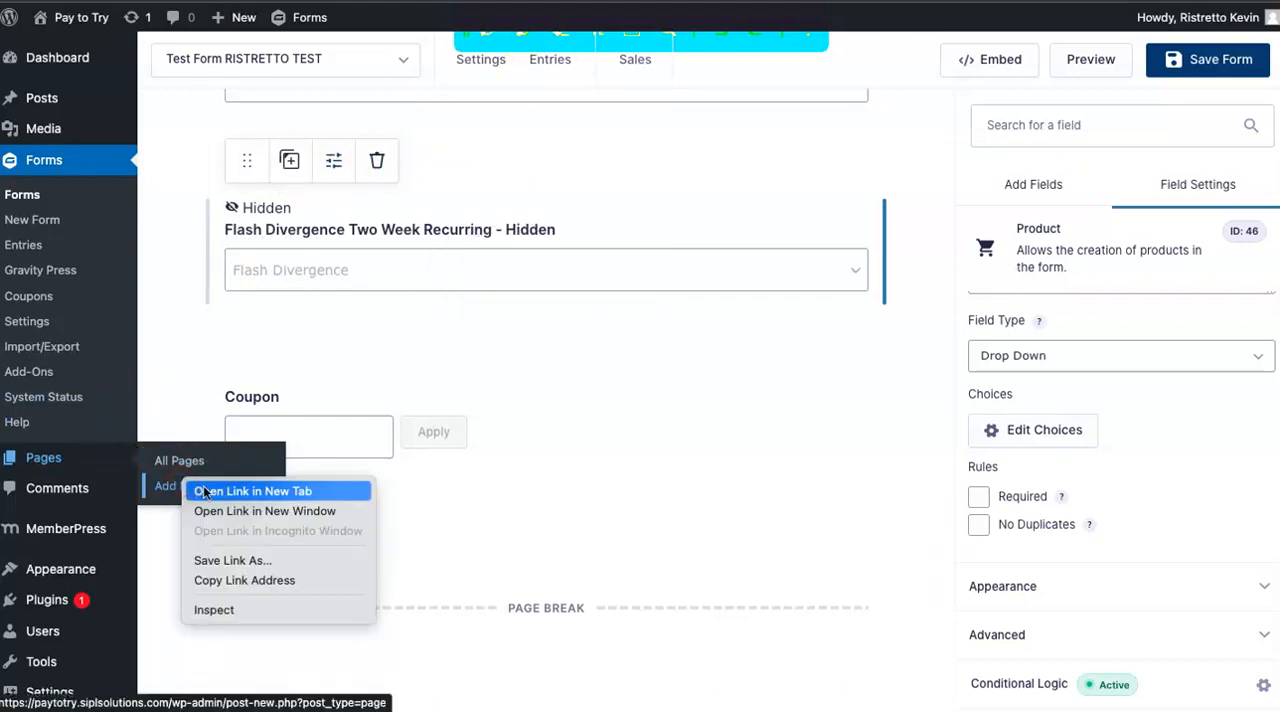
left_click(204, 491)
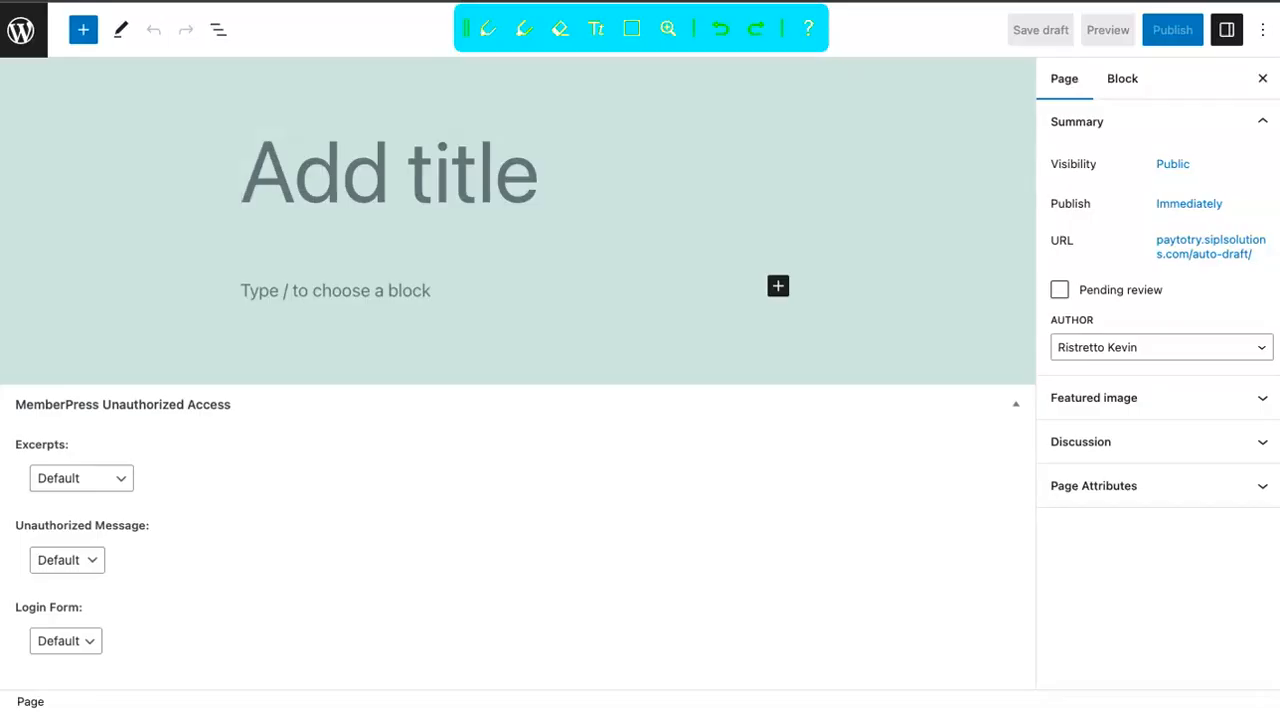
left_click(295, 180)
type("Test")
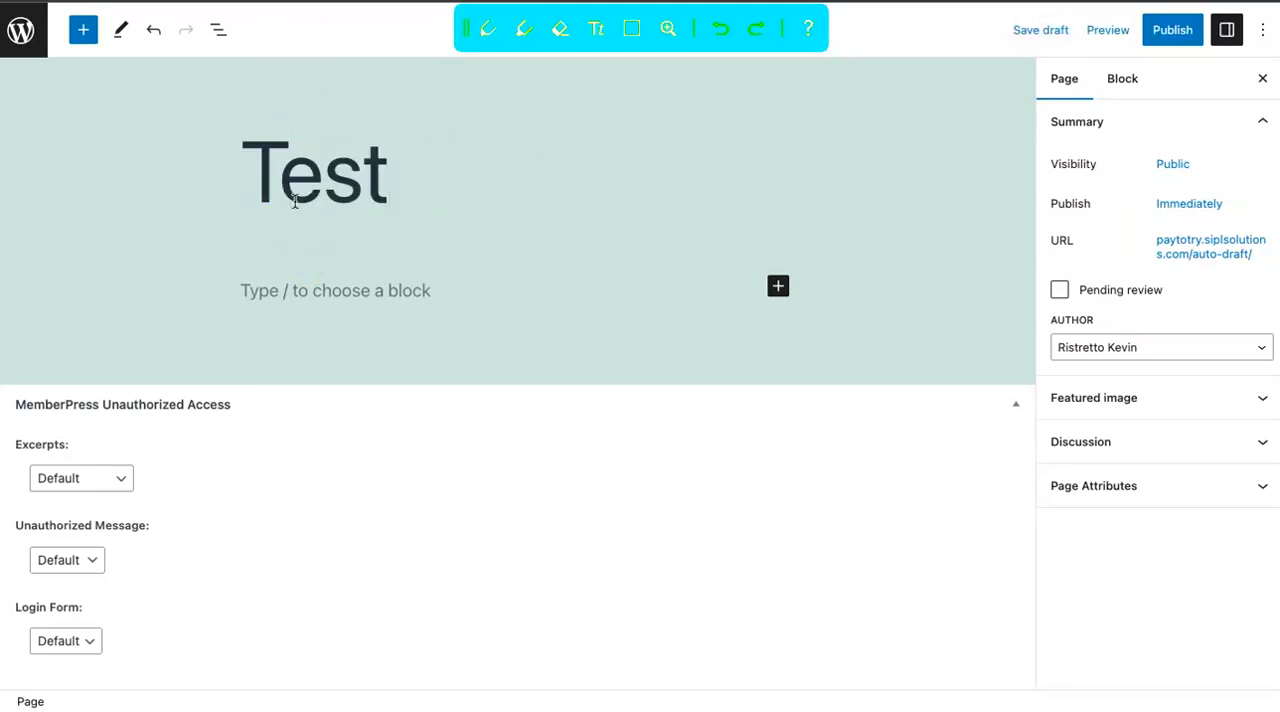
type(" Pae")
key("BackSpace")
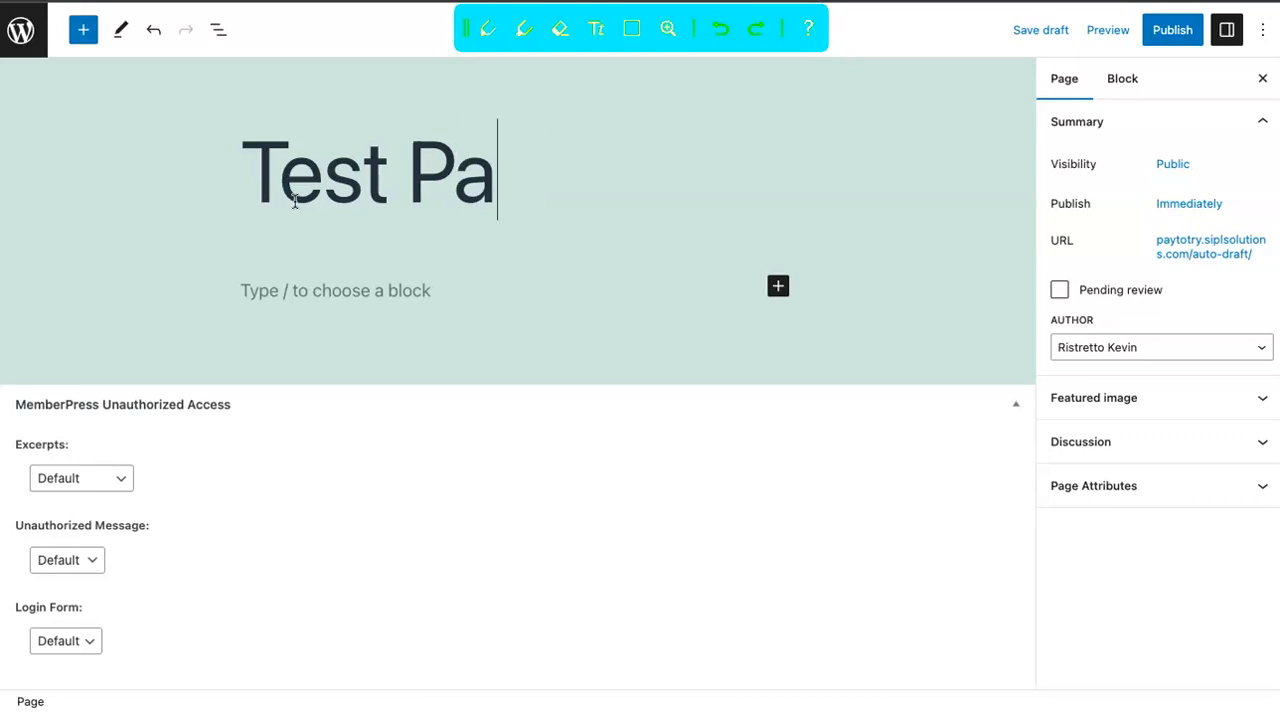
type("ge")
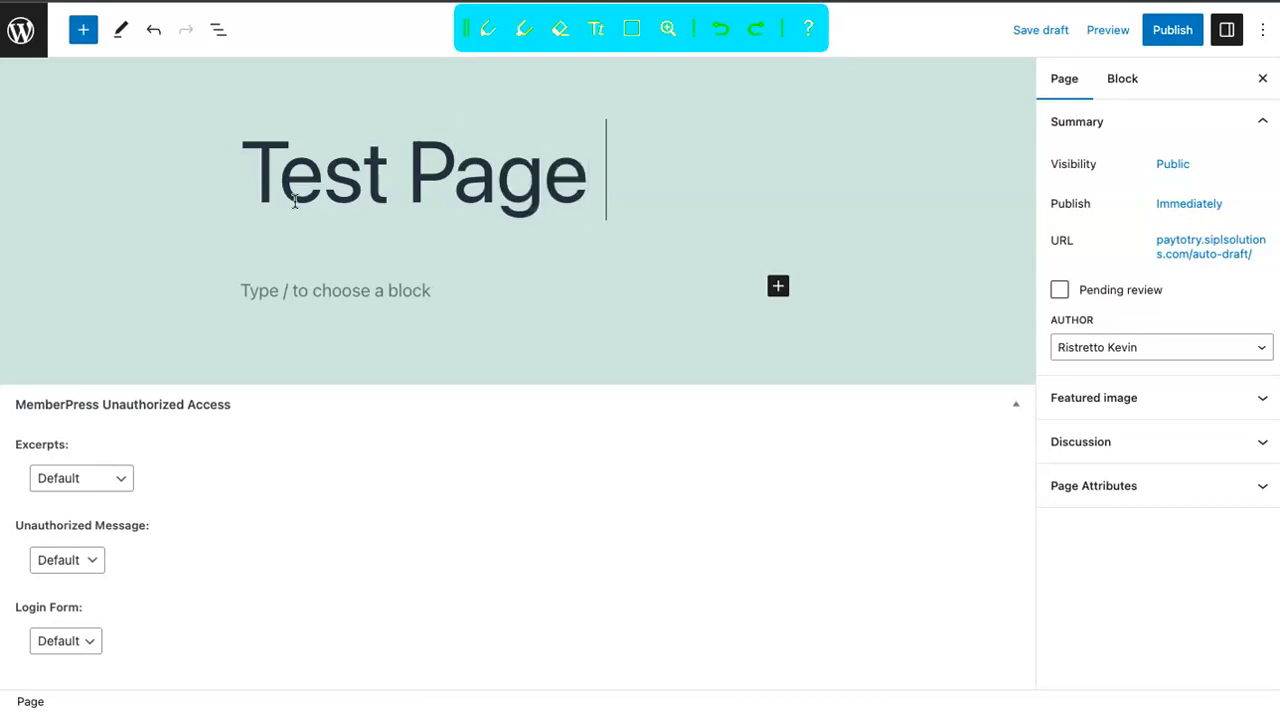
Insert a Gravity Forms block below the page title and set its form to Test Form RISTRETTO TEST.
left_click(778, 286)
left_click(822, 408)
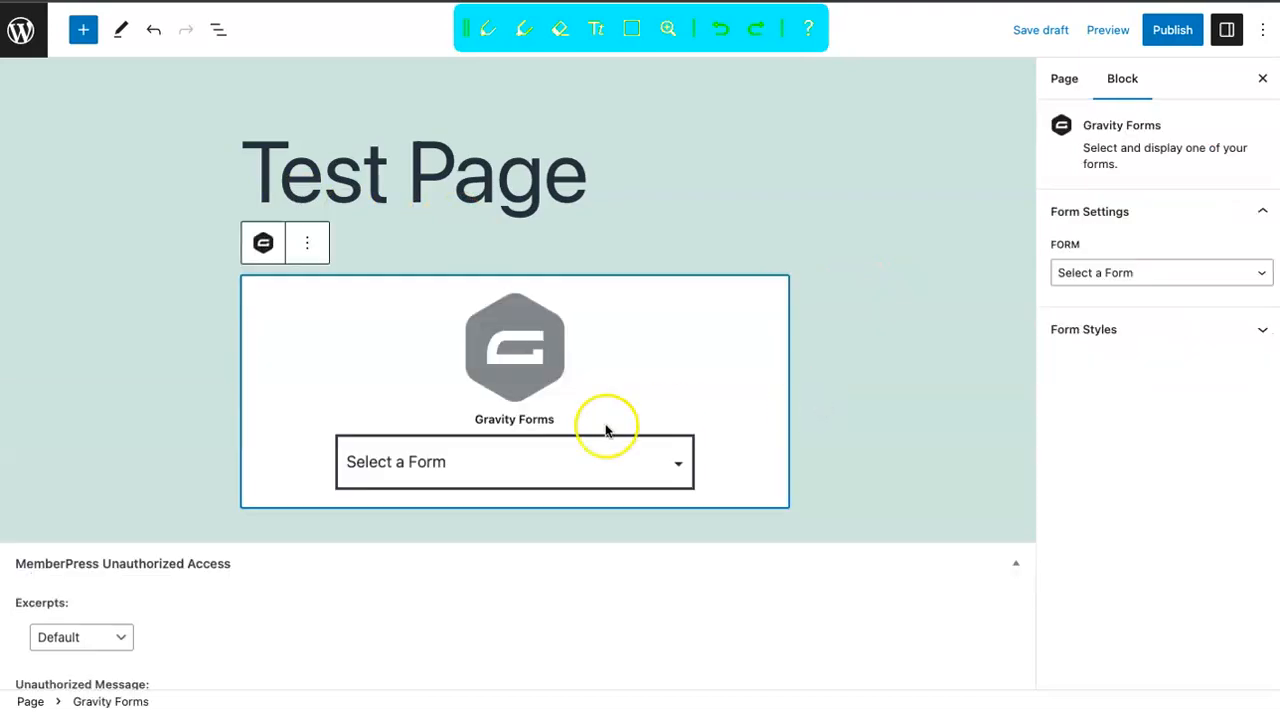
left_click(517, 460)
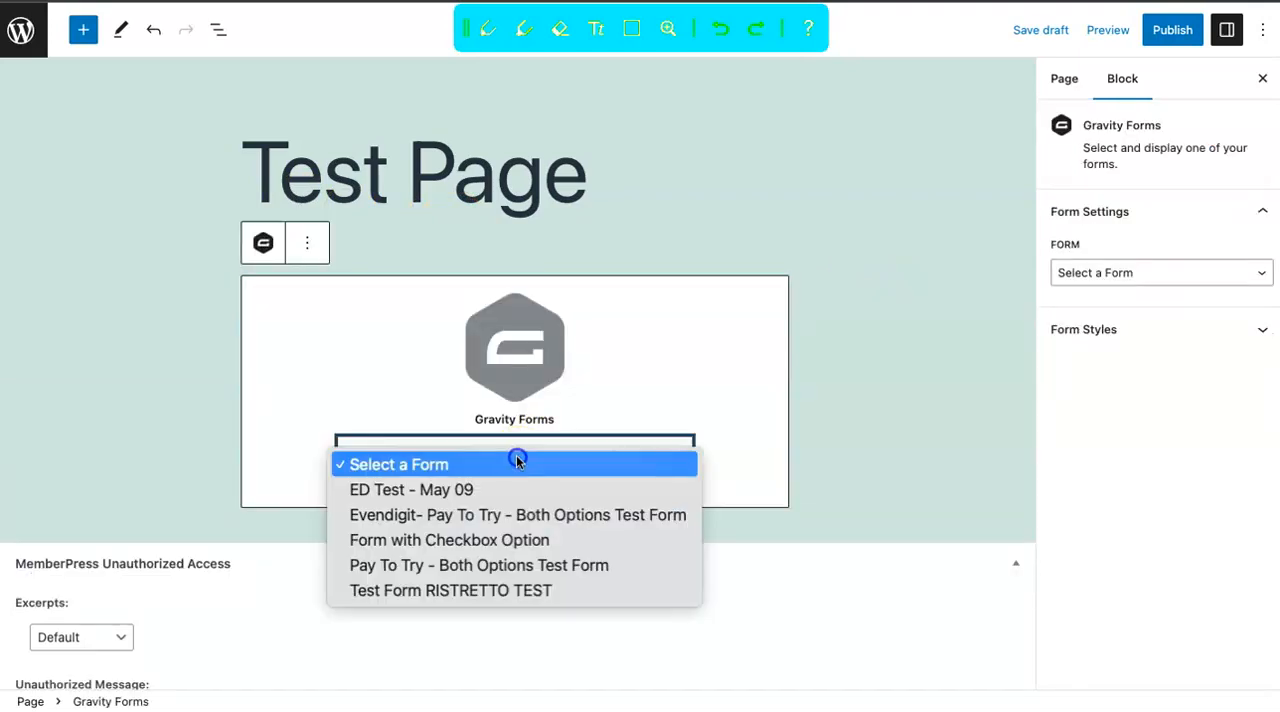
left_click(450, 588)
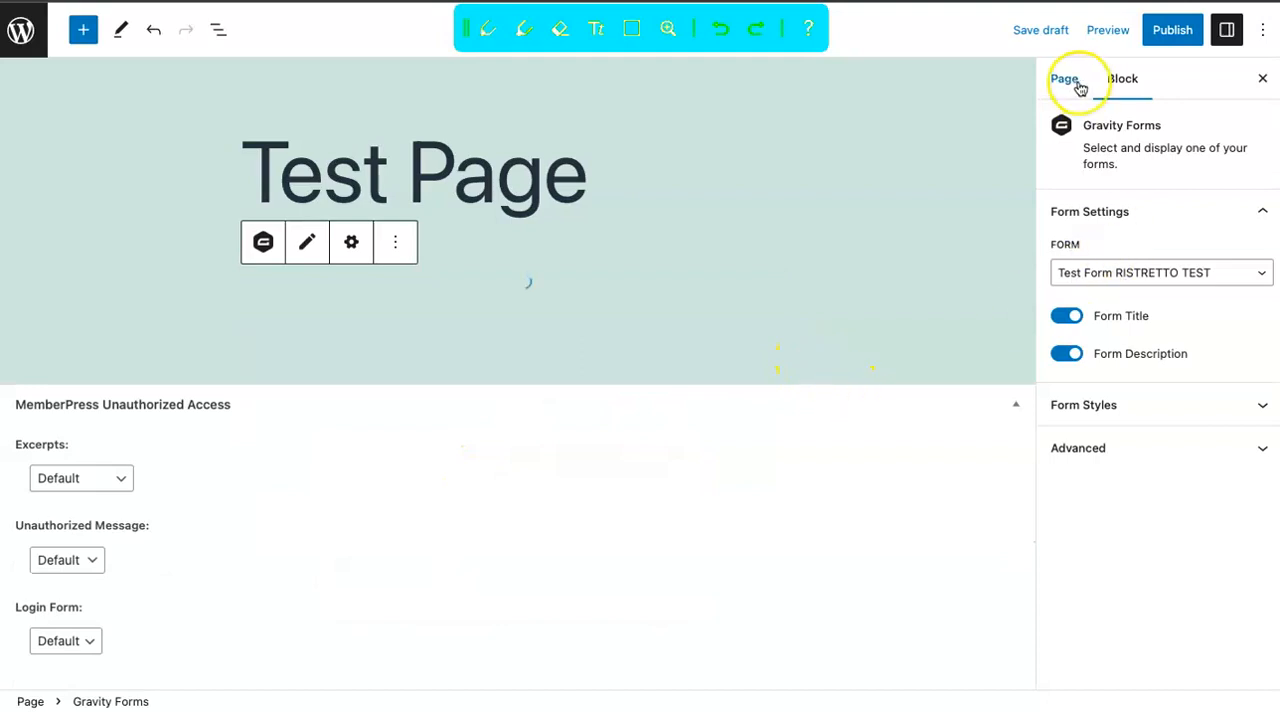
Publish Test Page with its default visibility and publish date, and open the live page.
left_click(1165, 32)
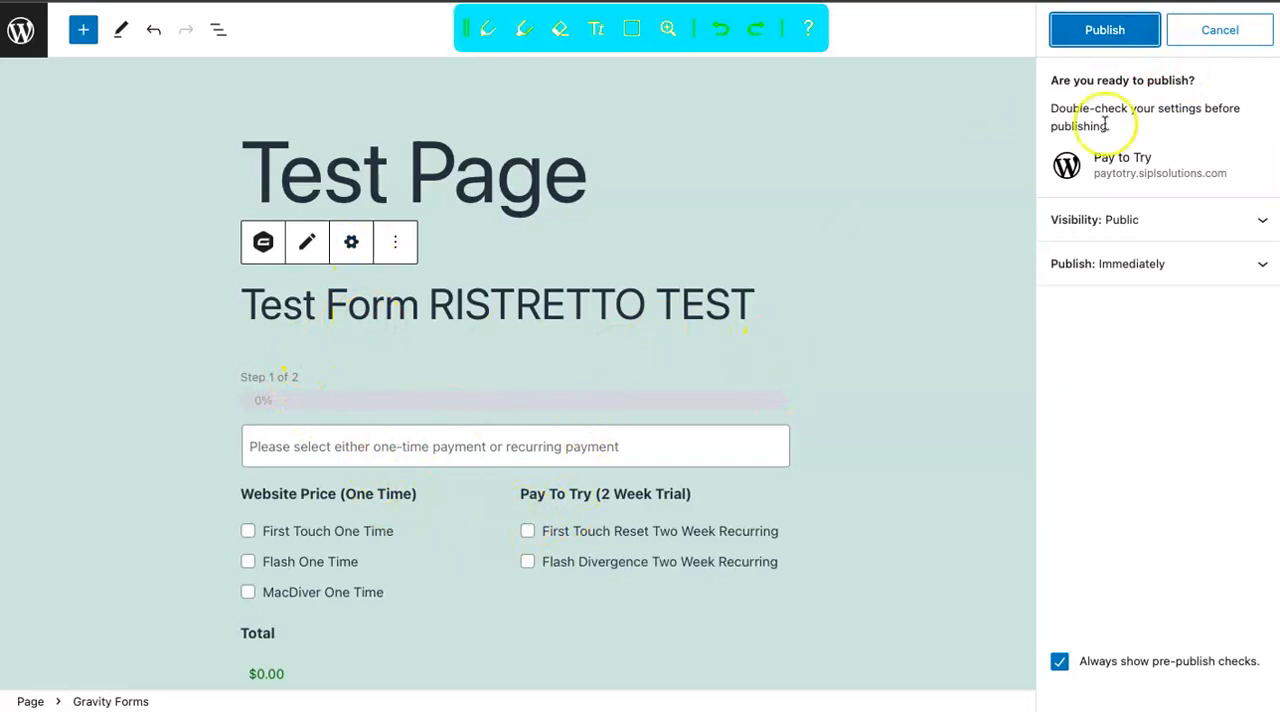
left_click(1105, 30)
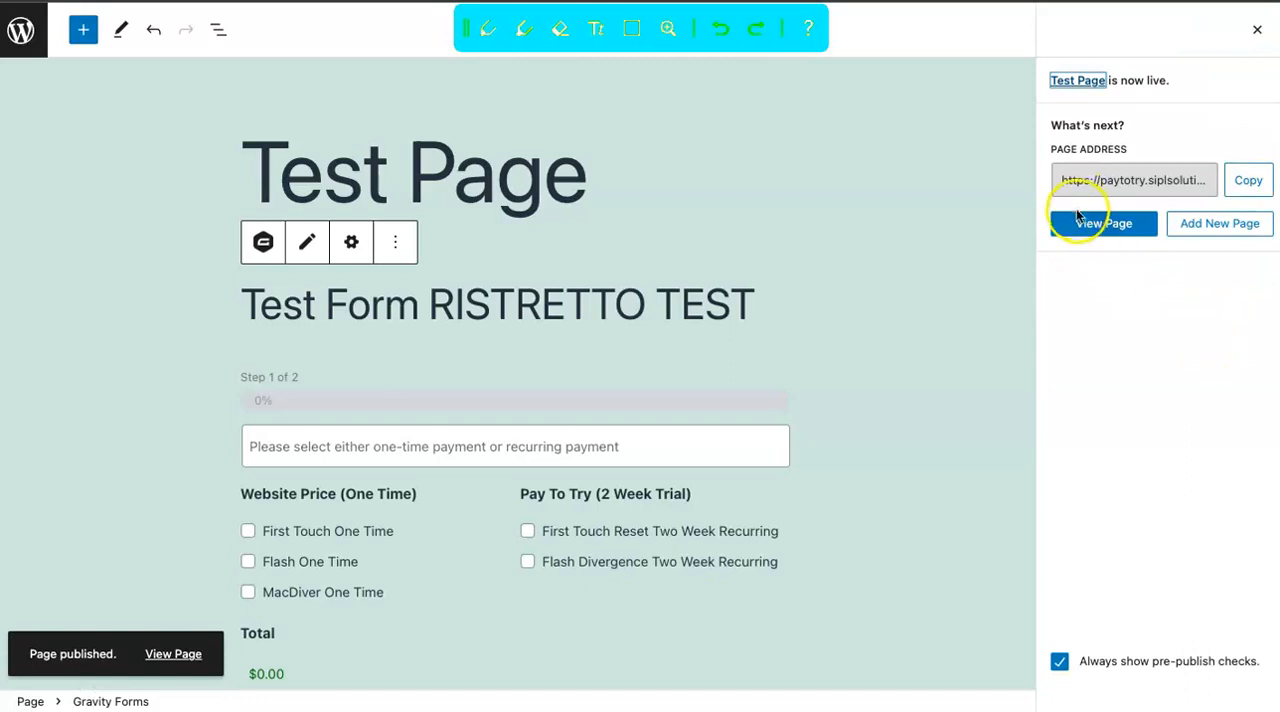
left_click(1104, 223)
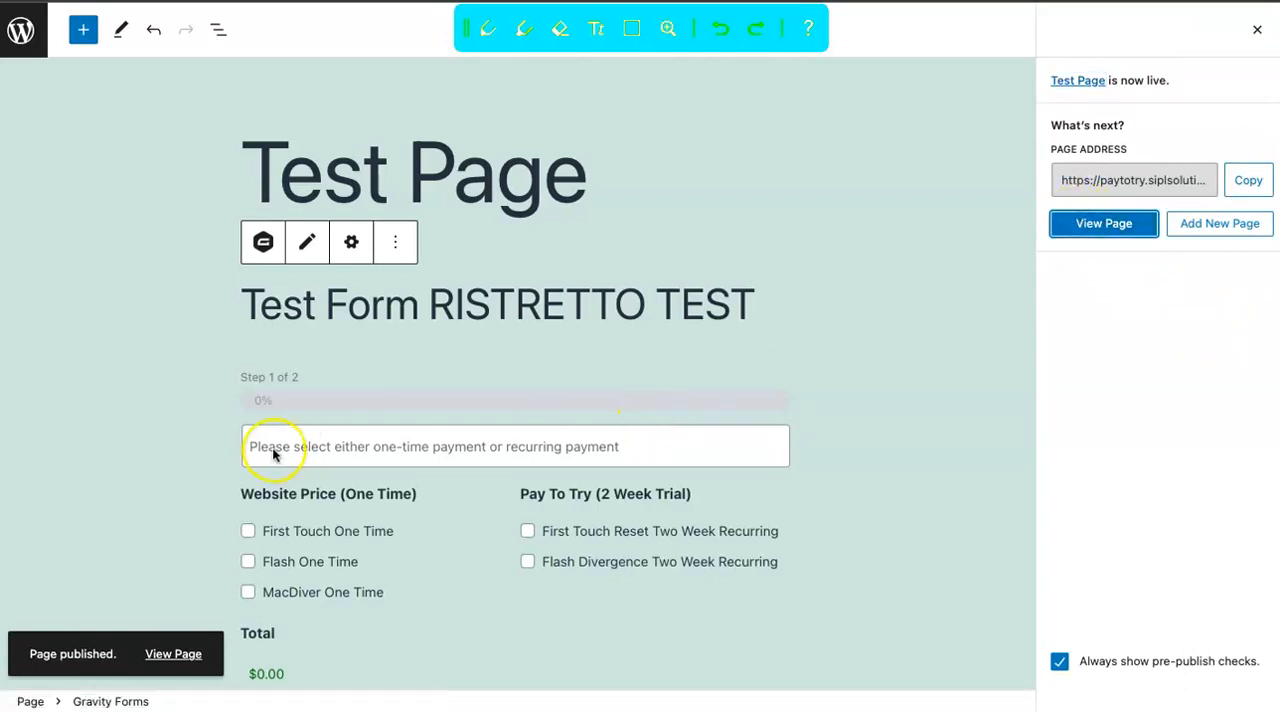
Select the First Touch One Time option under Website Price (One Time) in the published form.
scroll(573, 476, "down", 3)
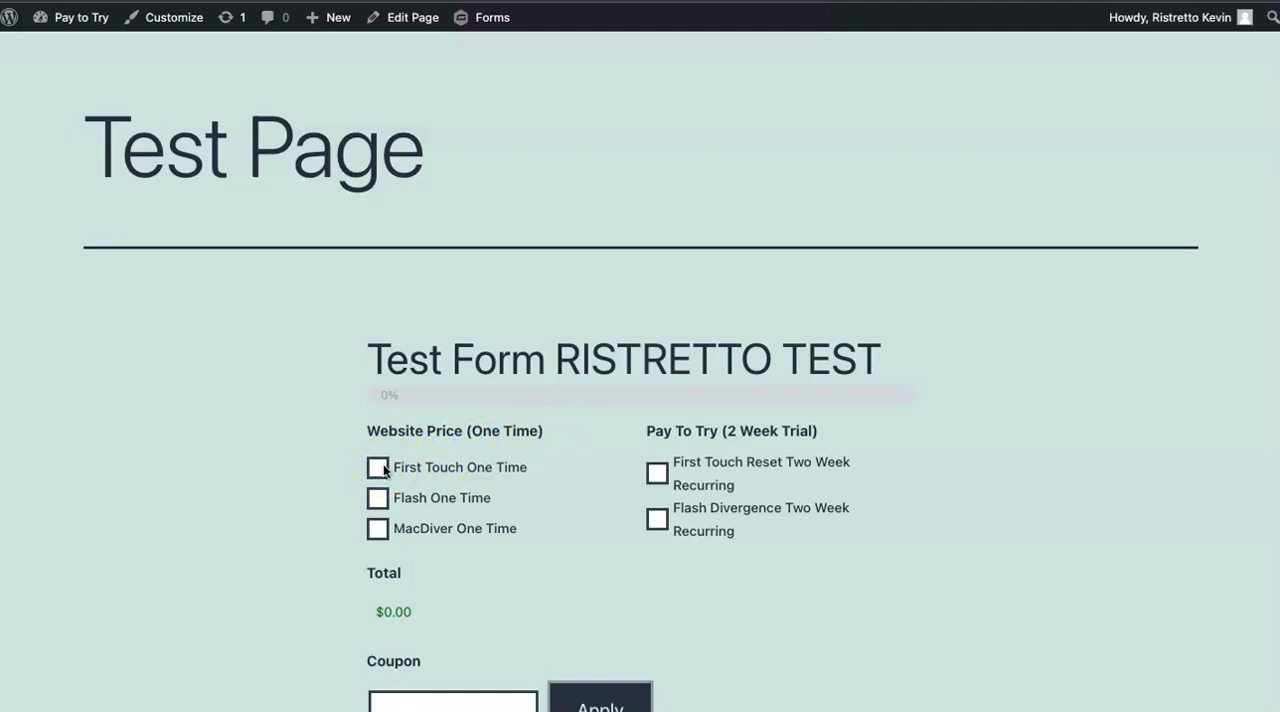
scroll(384, 470, "down", 1)
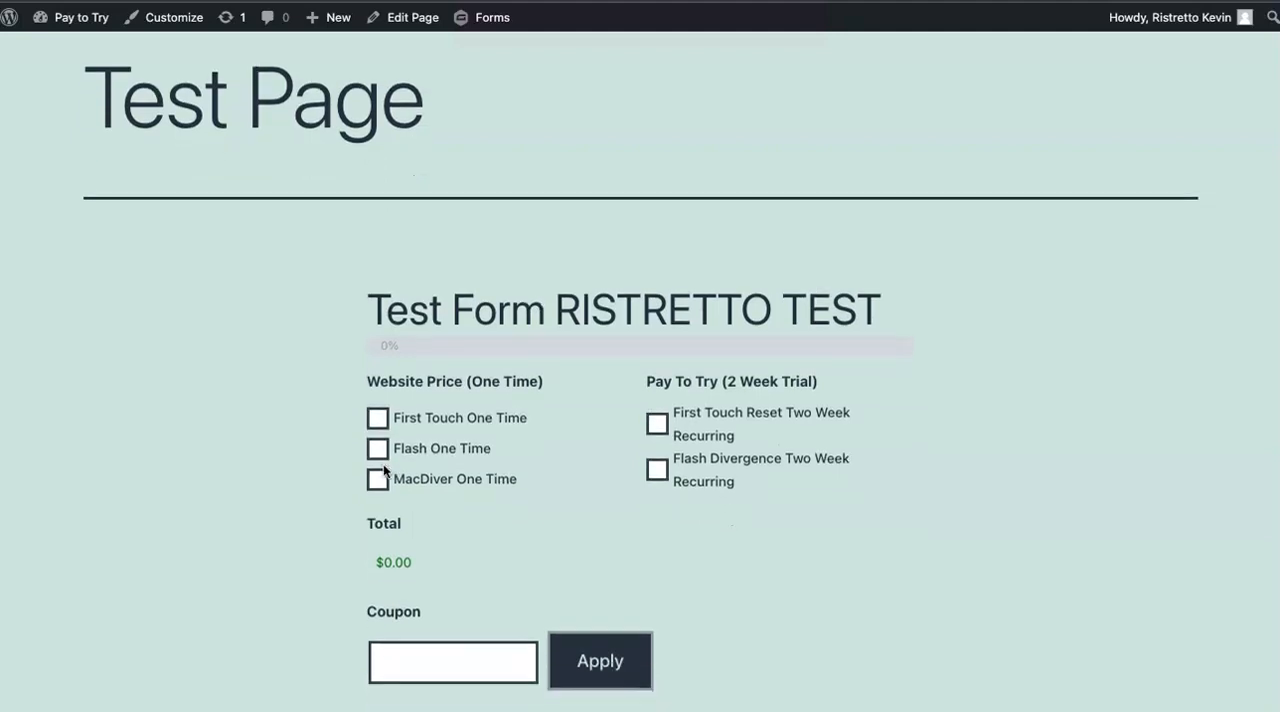
left_click(378, 421)
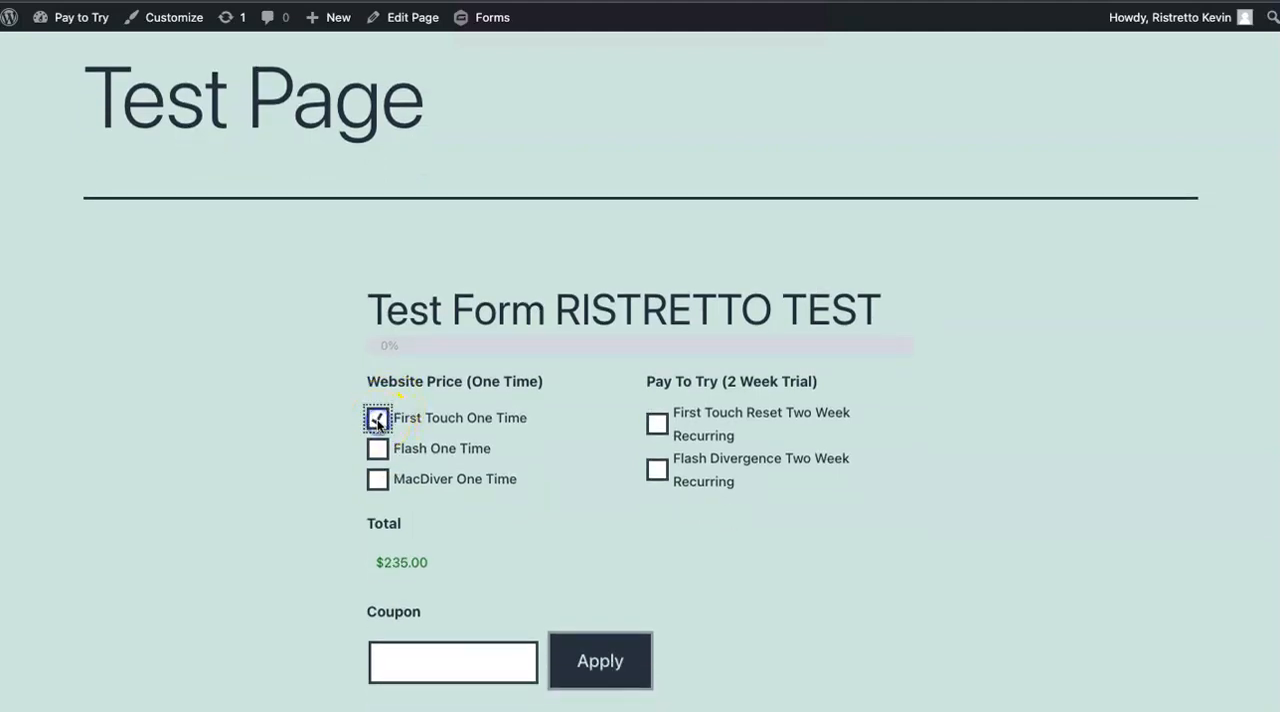
Add the MacDiver One Time and First Touch Reset Two Week Recurring options to the order and advance to the form's next page.
left_click(377, 479)
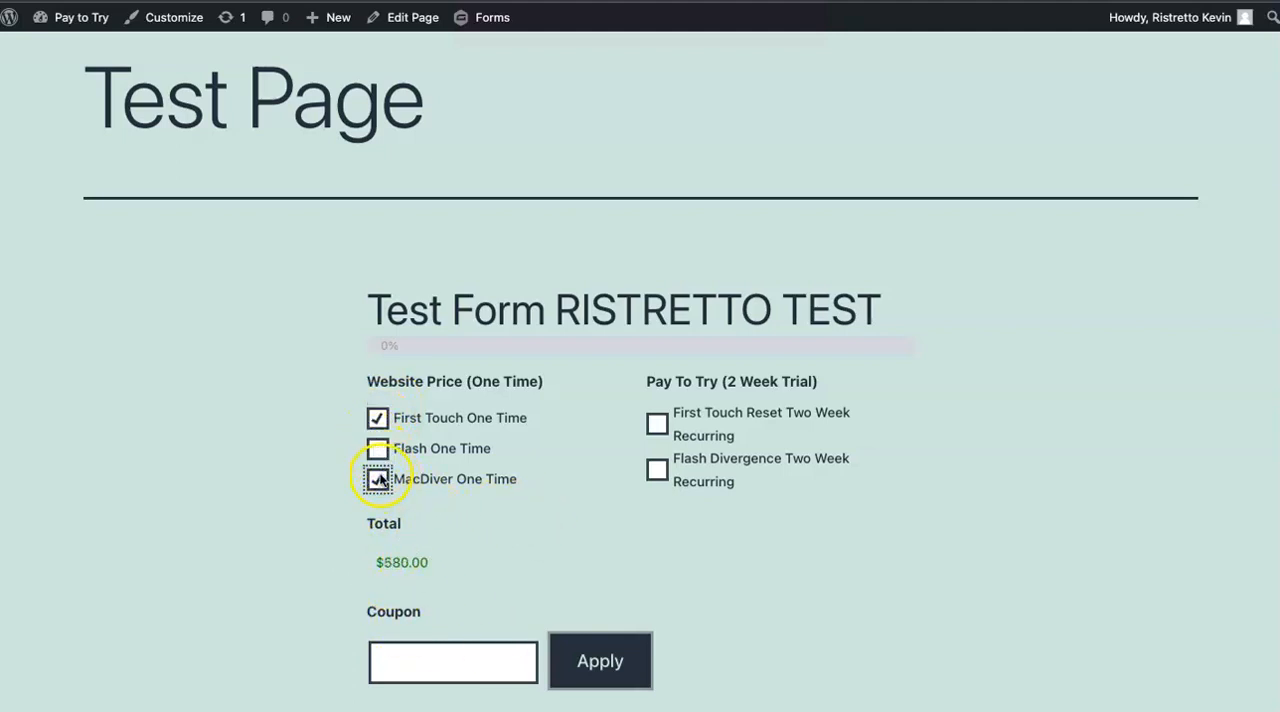
left_click(658, 425)
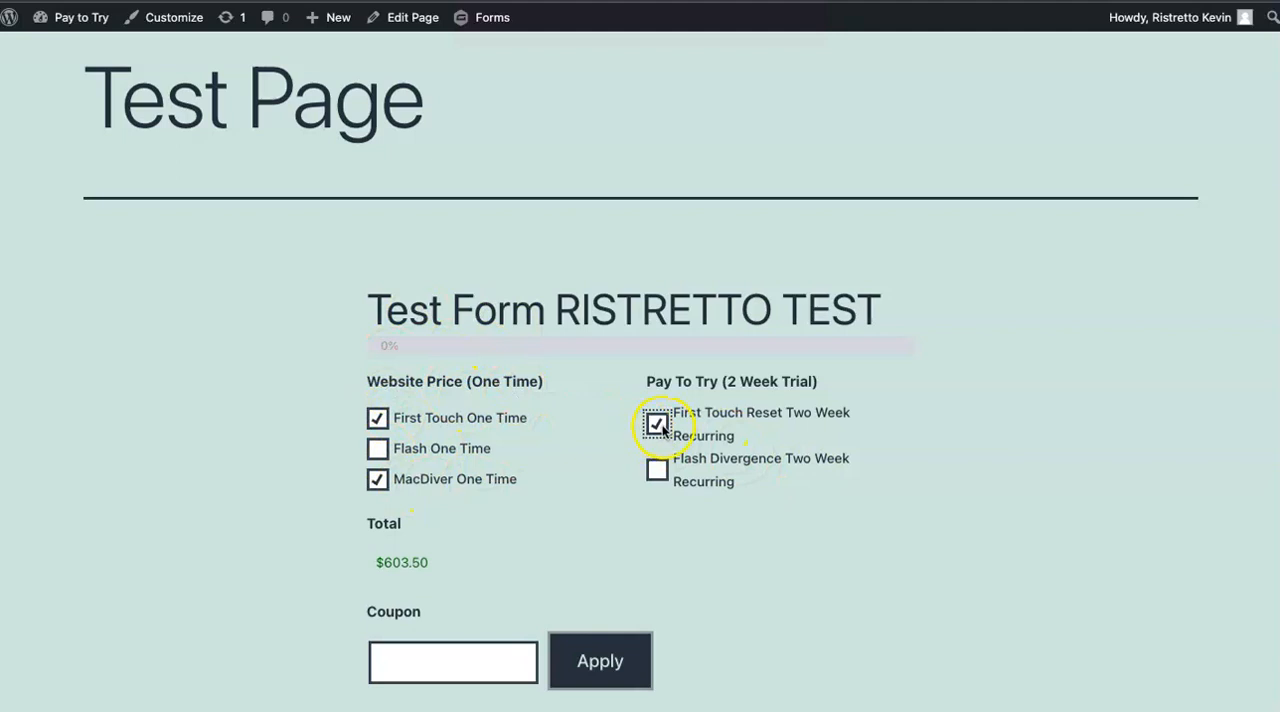
scroll(579, 476, "down", 4)
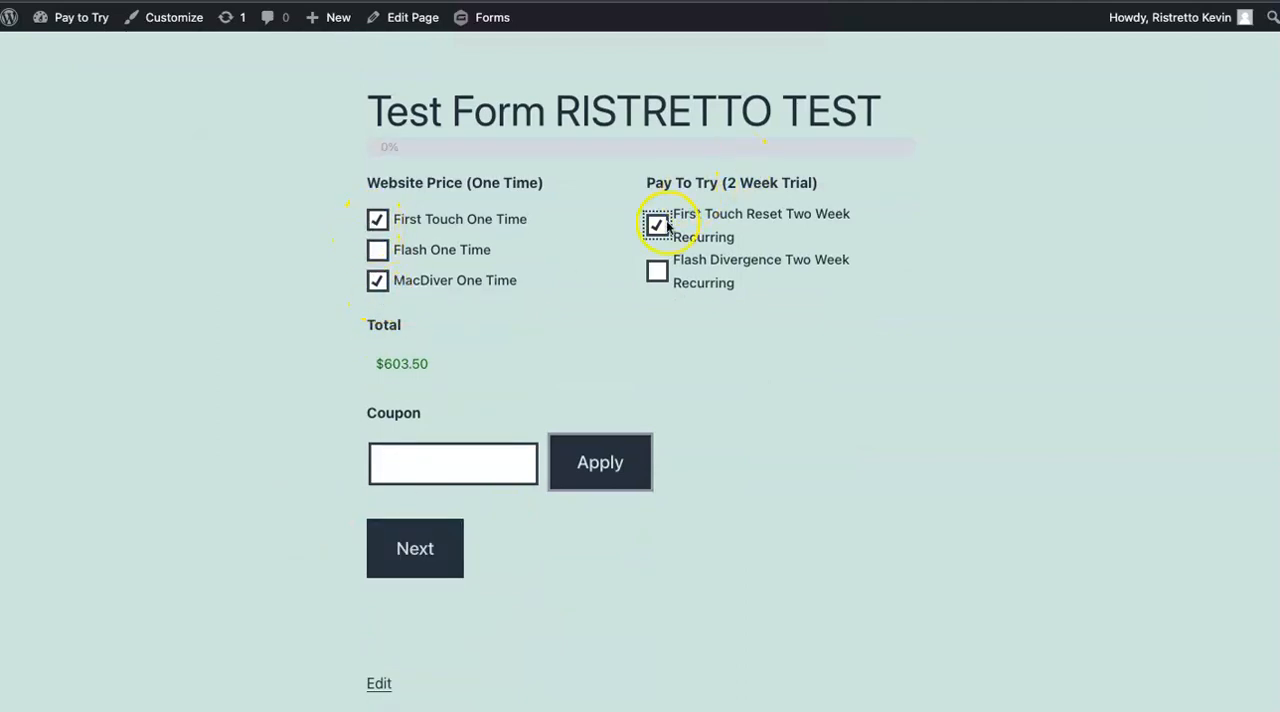
left_click(395, 563)
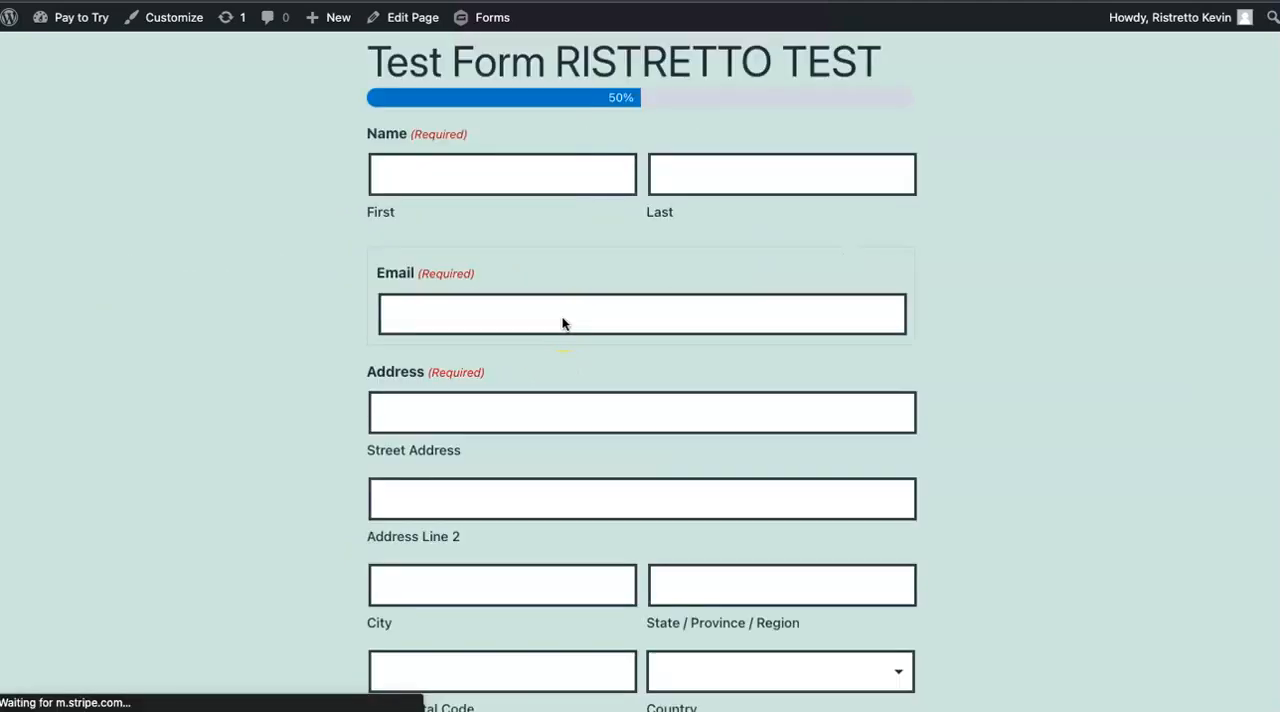
Fill in the required first name, last name and email fields with test customer details.
left_click(379, 185)
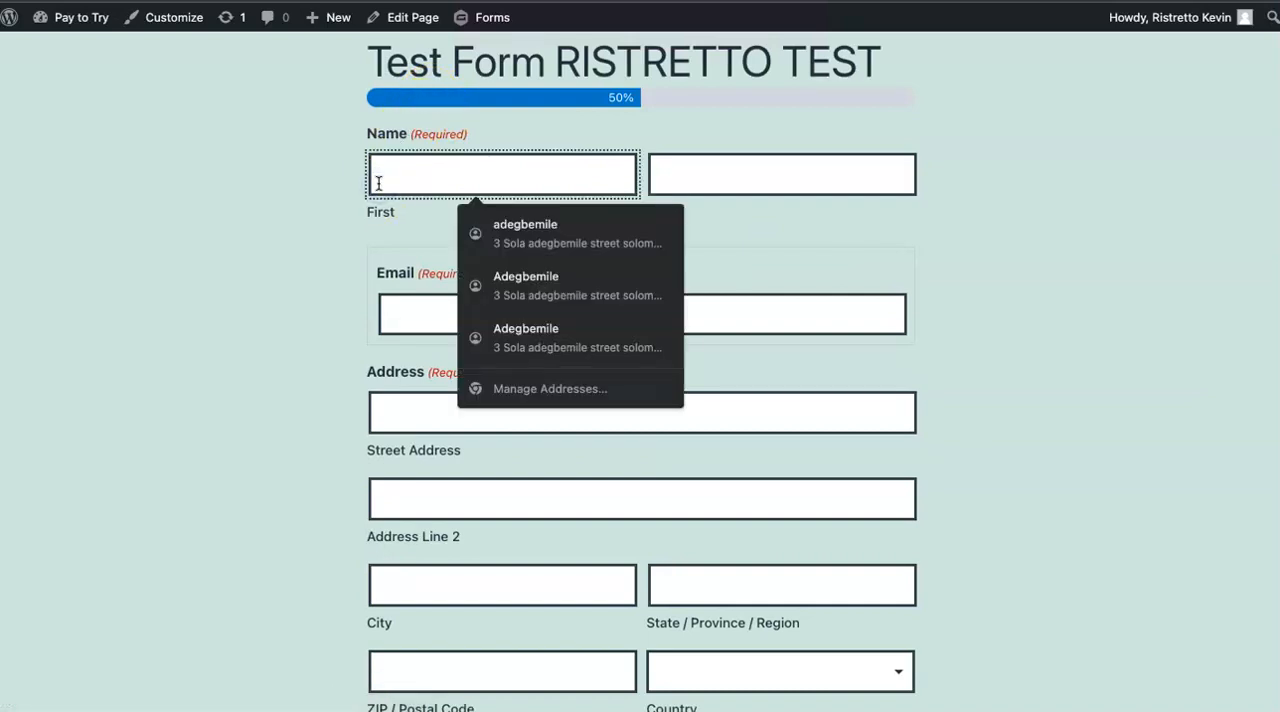
type("test")
key("Tab")
type("test")
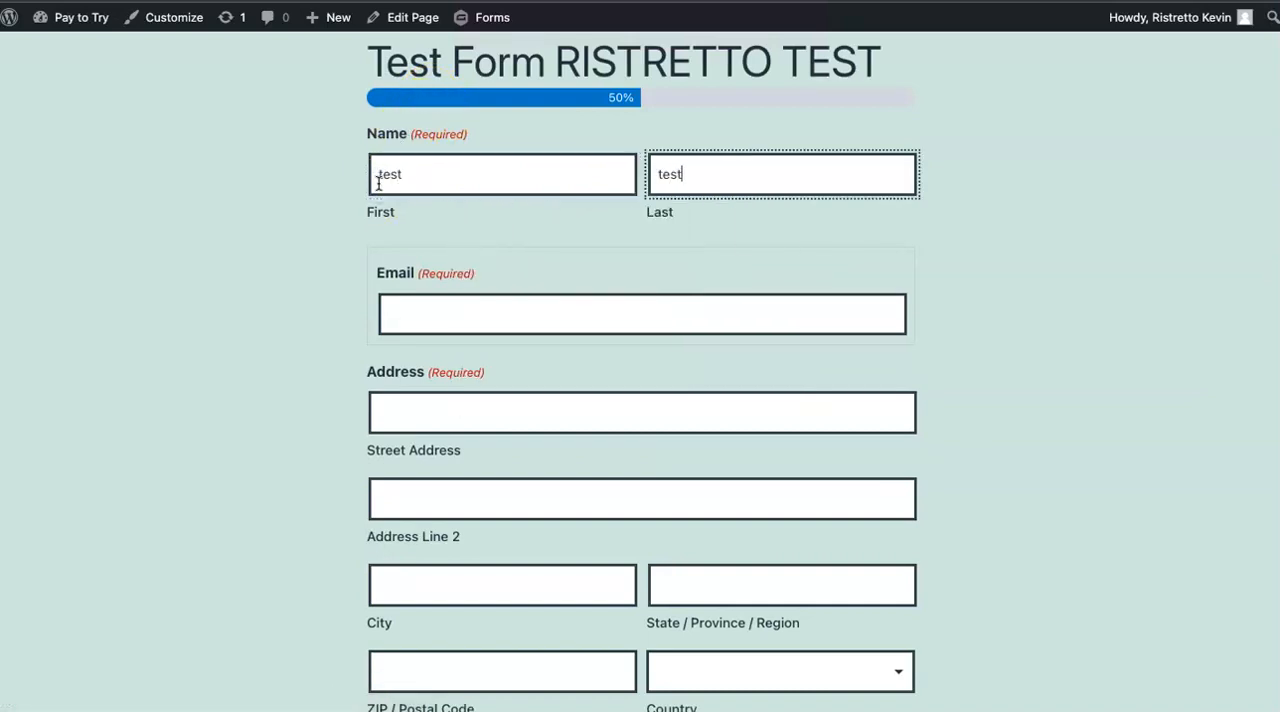
left_click(405, 295)
type("test123@123.com")
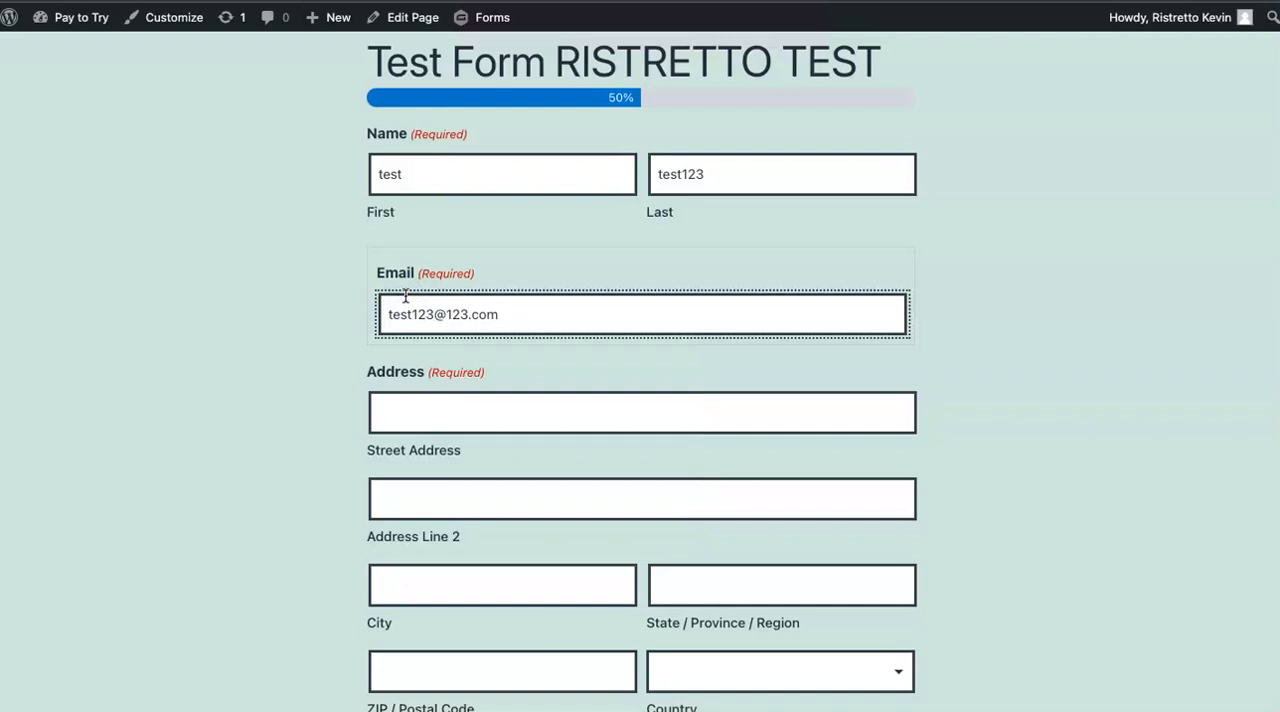
Fill in both street address lines, the city, state and postal code, and set the country to Montenegro.
key("Tab")
type("jk")
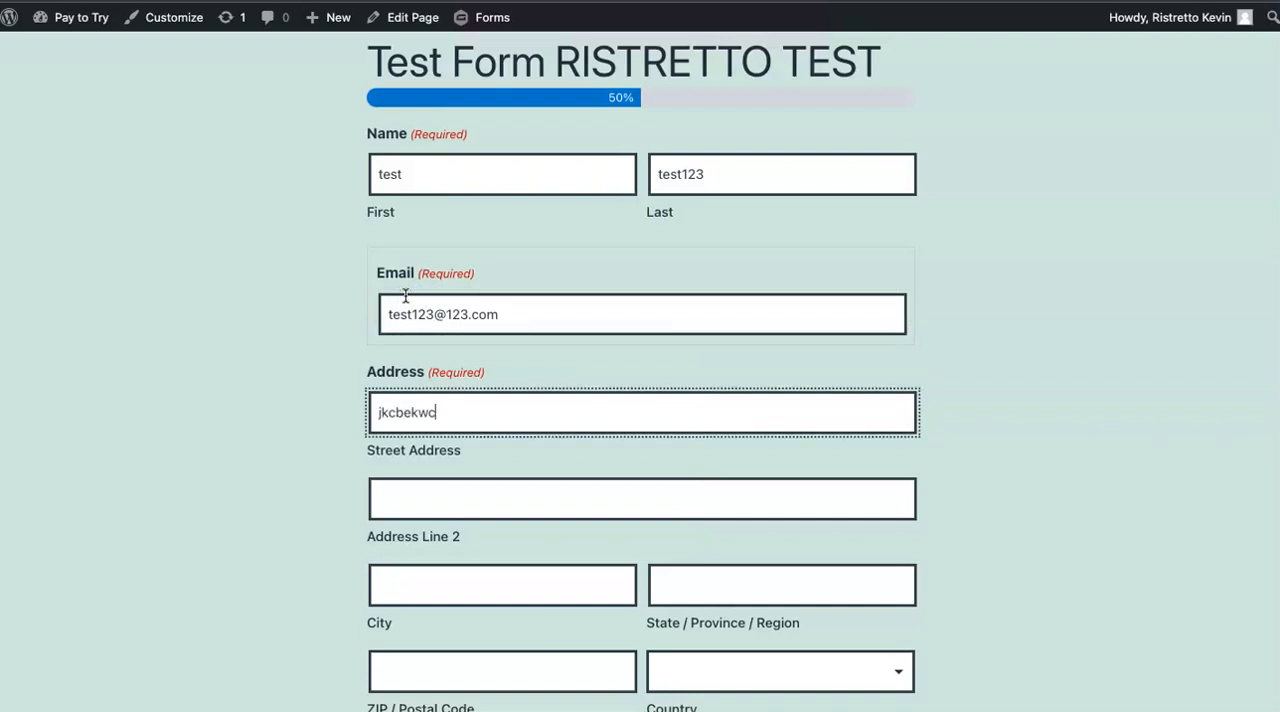
left_click(380, 492)
type("duwqbcruq3 cri3vbcuir3bbuc3ibrc")
left_click(415, 592)
type("cekbucr")
left_click(683, 592)
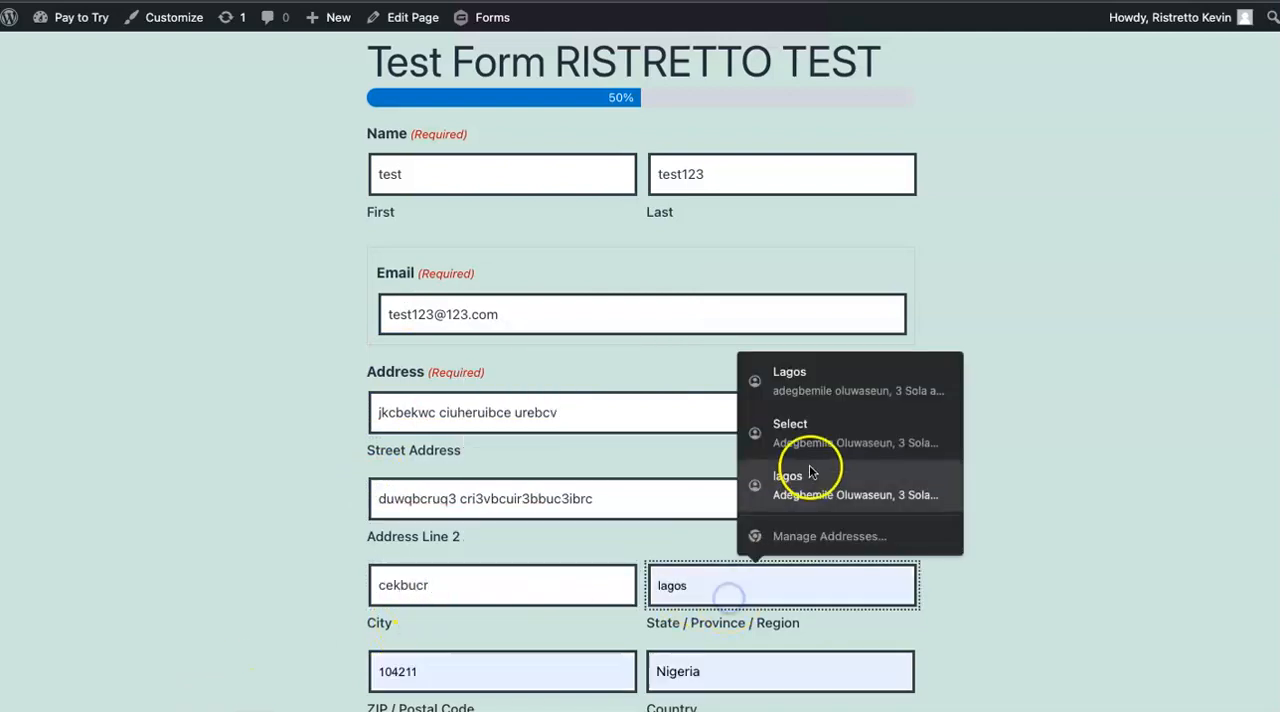
left_click(786, 490)
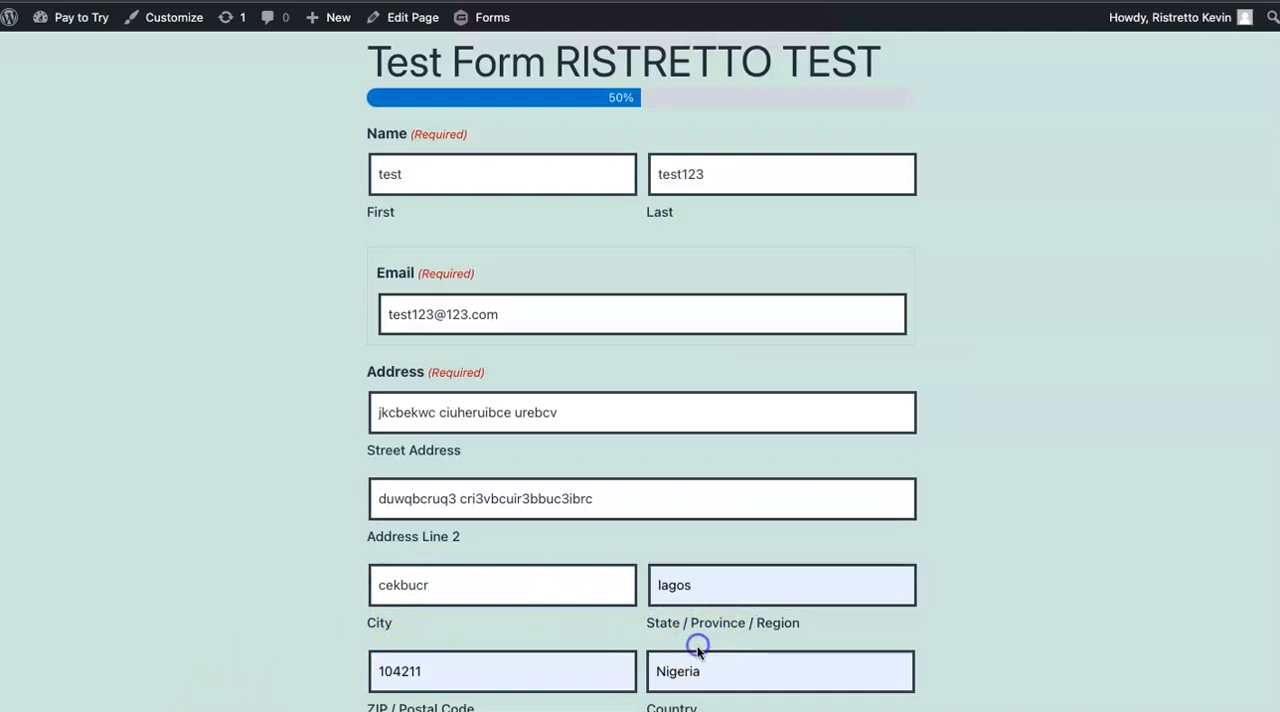
left_click(697, 665)
left_click(695, 380)
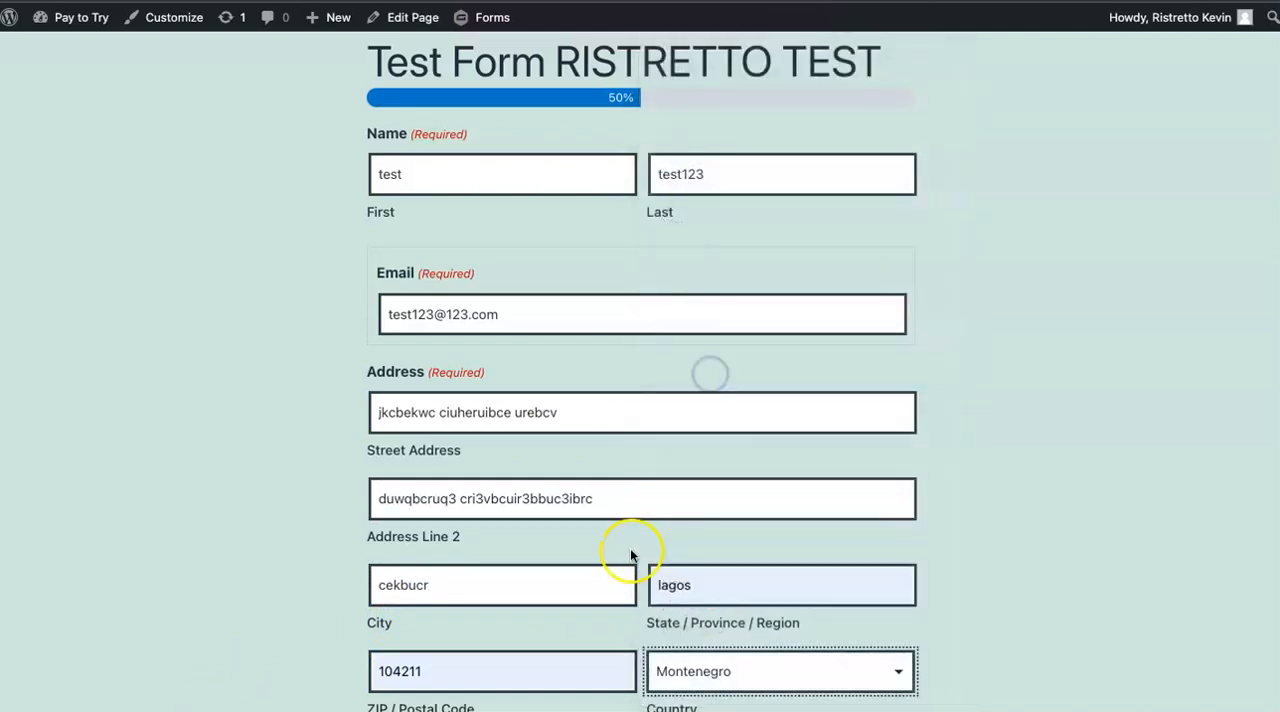
Enter the test credit card number, expiry date and CVC, fill in the cardholder name, and submit the form.
scroll(620, 540, "down", 5)
left_click(500, 385)
type("4242 4242 4242 4242 04 / 24 242")
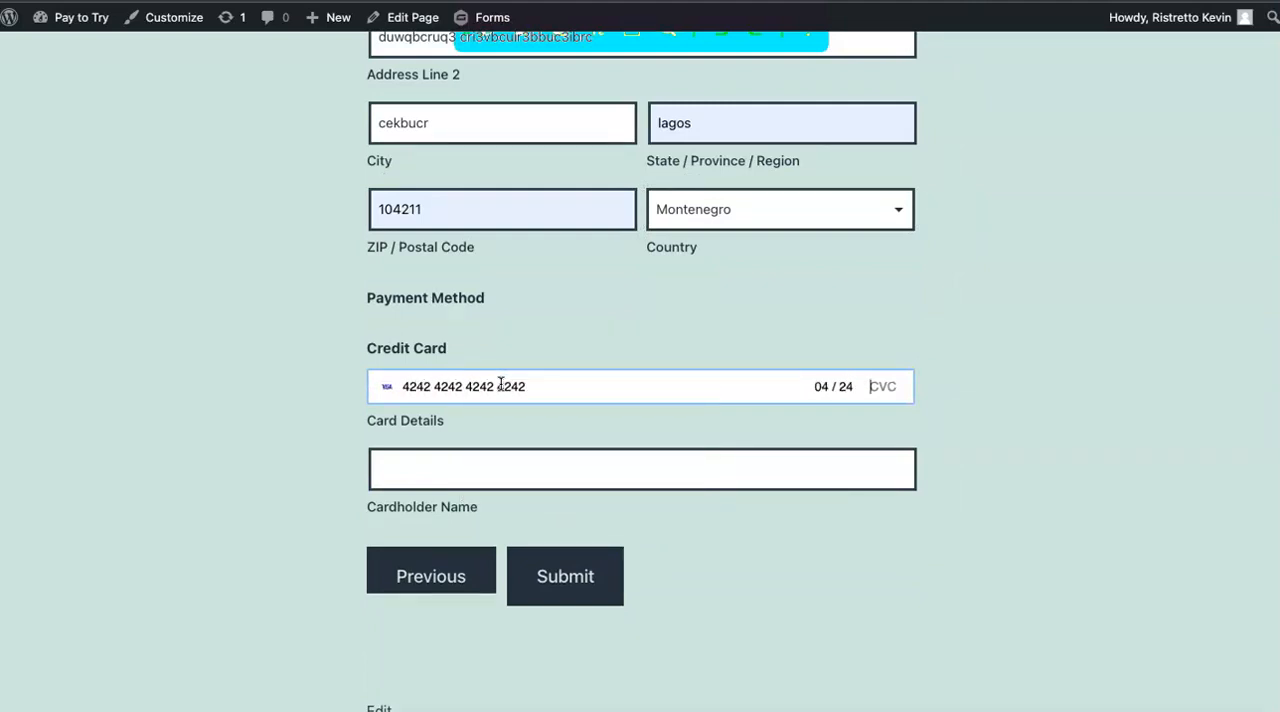
left_click(420, 453)
type("dhqbe uxeqbgcxir")
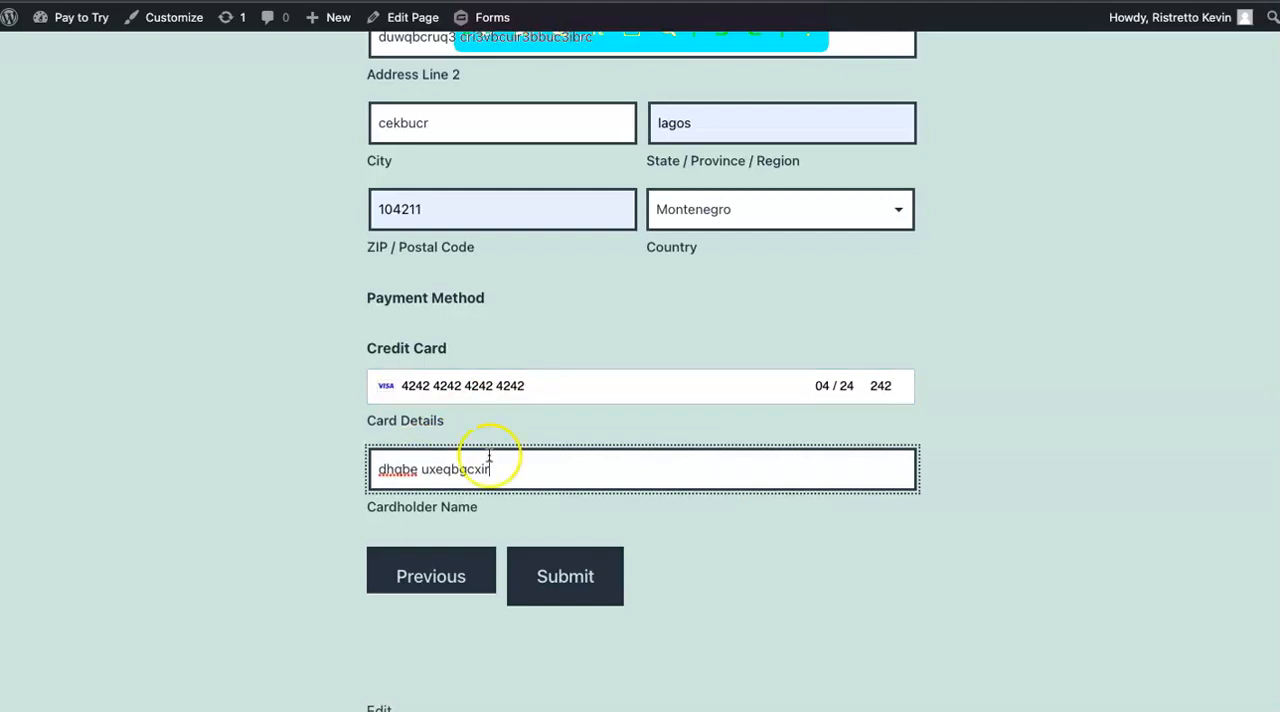
left_click(570, 597)
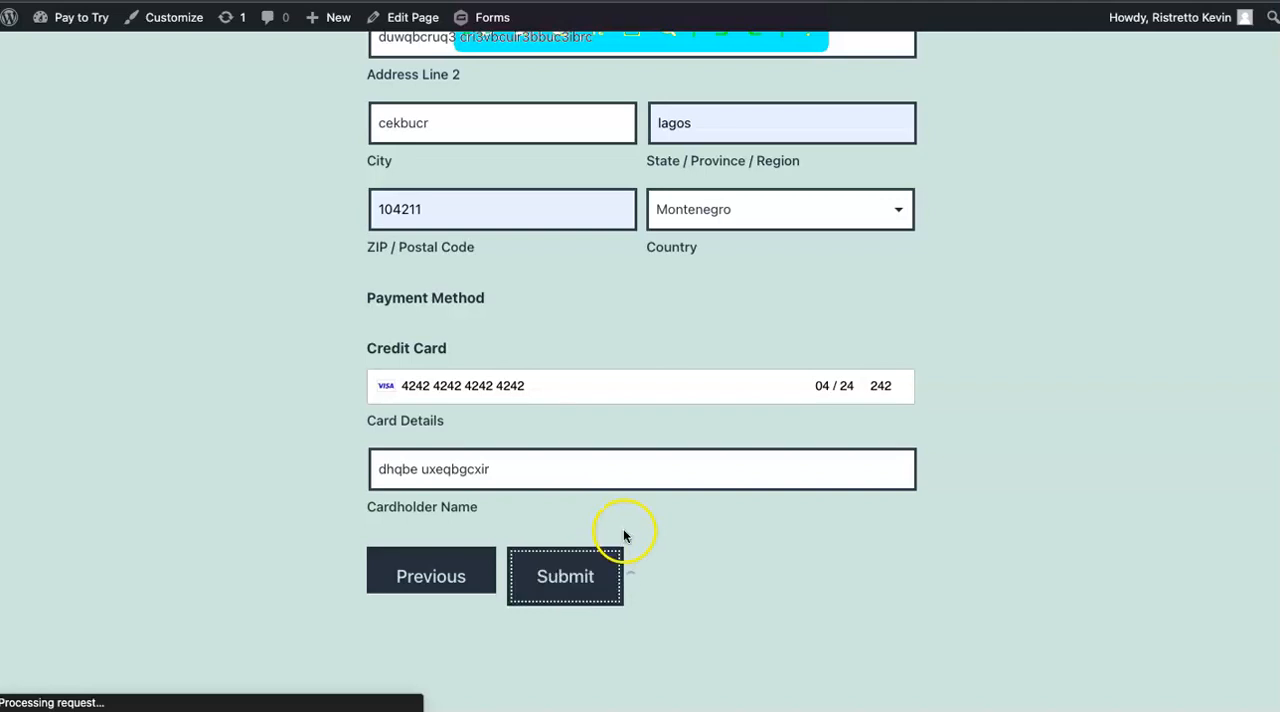
Open the Gravity Forms entries in the admin tab and review the order details of the ED Test - May 09 entry.
scroll(620, 275, "up", 2)
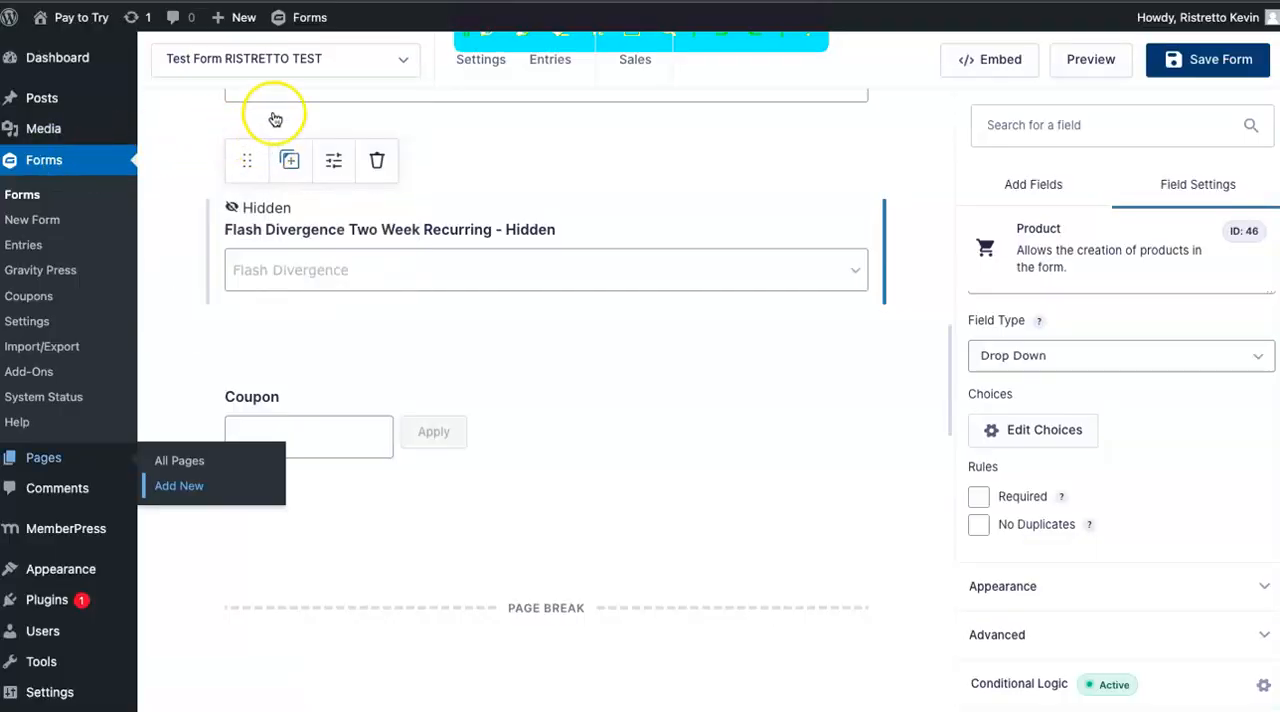
left_click(29, 246)
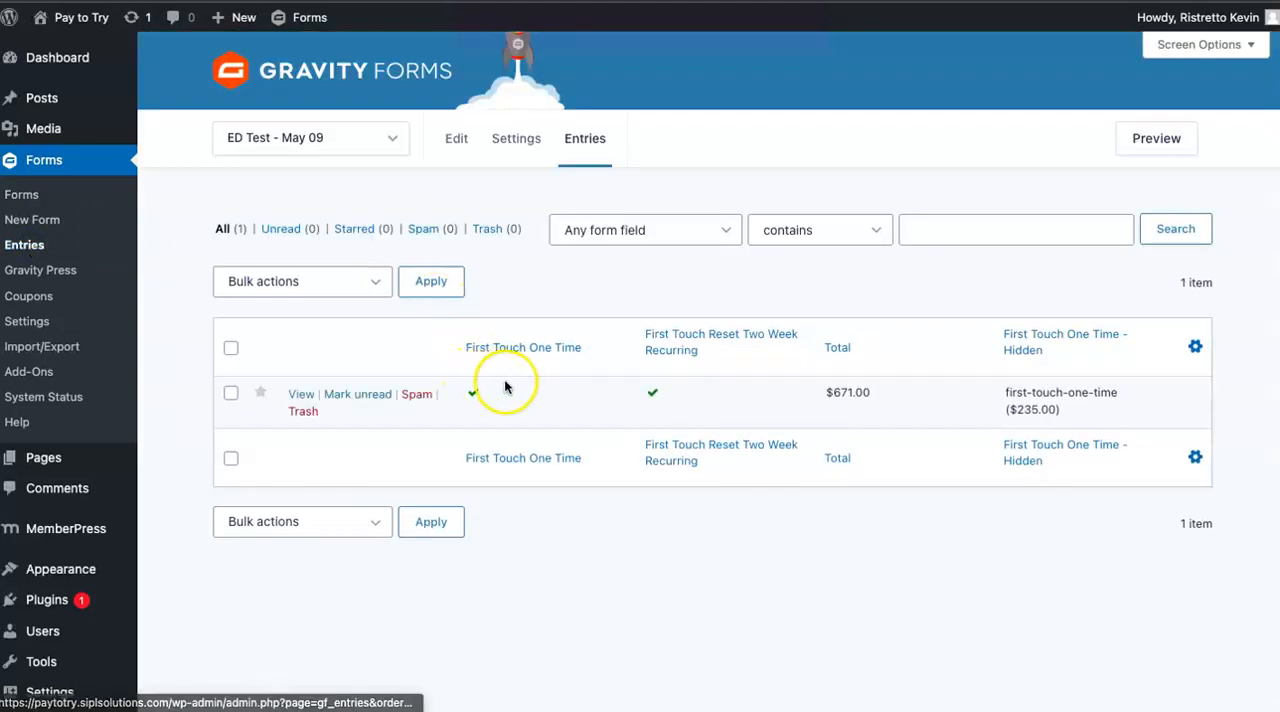
left_click(297, 396)
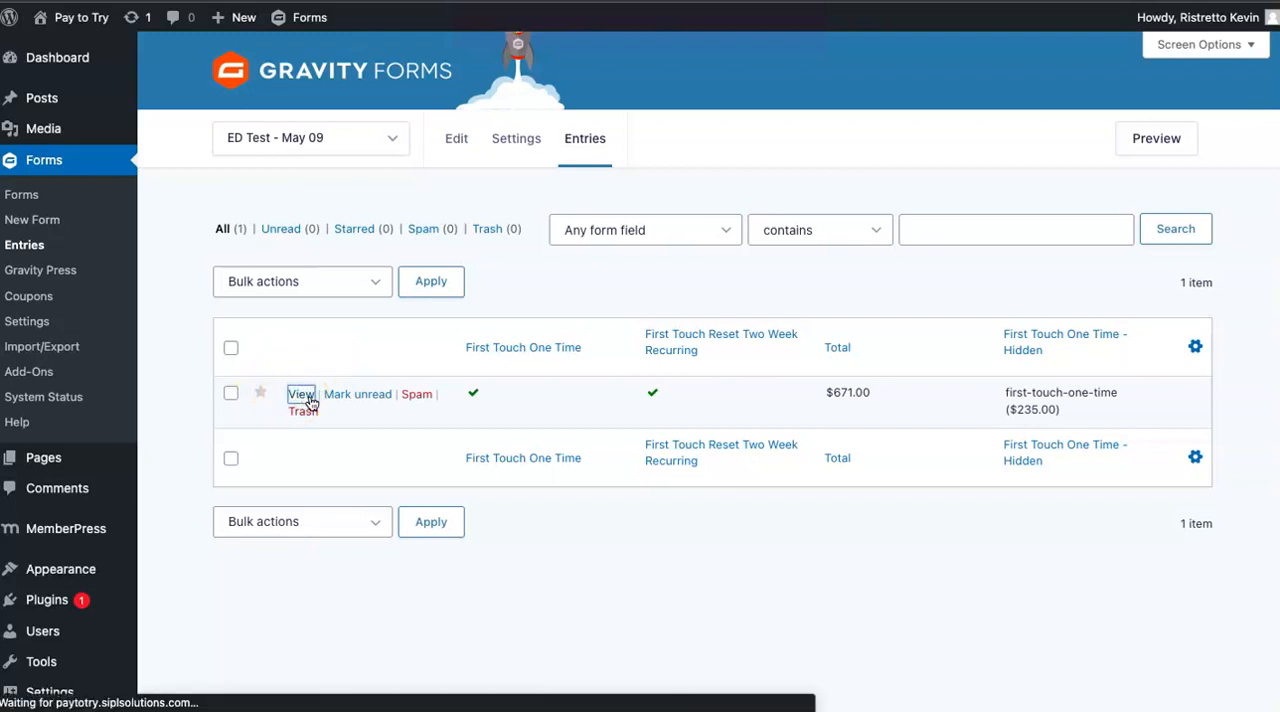
scroll(428, 428, "down", 10)
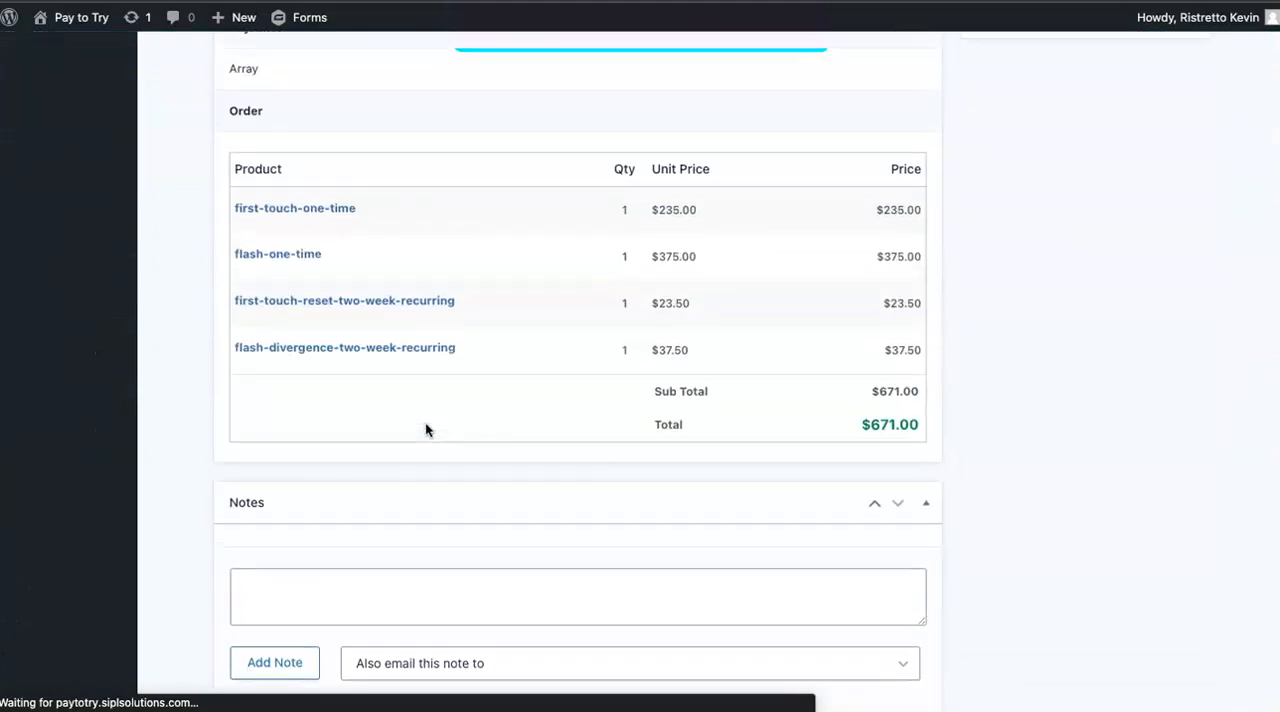
scroll(423, 349, "up", 10)
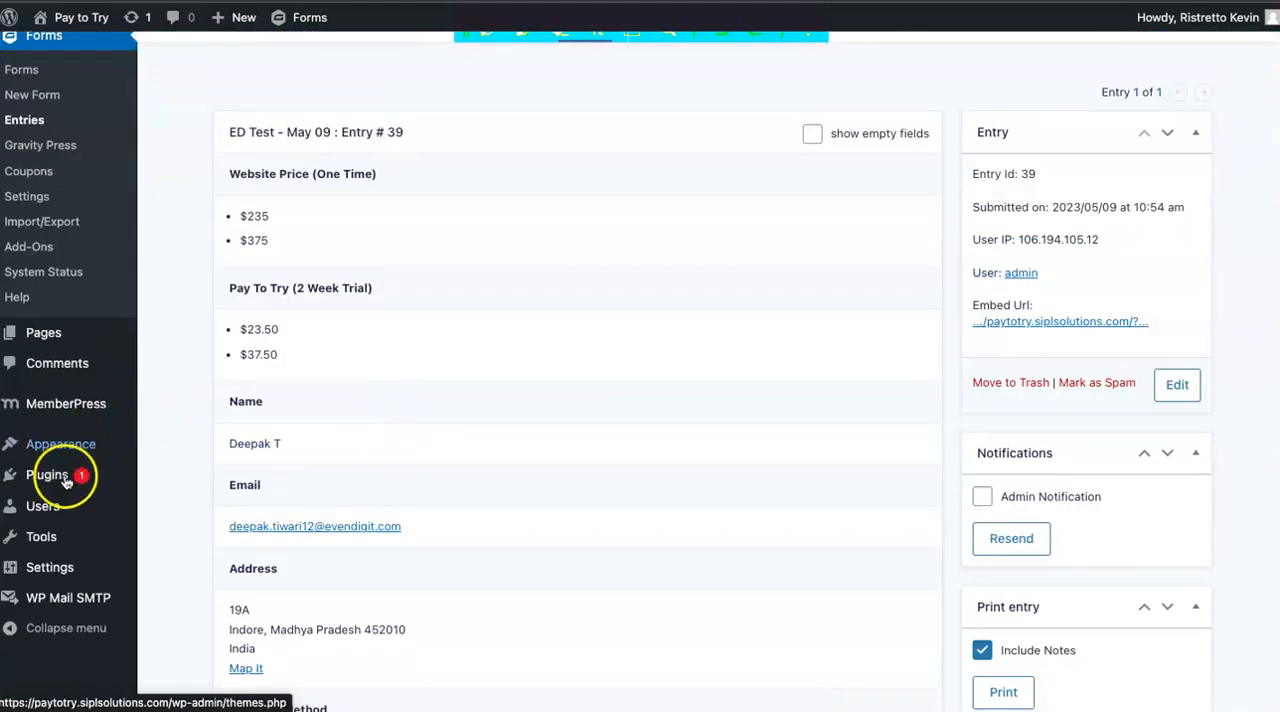
Check the newest member's memberships and value in the MemberPress members list, and open that member's completed transactions.
mouse_move(70, 404)
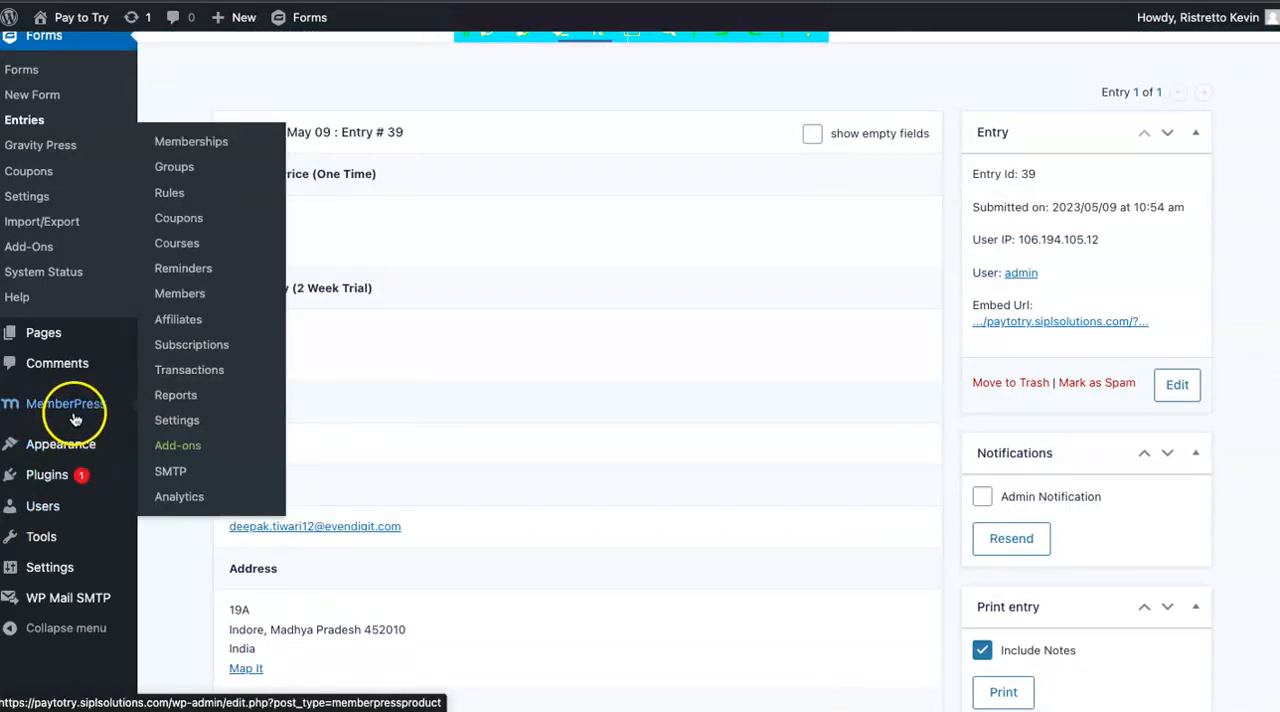
left_click(190, 294)
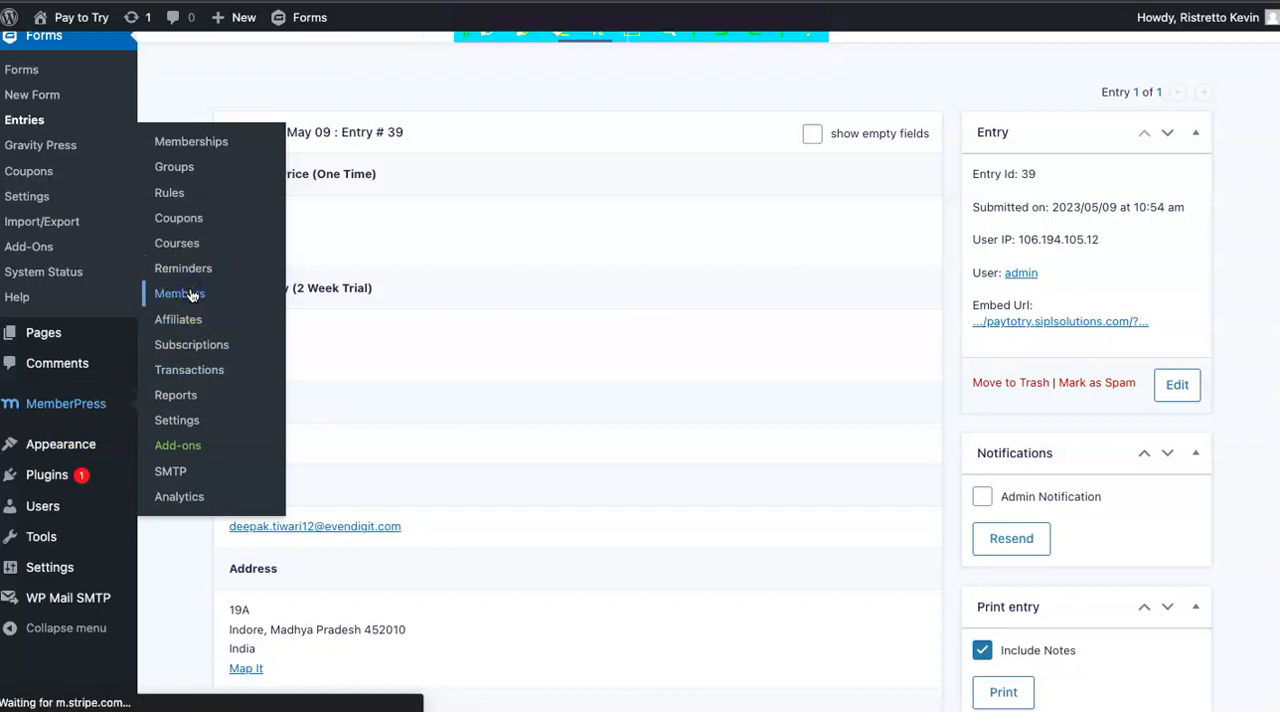
scroll(749, 529, "down", 3)
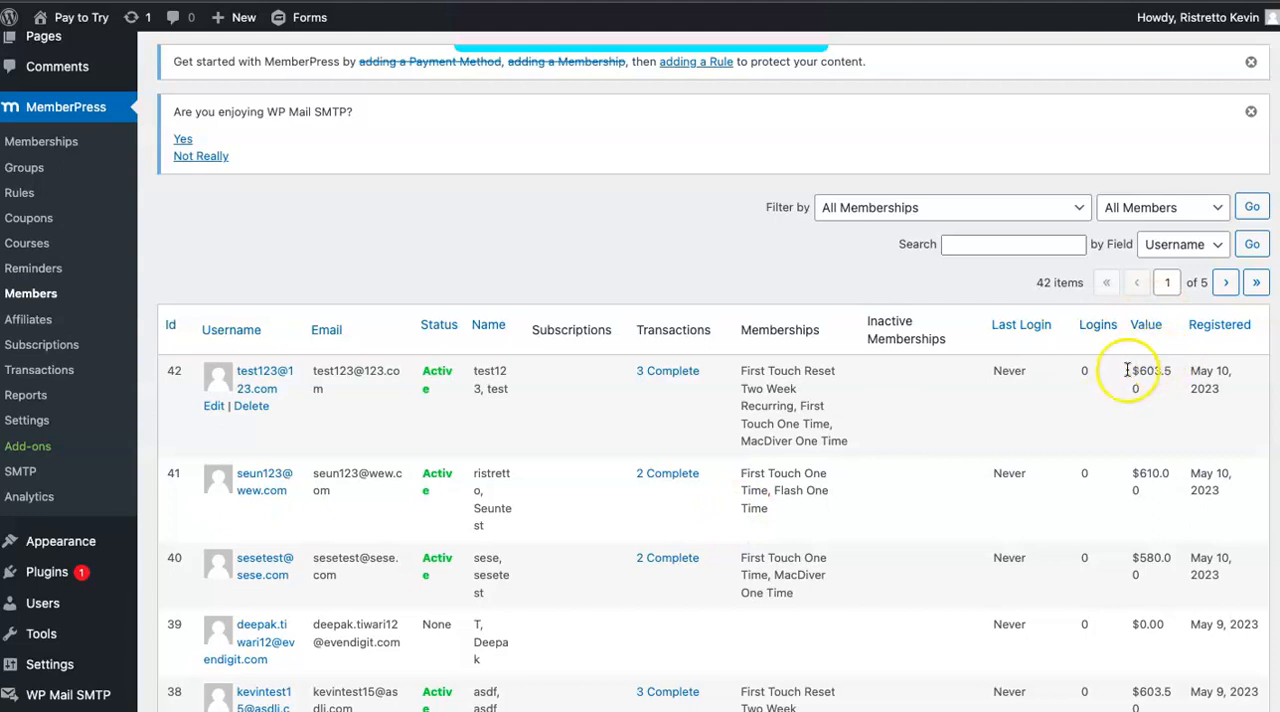
left_click(667, 374)
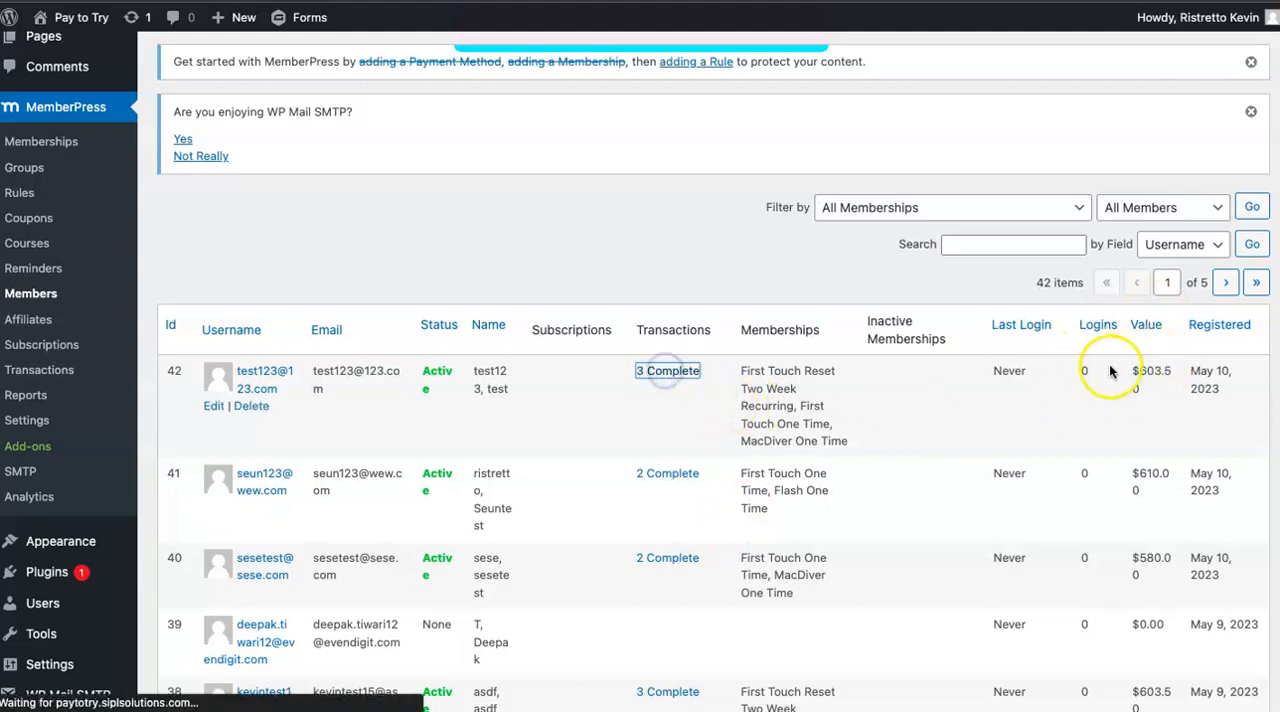